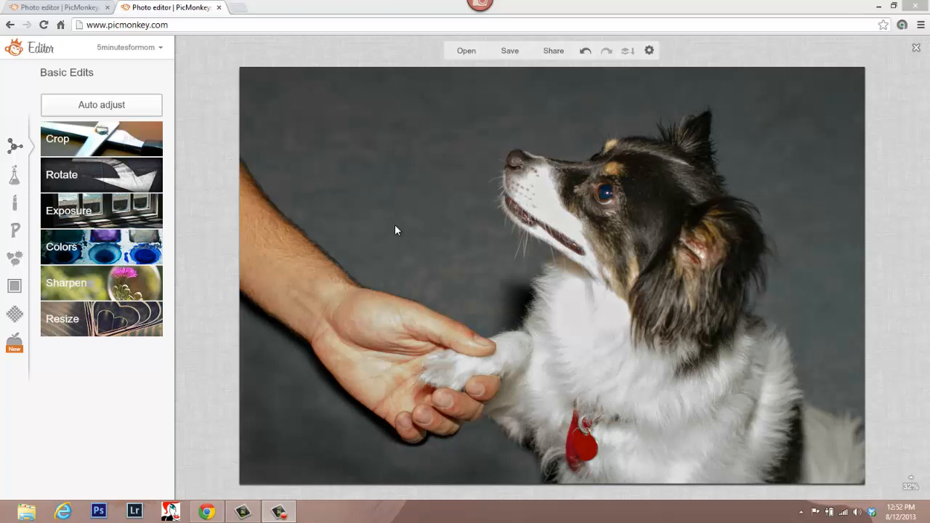
Burn the background beneath the arm and hand in Light mode with brush size 72, and clean up the hand's edge with the eraser.
mouse_move(56, 58)
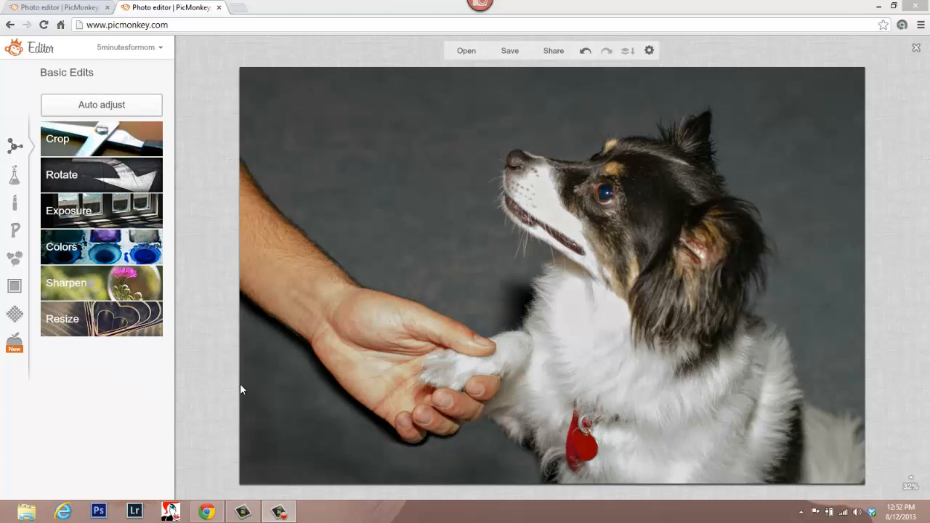
click(14, 178)
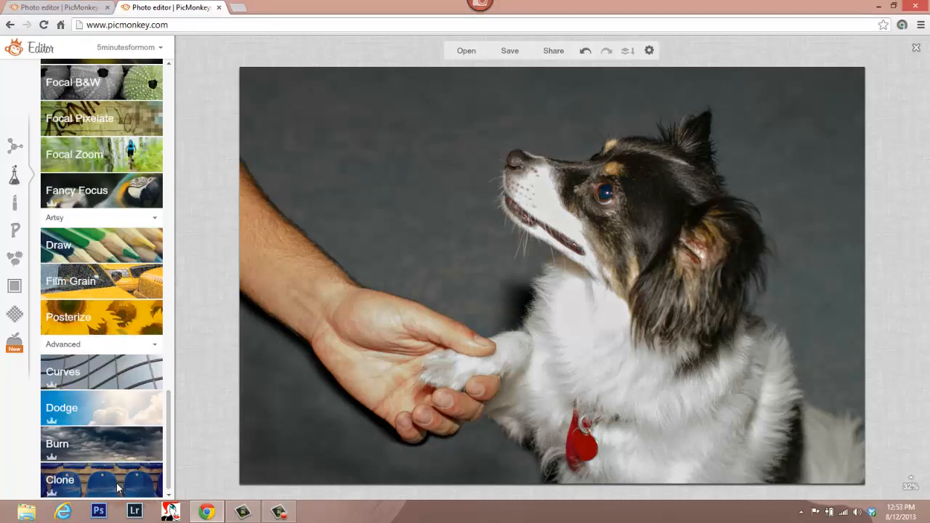
click(115, 446)
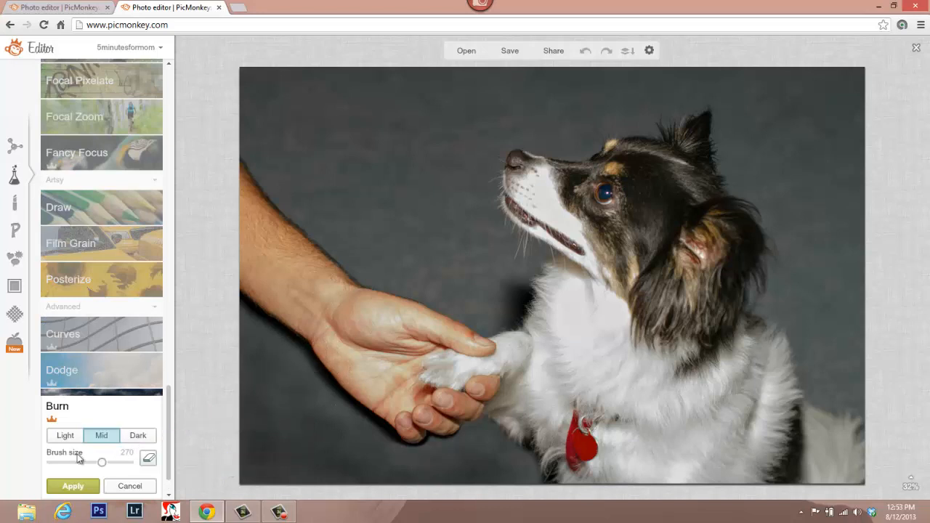
click(63, 440)
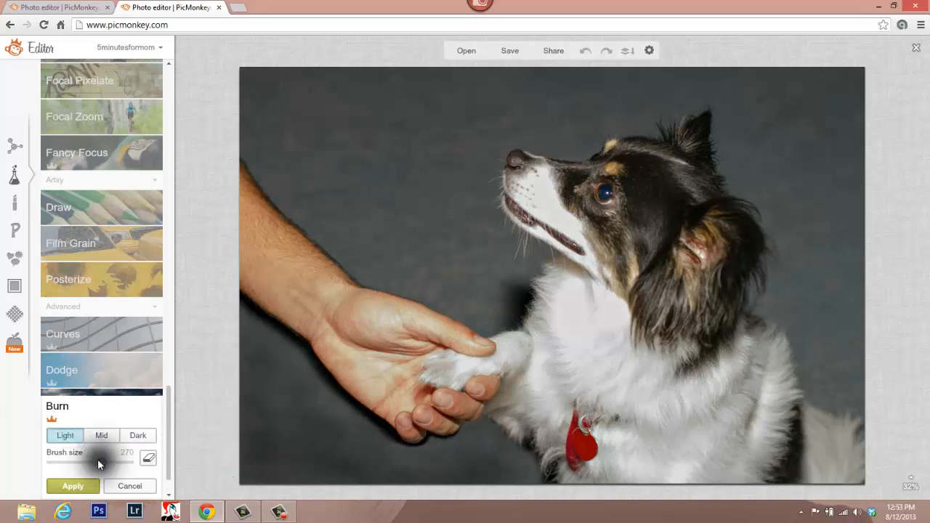
drag(97, 459, 85, 459)
mouse_move(250, 327)
mouse_down()
mouse_move(387, 444)
mouse_move(421, 458)
mouse_move(480, 437)
mouse_move(513, 446)
mouse_move(541, 486)
mouse_move(364, 441)
mouse_move(265, 329)
mouse_up()
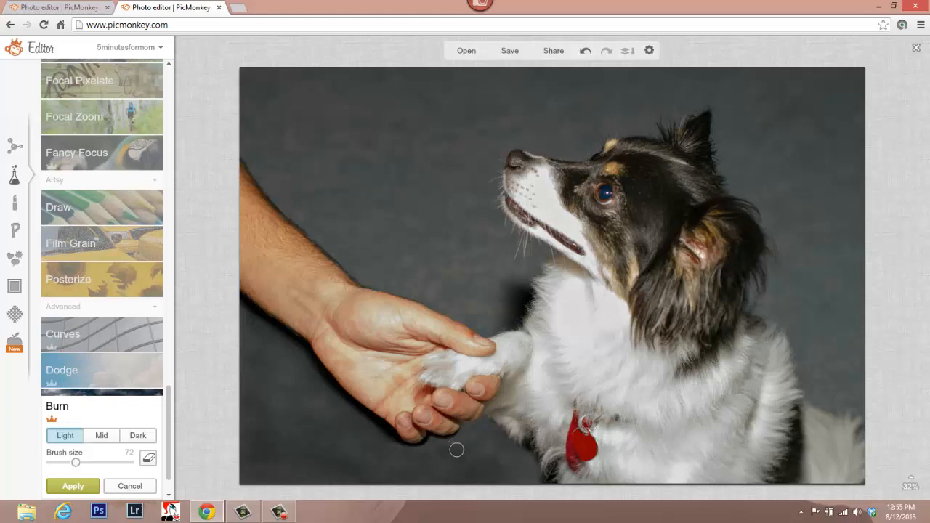
click(148, 458)
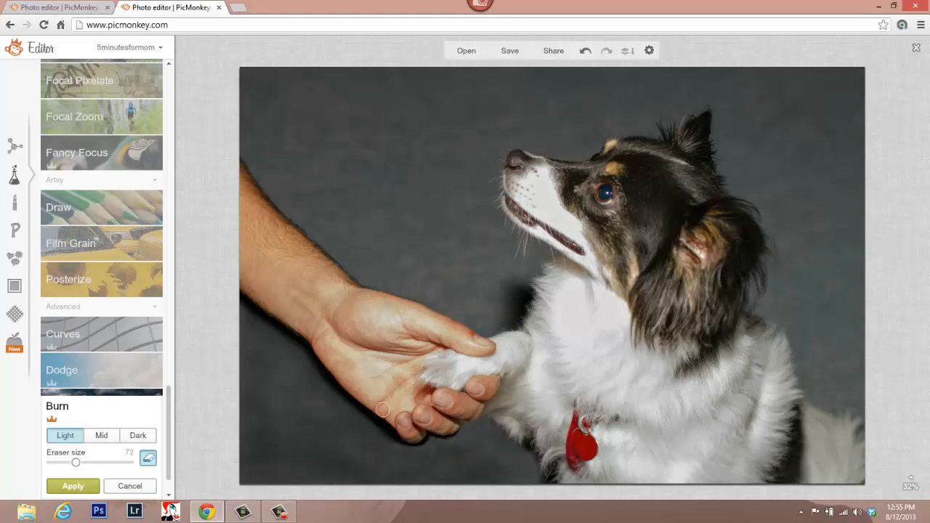
click(72, 486)
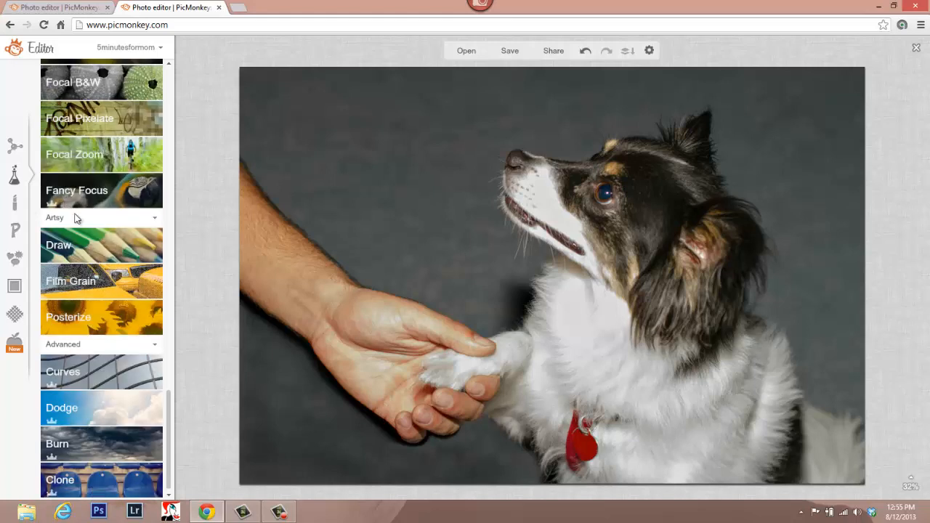
Apply an Exposure adjustment with Brightness 5 and Contrast 2, testing Shadows at 5, and compare before and after with undo and redo.
click(14, 149)
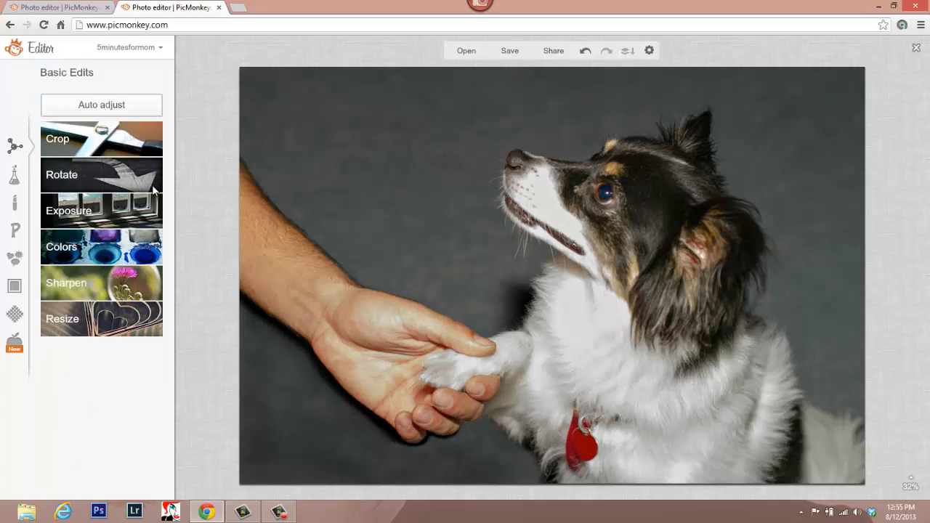
click(137, 214)
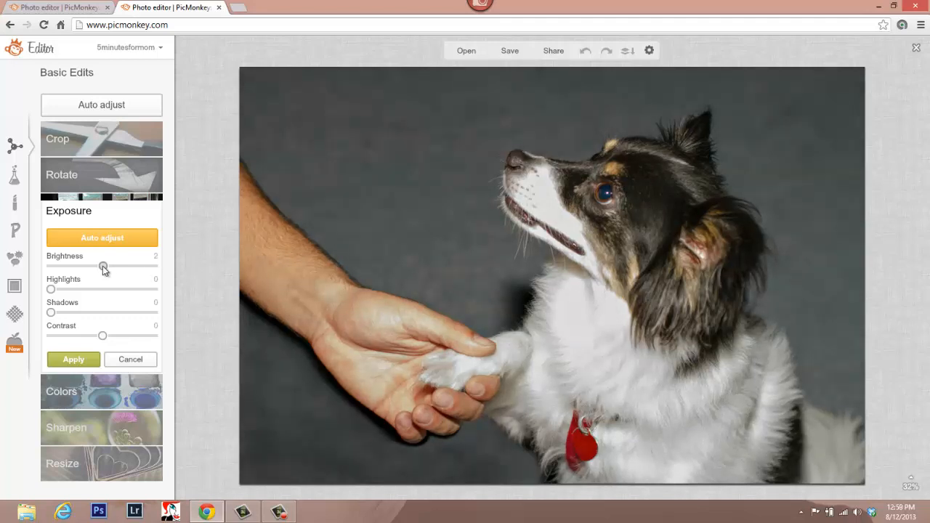
drag(104, 270, 104, 270)
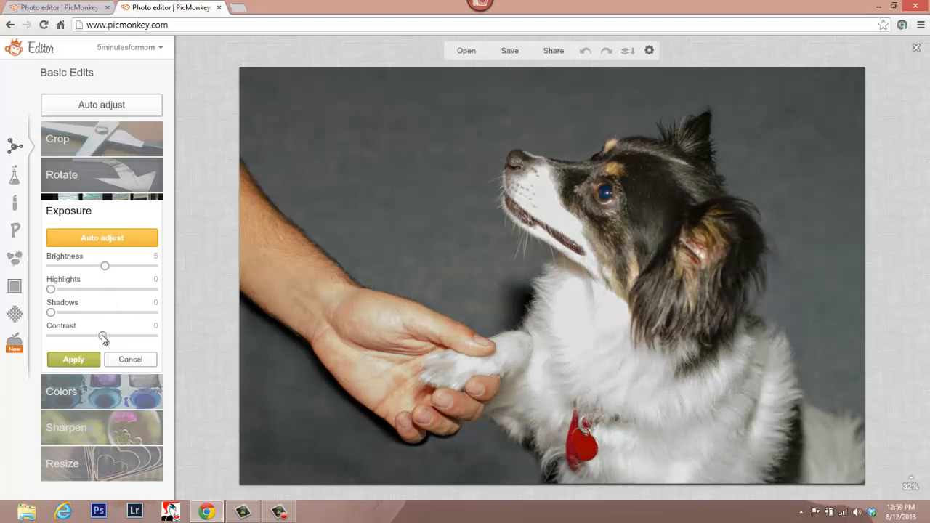
drag(102, 339, 103, 339)
drag(52, 313, 56, 313)
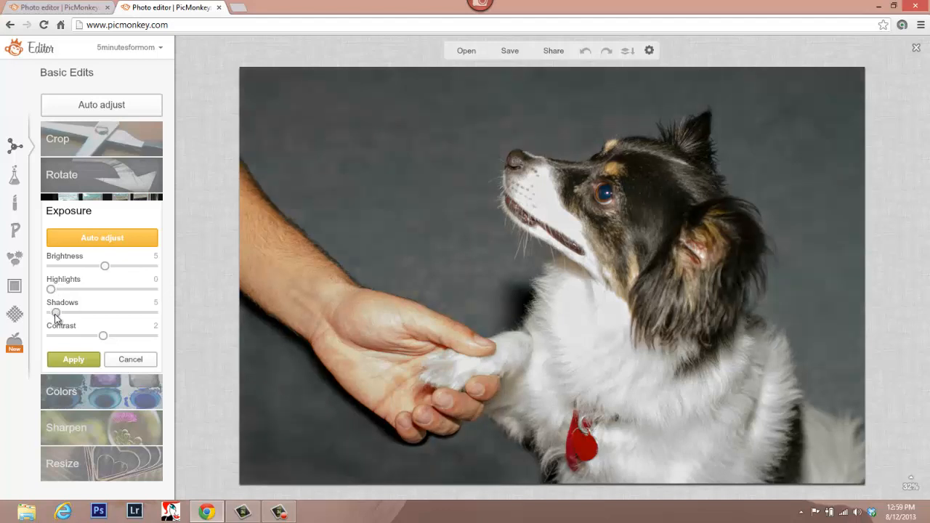
drag(56, 318, 41, 290)
click(85, 361)
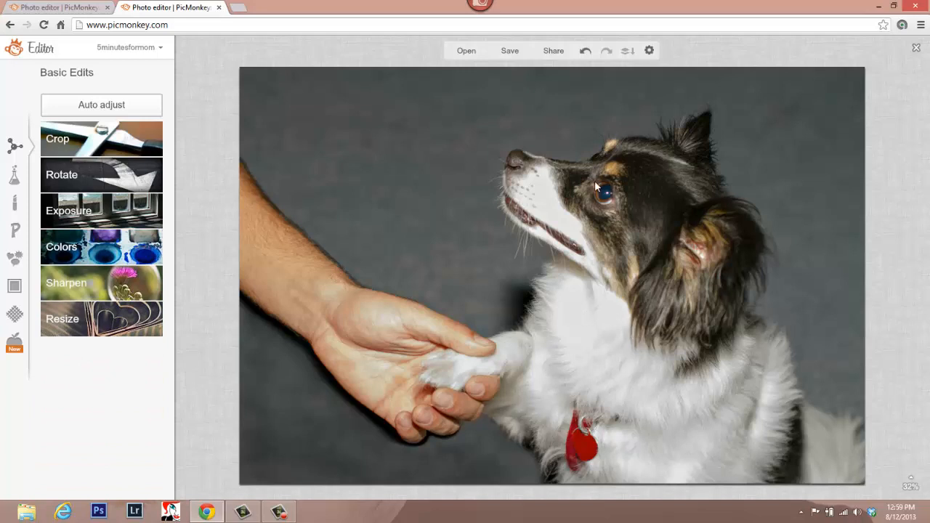
click(584, 52)
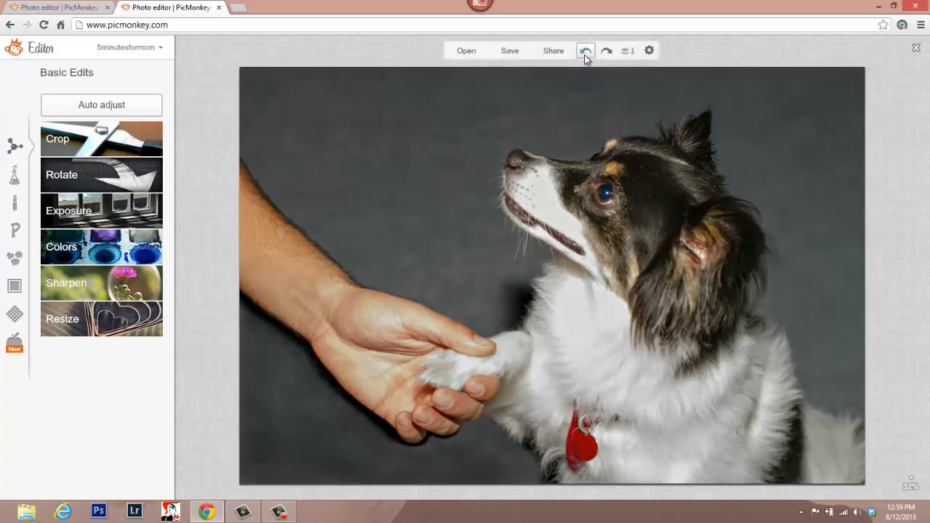
click(606, 52)
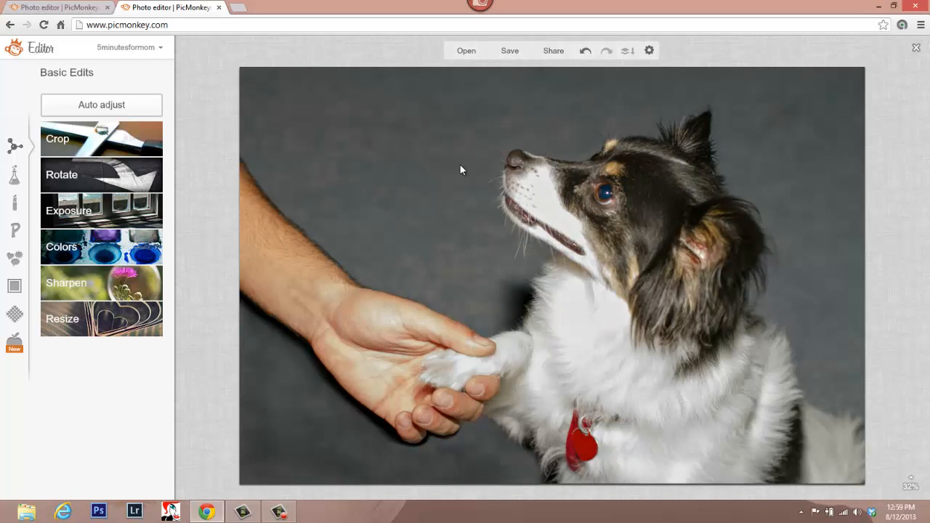
Sharpen the photo with an unsharp mask, raising Strength to about 51% and fine-tuning Clarity from 14%, and apply it.
click(143, 288)
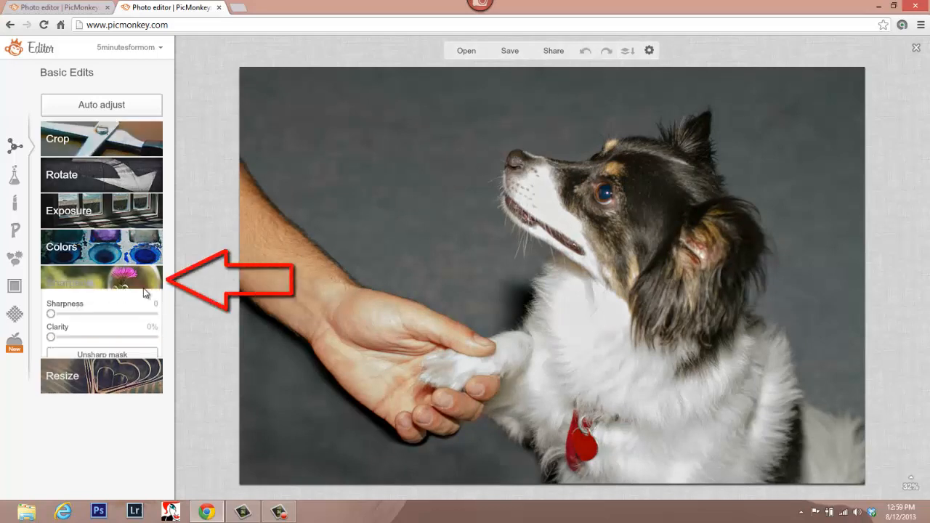
click(113, 358)
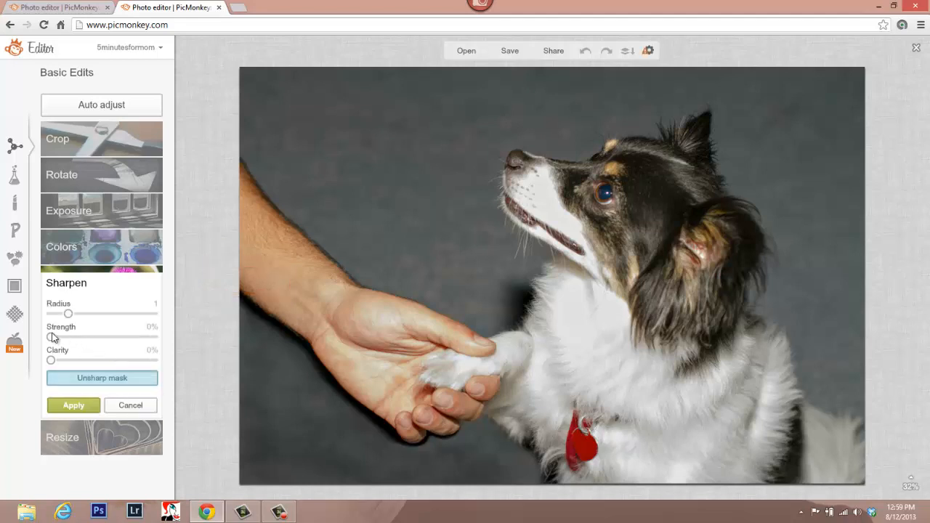
drag(54, 337, 79, 340)
drag(50, 360, 65, 366)
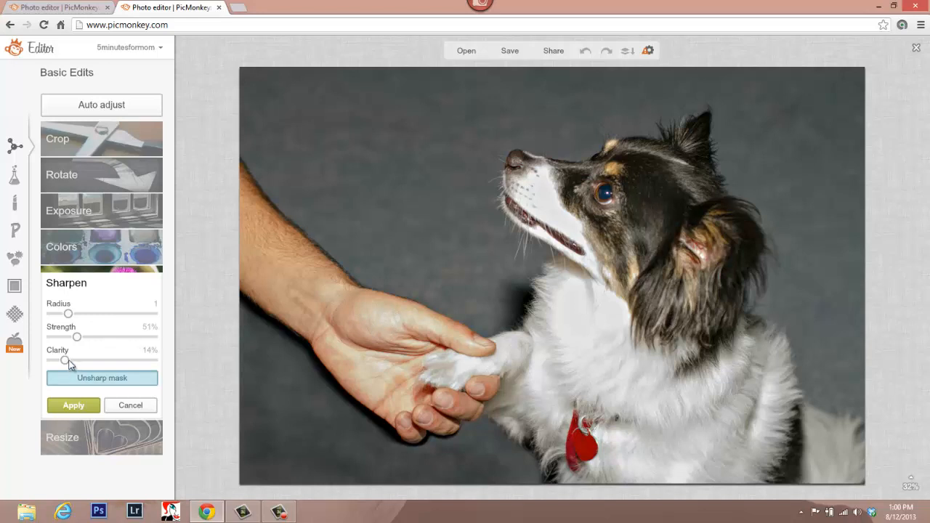
drag(65, 361, 77, 353)
drag(79, 340, 81, 338)
click(88, 405)
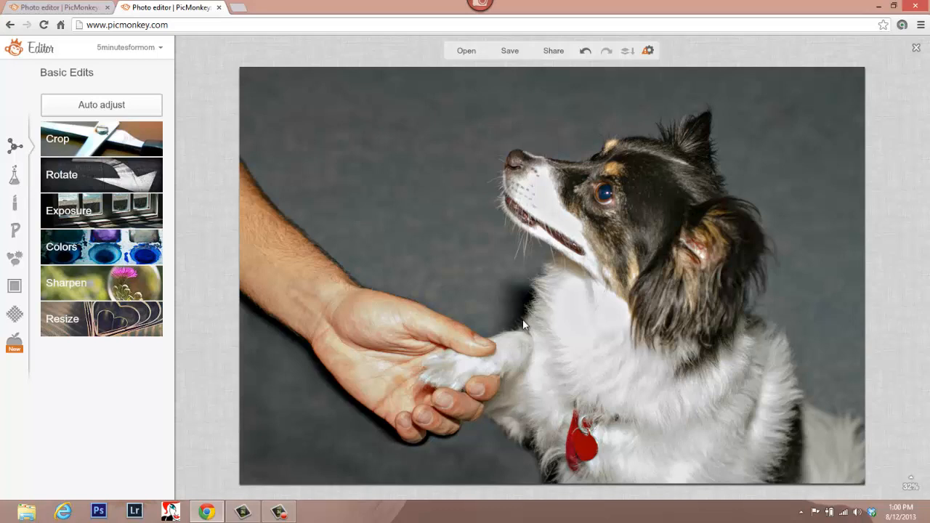
Browse the available textures and overlay the Smudge texture on the photo.
click(18, 318)
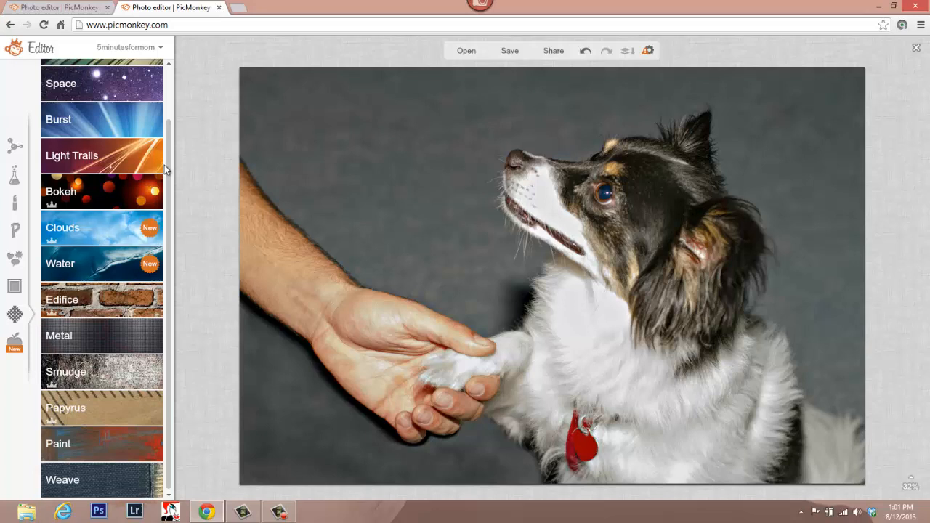
scroll(171, 145, up, 2)
scroll(176, 124, up, 2)
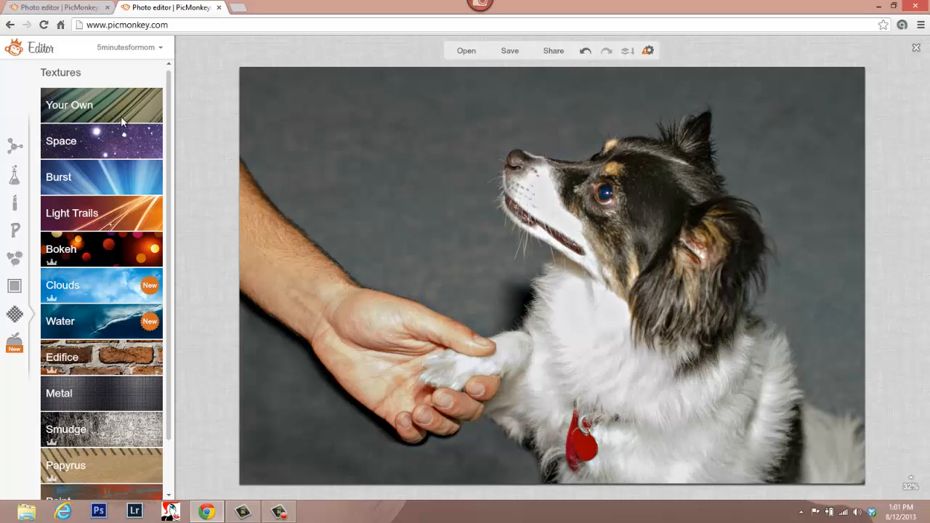
drag(169, 135, 161, 188)
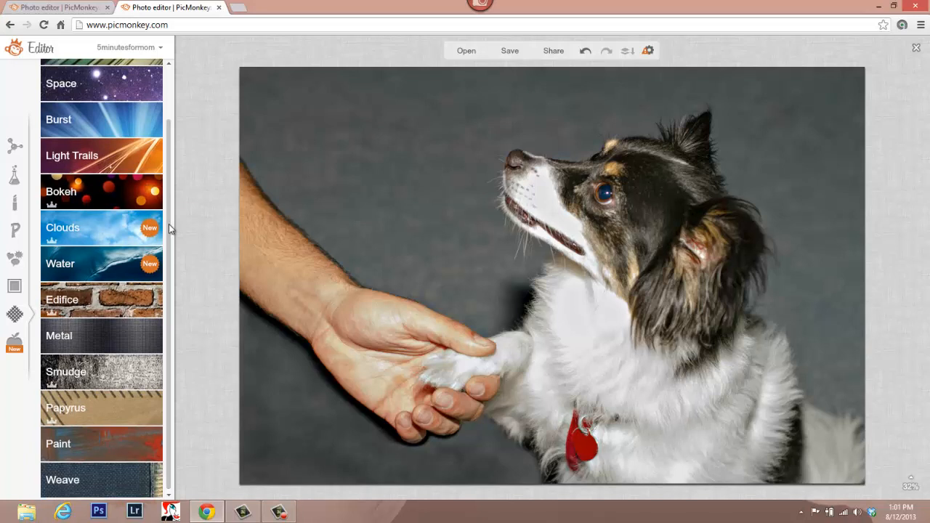
click(141, 379)
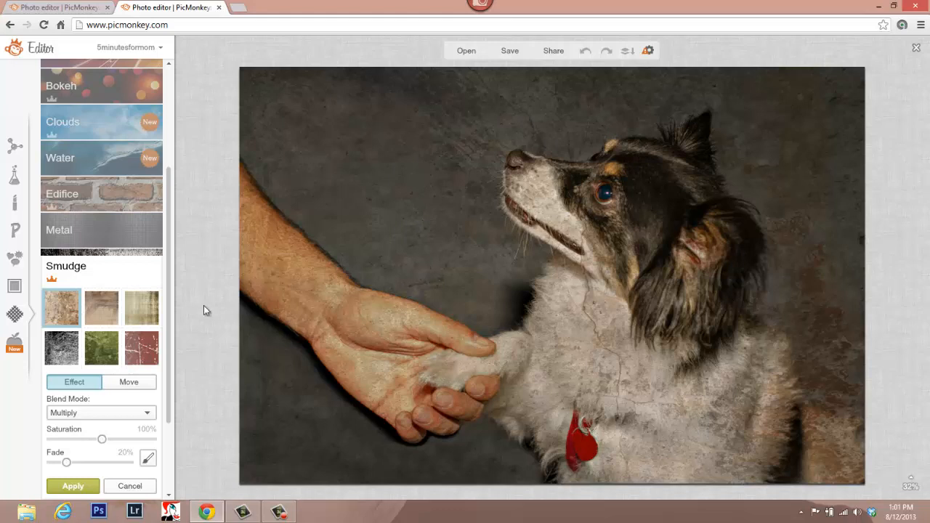
Try the brushed tan and woven Smudge variants, and test the black-and-white scratched one with Fade at 44%.
click(111, 308)
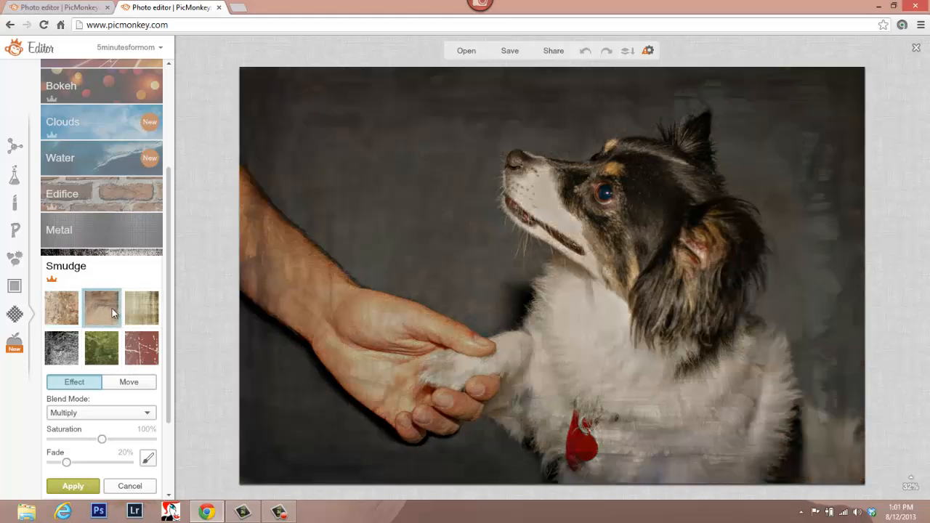
click(151, 309)
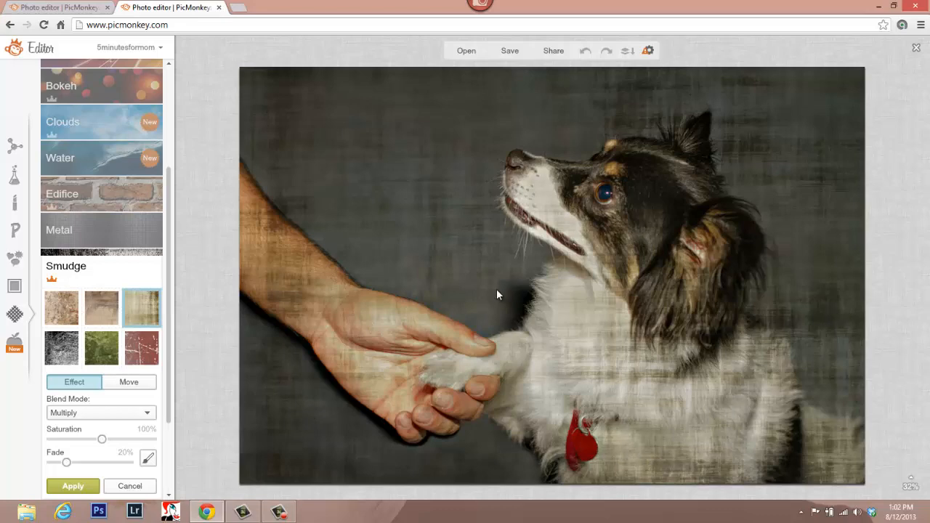
click(69, 352)
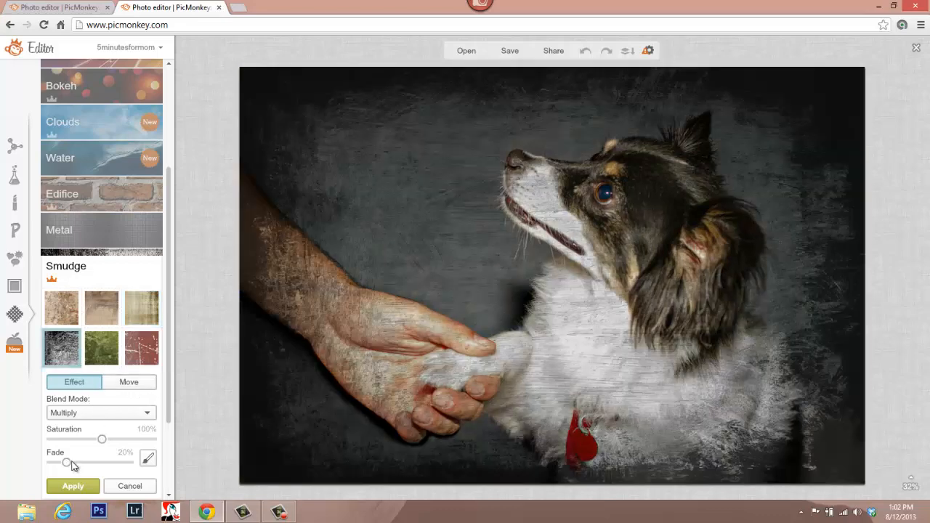
drag(69, 463, 89, 467)
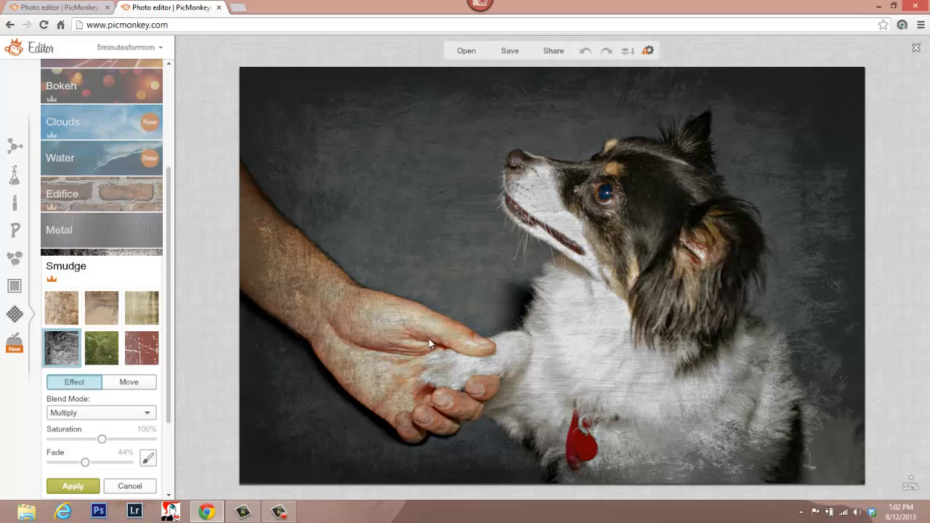
Set the Smudge Fade to 60%, compare the green, red and tan variants, and choose the black-and-white scratched one.
click(108, 347)
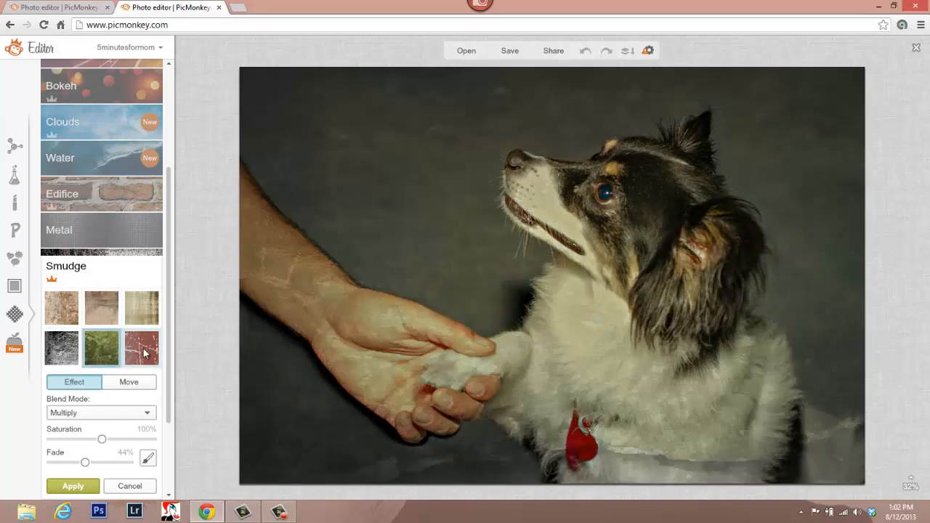
click(144, 353)
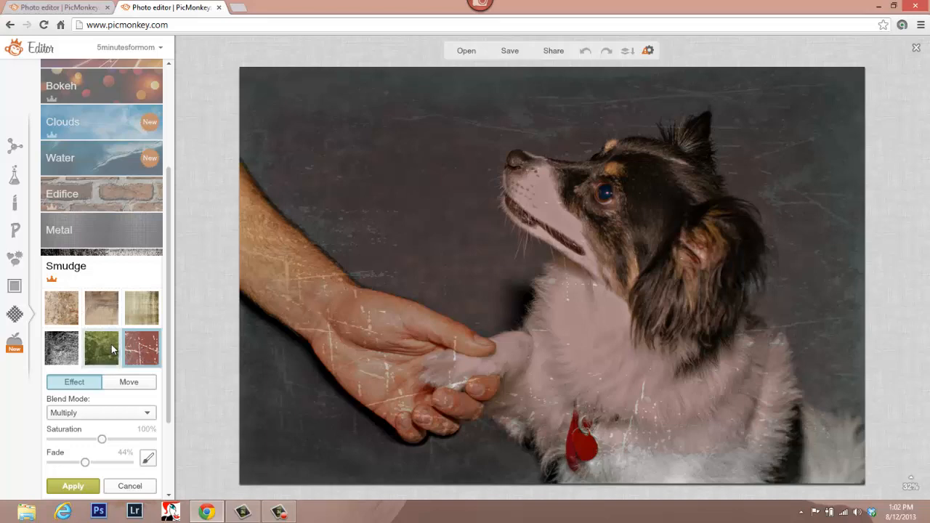
click(111, 349)
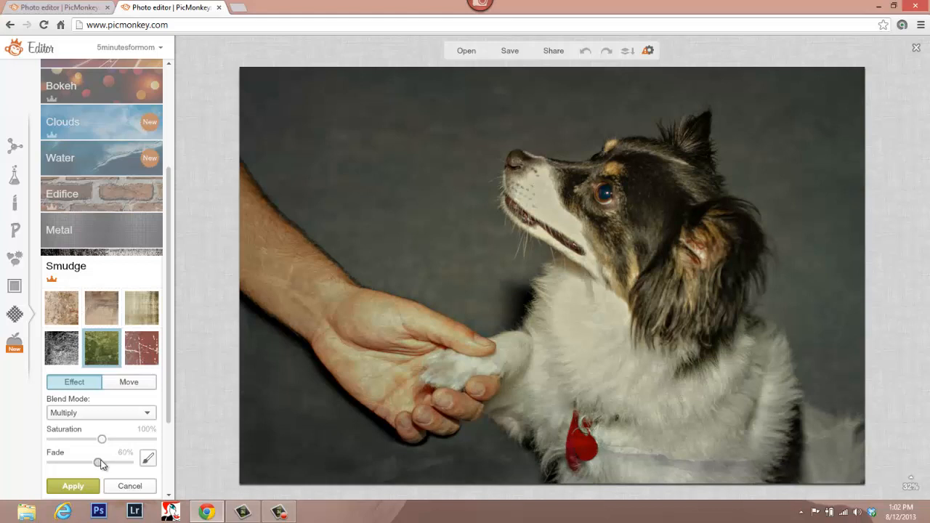
click(67, 363)
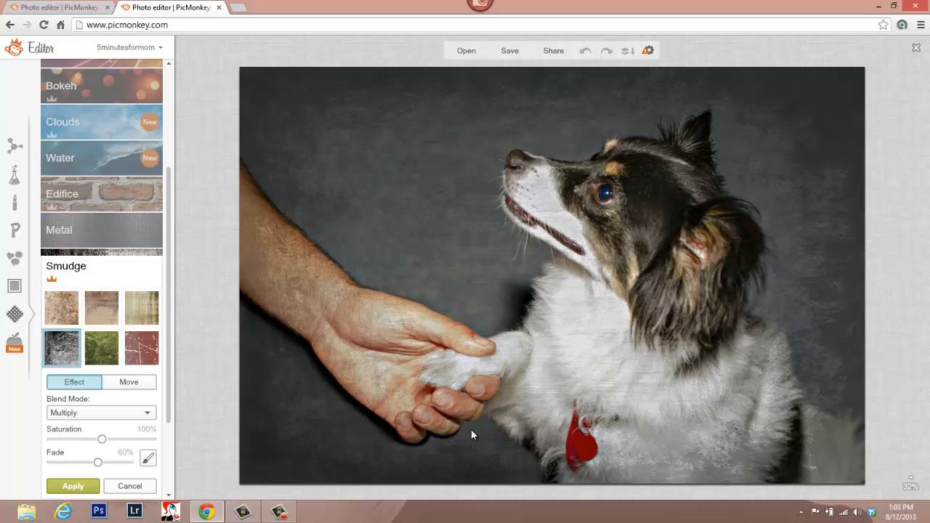
click(97, 353)
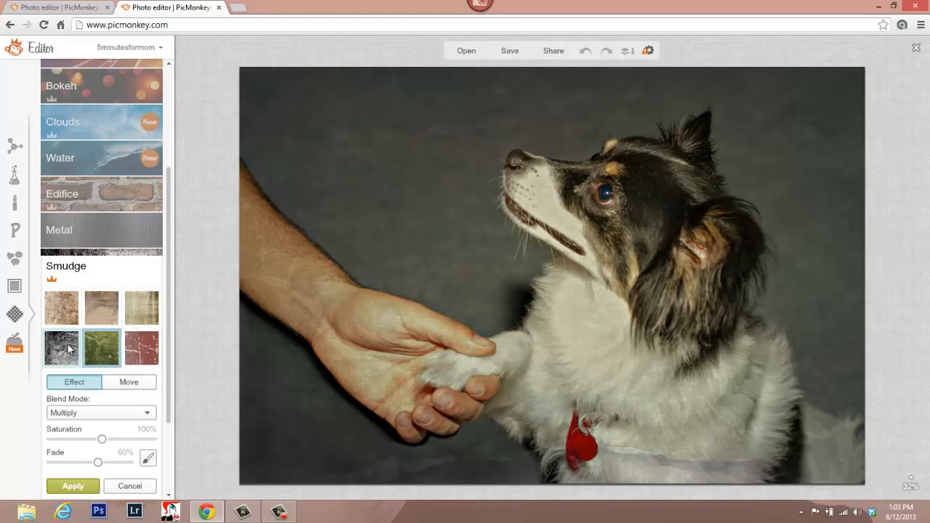
click(109, 303)
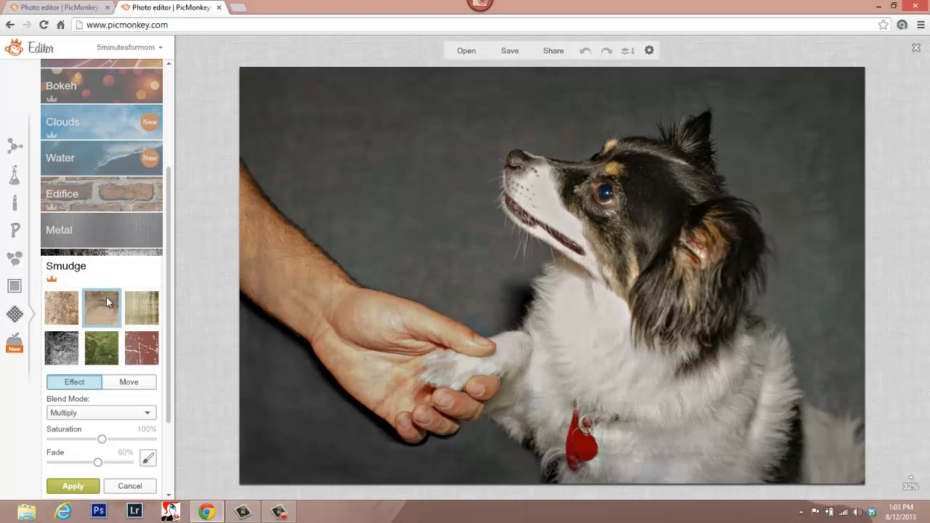
click(66, 351)
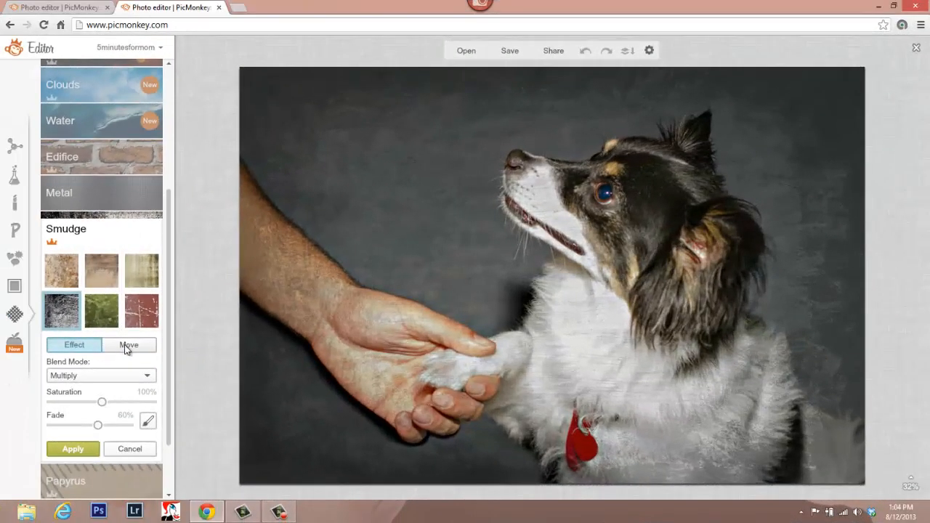
Enlarge the Smudge texture overlay to 151% of its size.
click(125, 347)
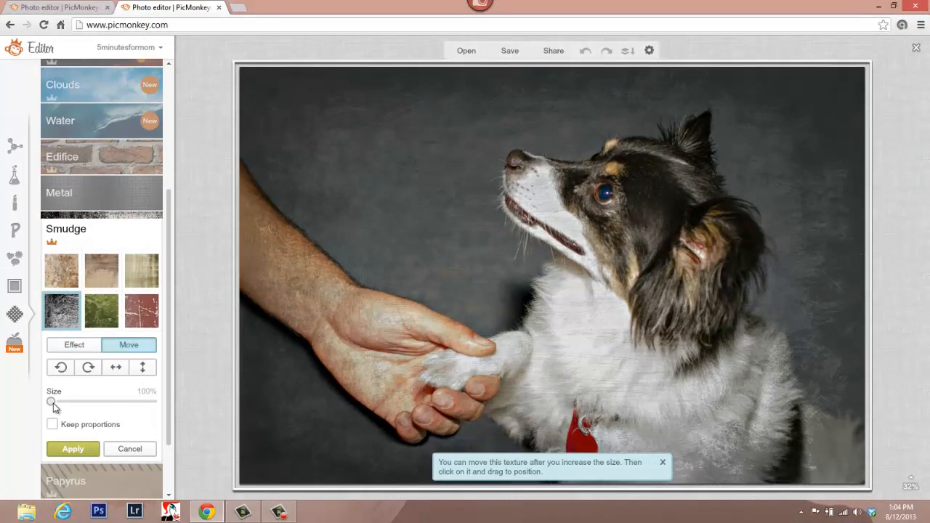
drag(51, 403, 106, 412)
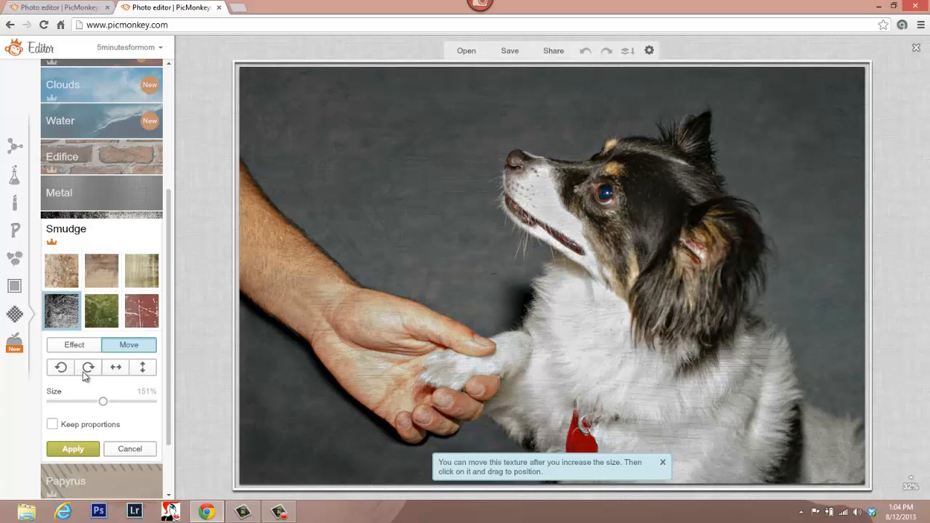
Open the Smudge texture's paint brush and toggle Reverse effect on and off to compare the masking modes.
click(75, 346)
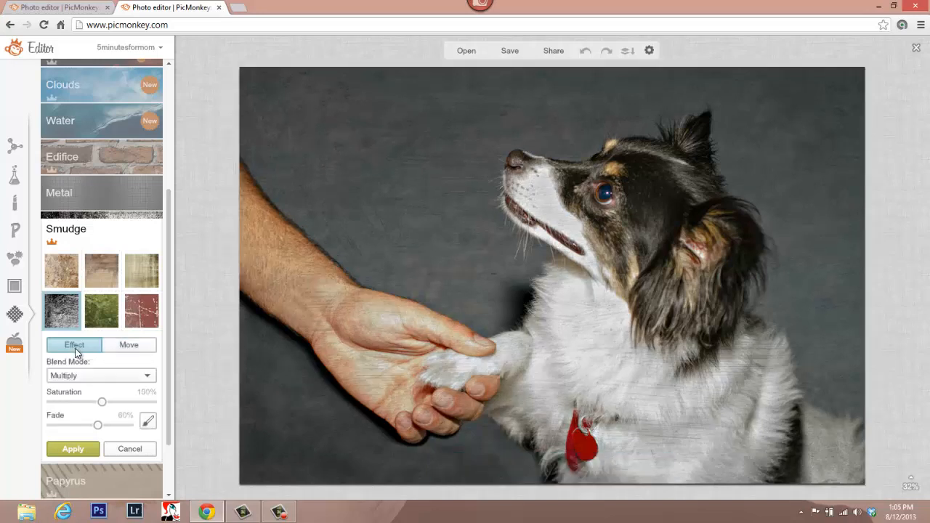
click(148, 422)
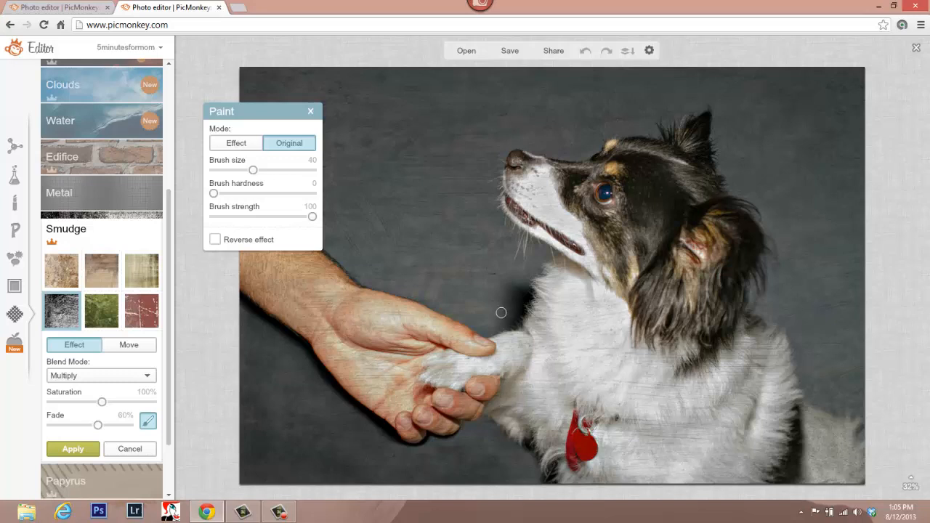
click(215, 240)
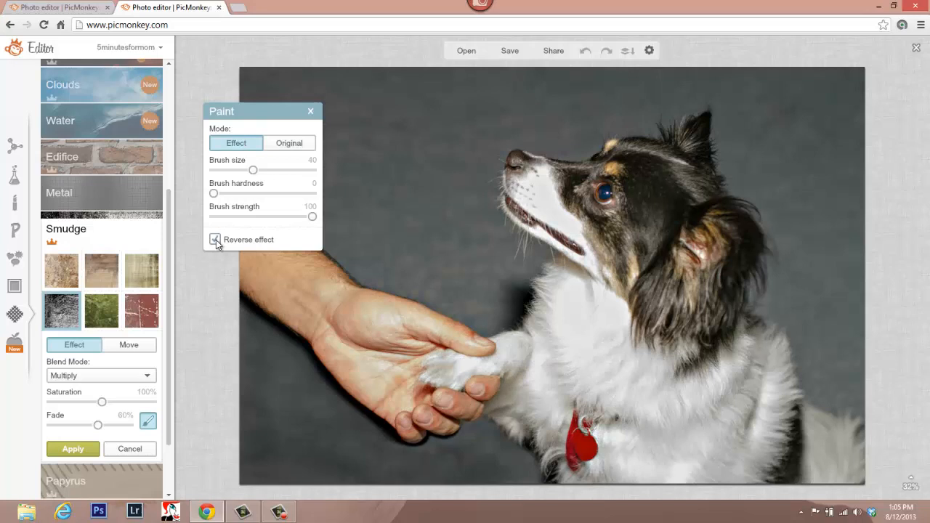
click(215, 240)
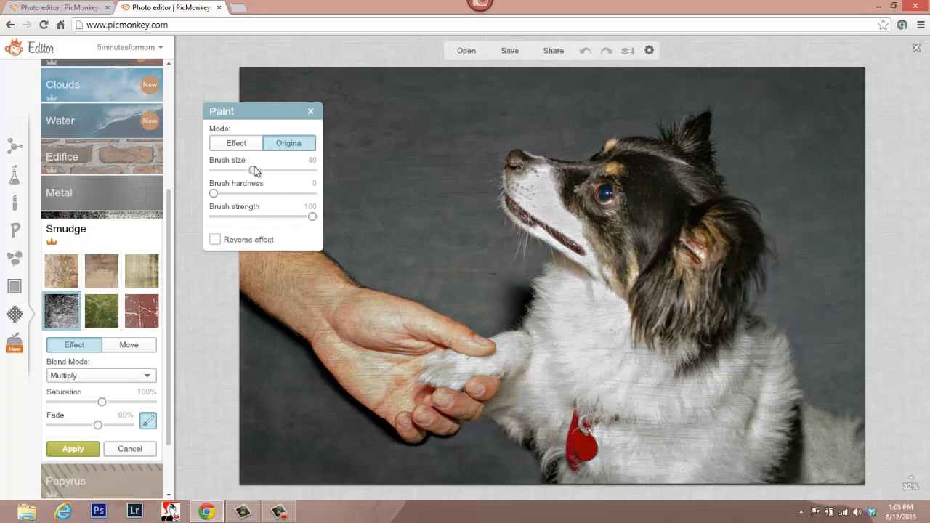
Set the Original-mode brush size to 94 and erase the texture from the dog, the arm and the hand.
drag(256, 171, 291, 176)
drag(304, 172, 307, 172)
mouse_move(623, 202)
mouse_down()
mouse_move(644, 257)
mouse_move(656, 230)
mouse_move(691, 288)
mouse_move(642, 385)
mouse_move(628, 462)
mouse_move(649, 369)
mouse_move(674, 450)
mouse_move(681, 352)
mouse_move(708, 427)
mouse_move(688, 345)
mouse_move(766, 439)
mouse_move(736, 427)
mouse_move(685, 457)
mouse_move(792, 451)
mouse_move(750, 424)
mouse_move(837, 445)
mouse_move(796, 453)
mouse_move(837, 472)
mouse_move(766, 424)
mouse_move(744, 357)
mouse_move(756, 378)
mouse_move(702, 324)
mouse_move(733, 237)
mouse_move(691, 208)
mouse_move(680, 167)
mouse_move(633, 171)
mouse_move(593, 195)
mouse_move(550, 199)
mouse_move(529, 184)
mouse_move(583, 240)
mouse_move(601, 286)
mouse_move(560, 297)
mouse_move(546, 341)
mouse_move(527, 360)
mouse_move(414, 383)
mouse_move(514, 394)
mouse_move(581, 437)
mouse_move(580, 467)
mouse_move(589, 419)
mouse_move(507, 352)
mouse_move(468, 350)
mouse_move(320, 290)
mouse_up()
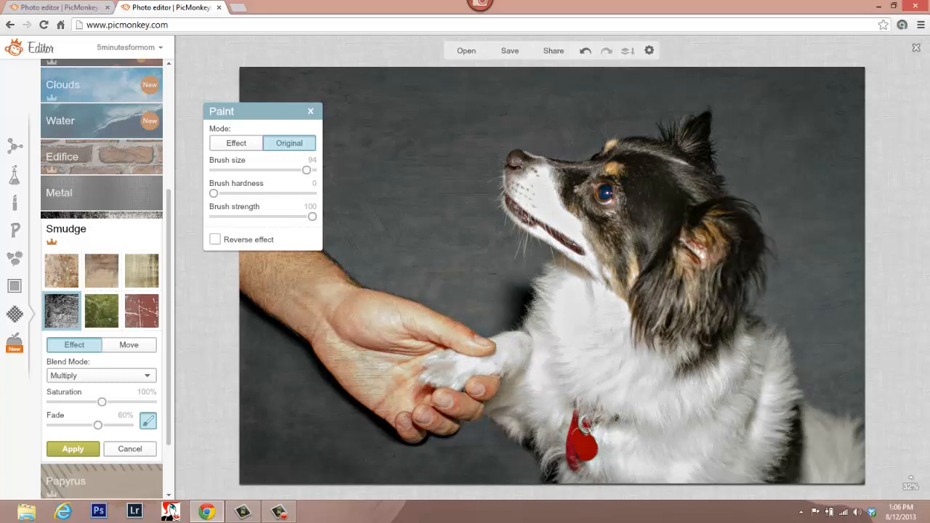
drag(267, 109, 181, 72)
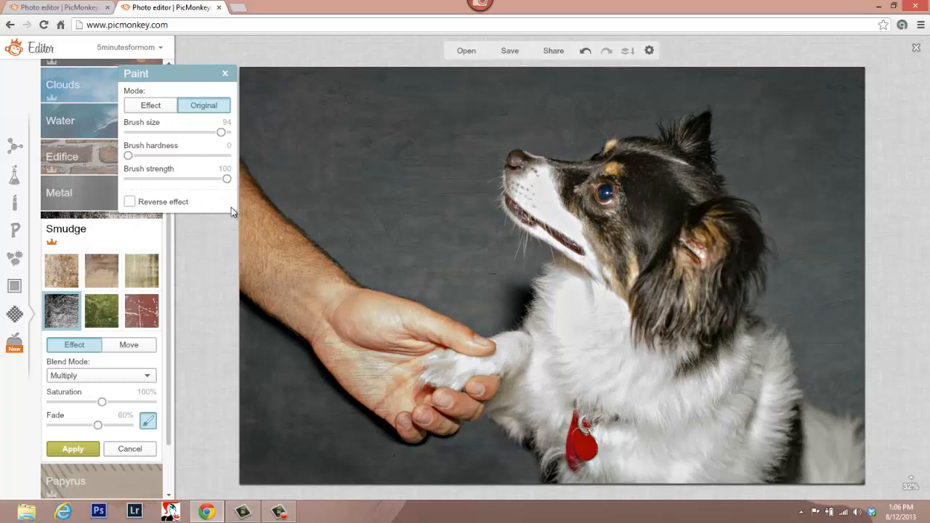
mouse_move(248, 224)
mouse_down()
mouse_move(335, 310)
mouse_move(254, 261)
mouse_move(423, 419)
mouse_move(458, 399)
mouse_move(475, 361)
mouse_move(305, 277)
mouse_move(222, 184)
mouse_move(261, 257)
mouse_move(439, 394)
mouse_move(541, 364)
mouse_move(610, 291)
mouse_move(566, 339)
mouse_move(539, 394)
mouse_move(585, 461)
mouse_move(677, 345)
mouse_move(673, 328)
mouse_move(686, 393)
mouse_move(691, 373)
mouse_move(804, 472)
mouse_move(720, 448)
mouse_move(671, 363)
mouse_move(644, 291)
mouse_move(596, 311)
mouse_move(566, 301)
mouse_move(588, 245)
mouse_move(571, 226)
mouse_move(627, 197)
mouse_move(608, 212)
mouse_move(658, 273)
mouse_move(709, 225)
mouse_move(676, 184)
mouse_move(629, 176)
mouse_up()
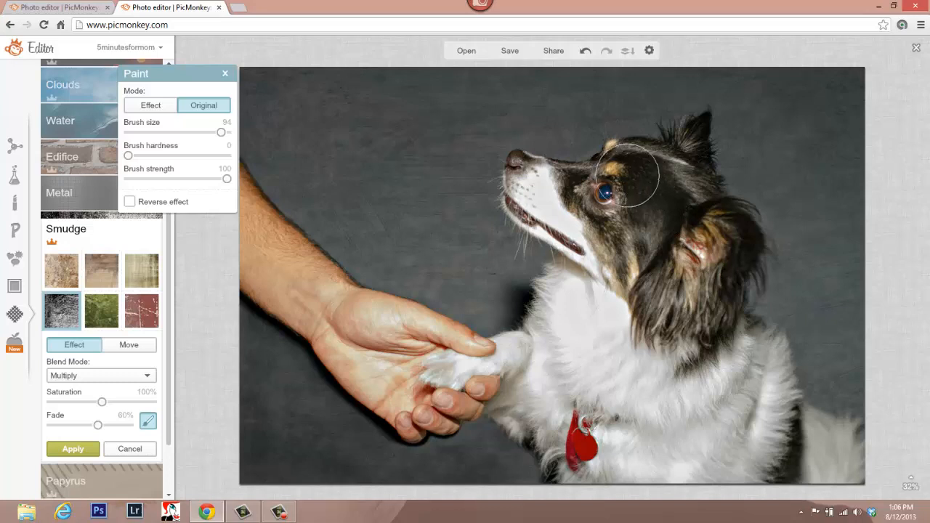
Reduce the brush size to 67 and erase the texture from the dog's muzzle down to the paw.
click(155, 134)
click(155, 134)
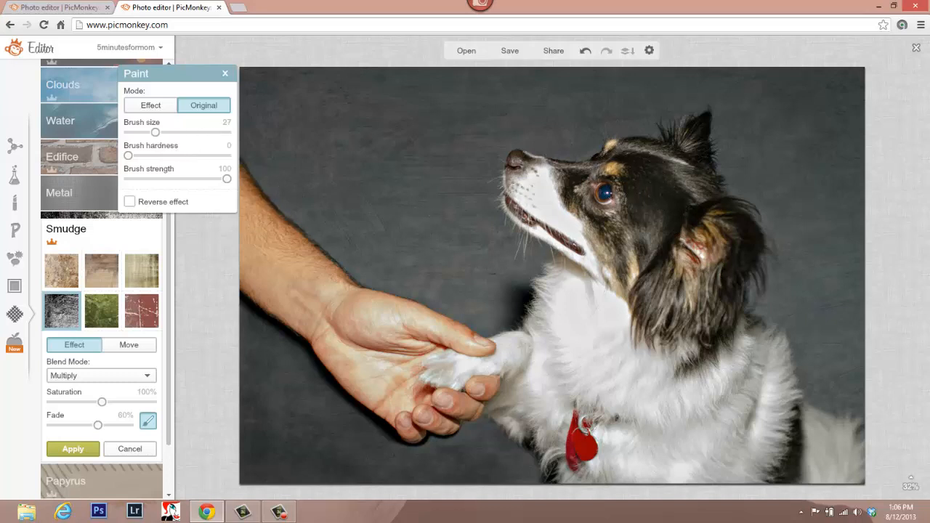
click(194, 132)
mouse_move(514, 167)
mouse_down()
mouse_move(515, 218)
mouse_move(580, 266)
mouse_move(527, 164)
mouse_move(512, 161)
mouse_move(564, 173)
mouse_move(604, 165)
mouse_move(615, 153)
mouse_move(672, 148)
mouse_move(706, 123)
mouse_move(668, 134)
mouse_move(748, 230)
mouse_move(751, 254)
mouse_move(730, 310)
mouse_move(648, 315)
mouse_move(560, 260)
mouse_move(535, 315)
mouse_move(496, 363)
mouse_up()
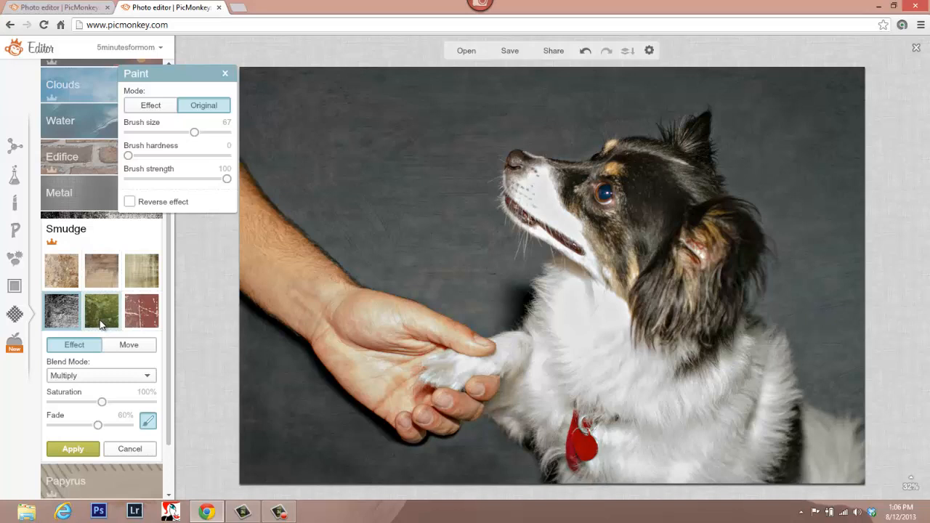
Choose the green Smudge variant and paint the texture back into the background along the arm in Effect mode.
click(100, 320)
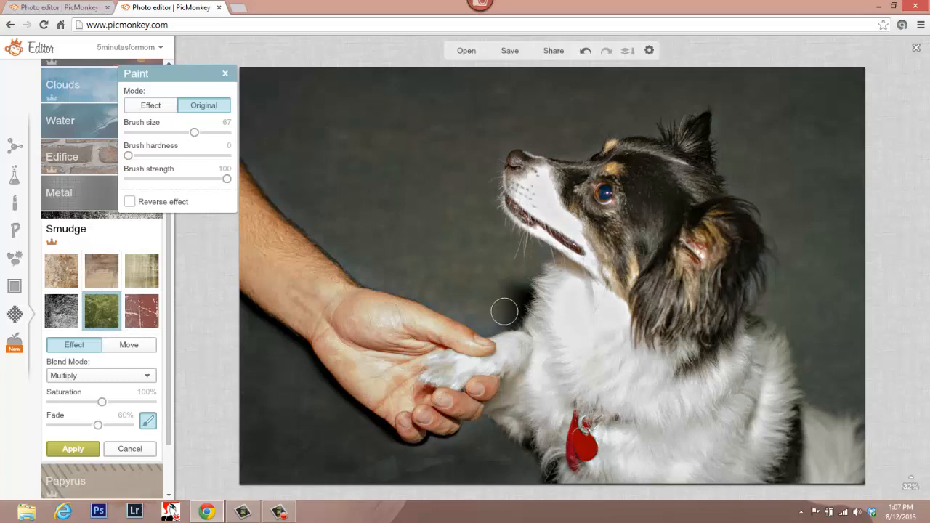
click(164, 109)
mouse_move(255, 157)
mouse_down()
mouse_move(356, 268)
mouse_move(465, 315)
mouse_up()
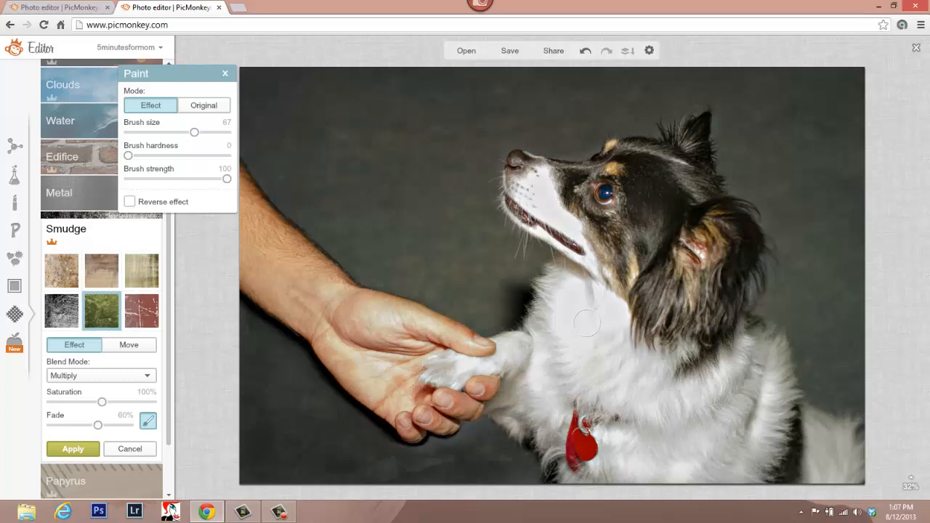
Compare the red, woven, brushed tan, speckled tan and black-and-white Smudge variants, and return to the green one.
click(142, 314)
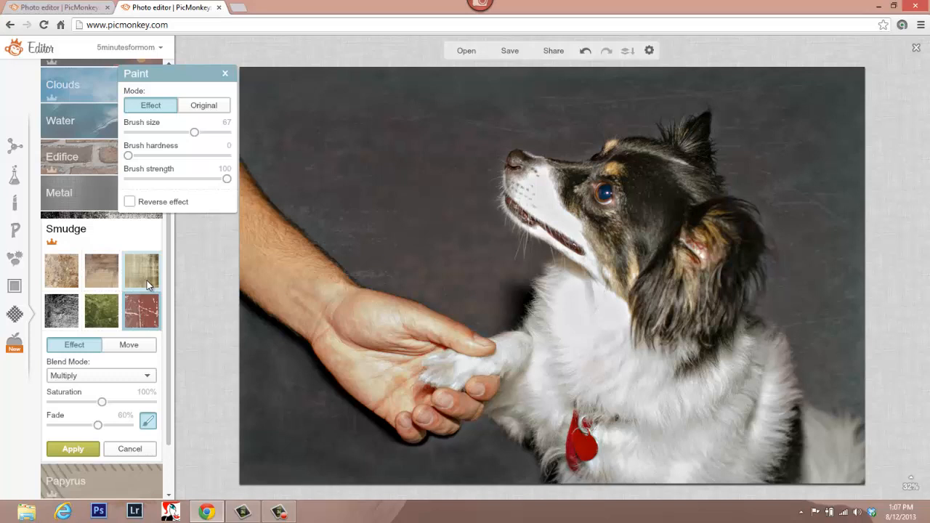
click(146, 282)
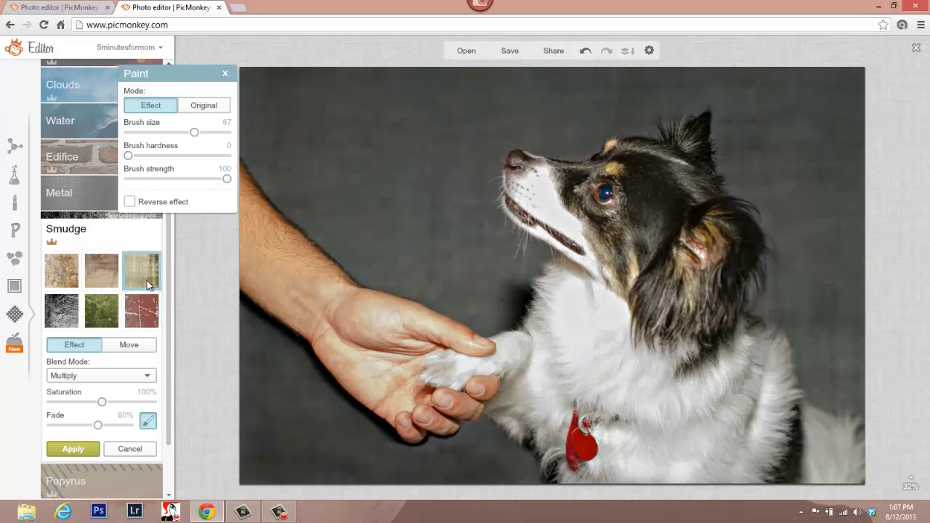
click(108, 266)
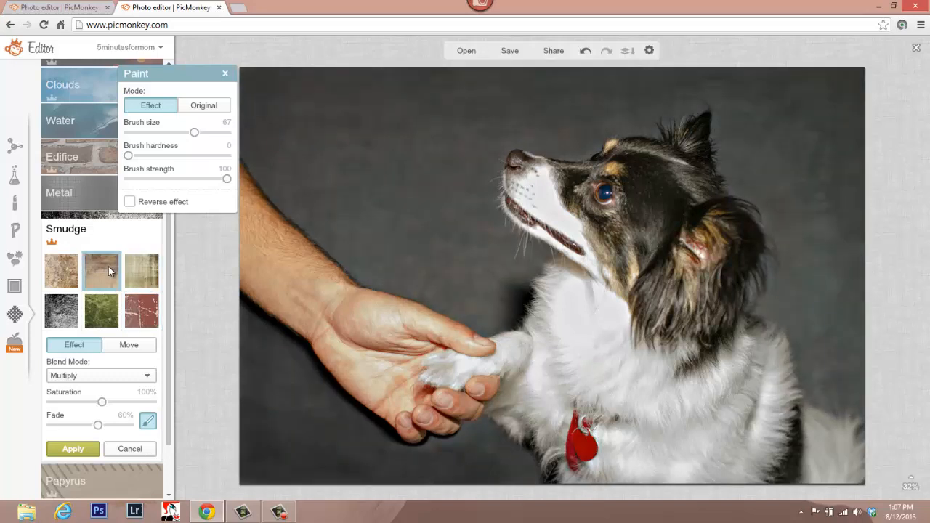
click(71, 277)
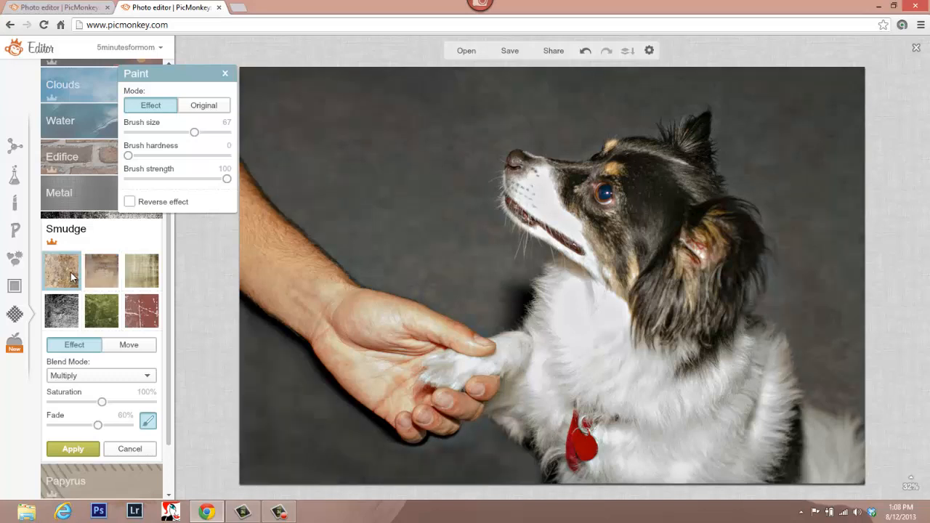
click(62, 311)
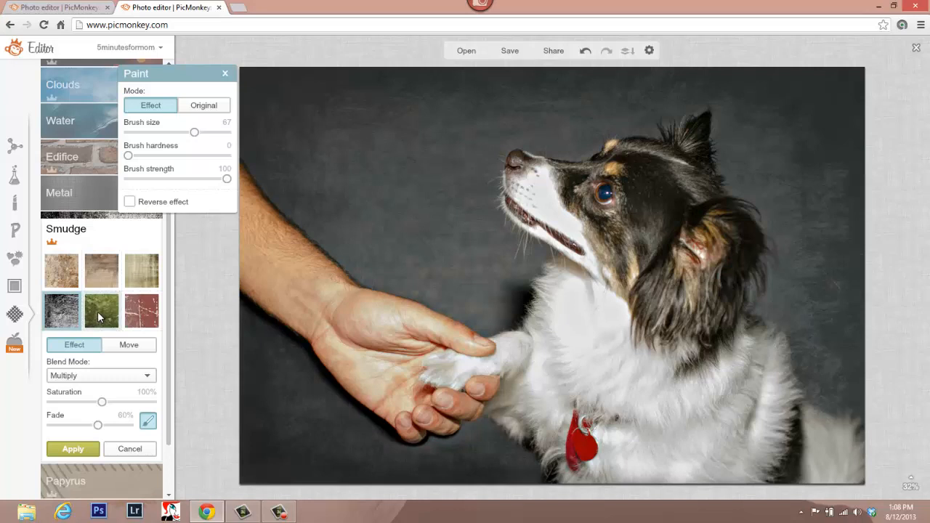
click(97, 311)
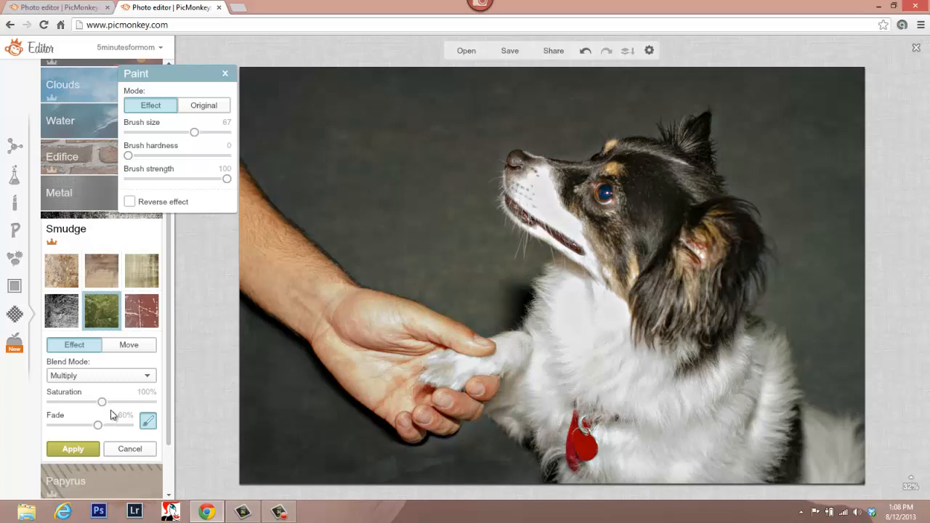
Set the texture's Saturation to 70% and choose the black-and-white scratched Smudge variant.
drag(80, 401, 70, 402)
drag(72, 406, 88, 408)
click(71, 317)
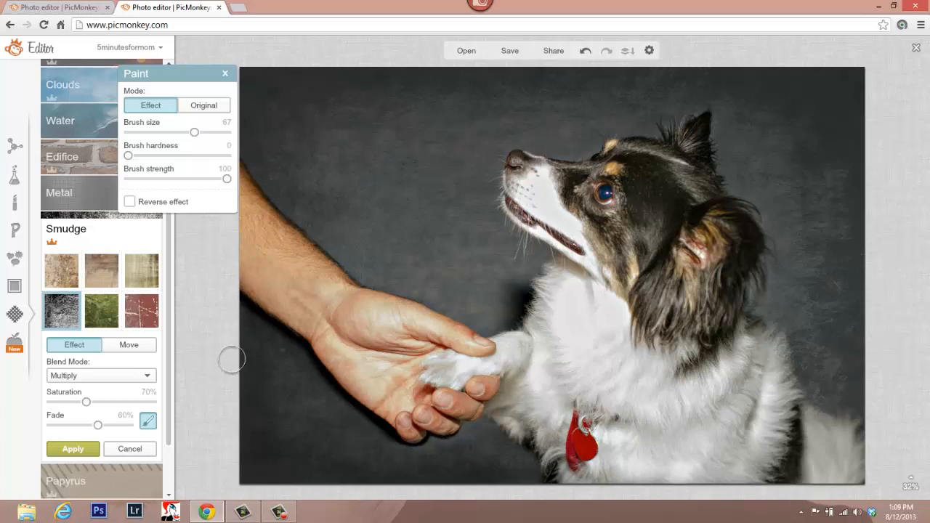
Enlarge the Smudge texture to 123% and shift its position over the photo.
click(126, 346)
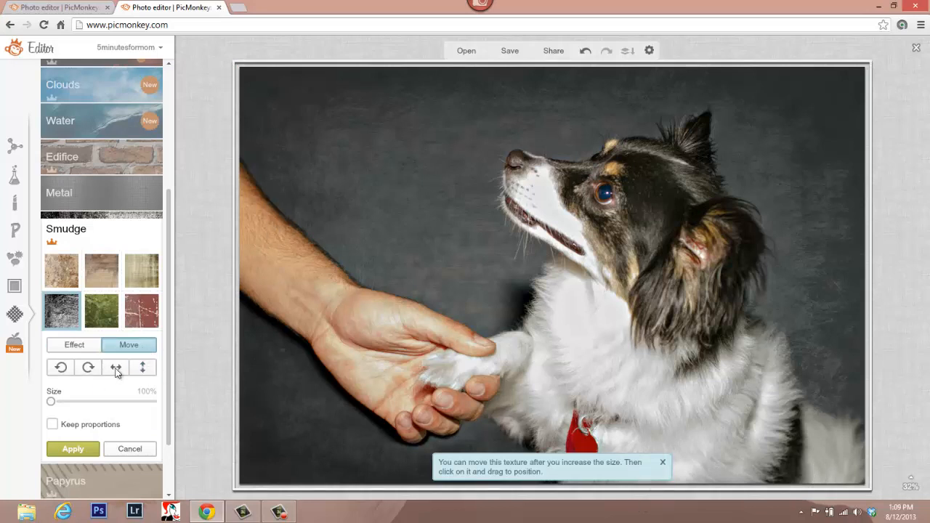
drag(53, 401, 77, 406)
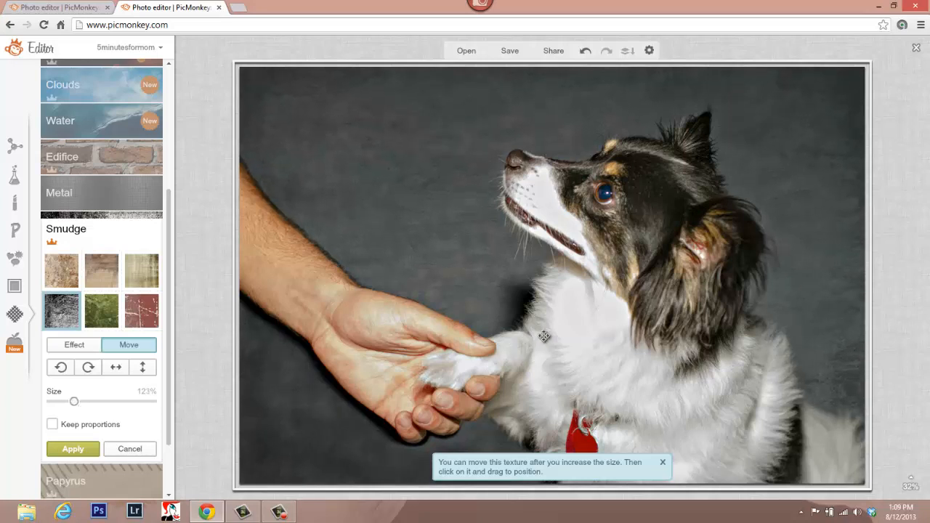
mouse_move(506, 269)
mouse_down()
mouse_move(528, 276)
mouse_move(495, 289)
mouse_move(515, 290)
mouse_move(492, 289)
mouse_move(541, 297)
mouse_move(532, 301)
mouse_up()
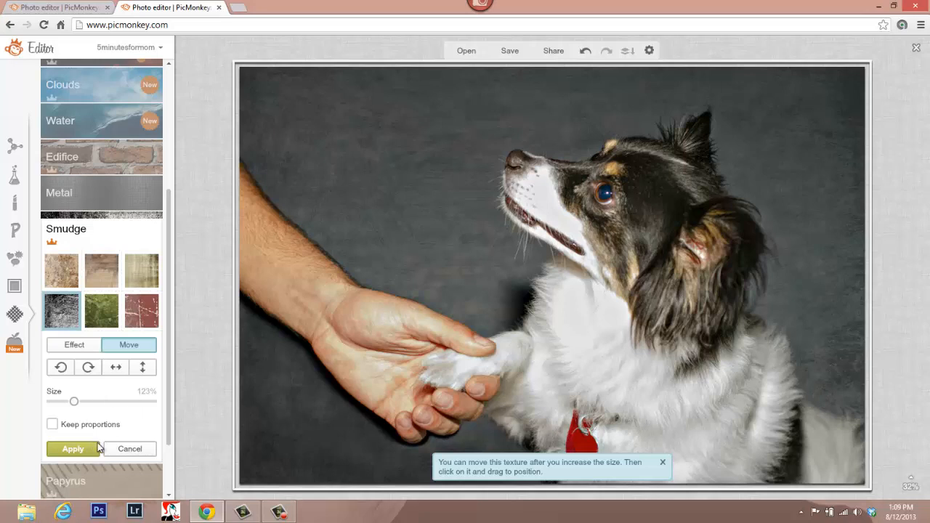
Set the Smudge texture's Fade to 56% and Saturation to 78%, and apply it to the photo.
click(77, 348)
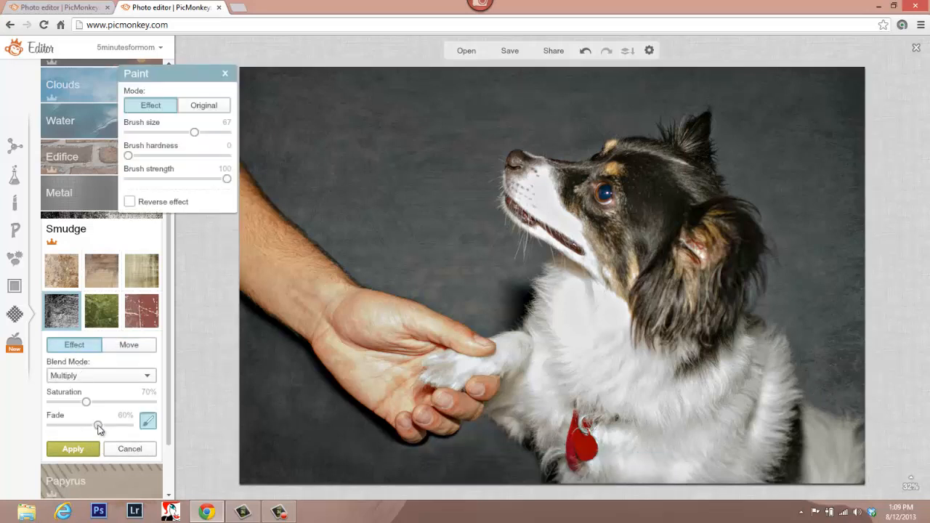
drag(98, 427, 82, 426)
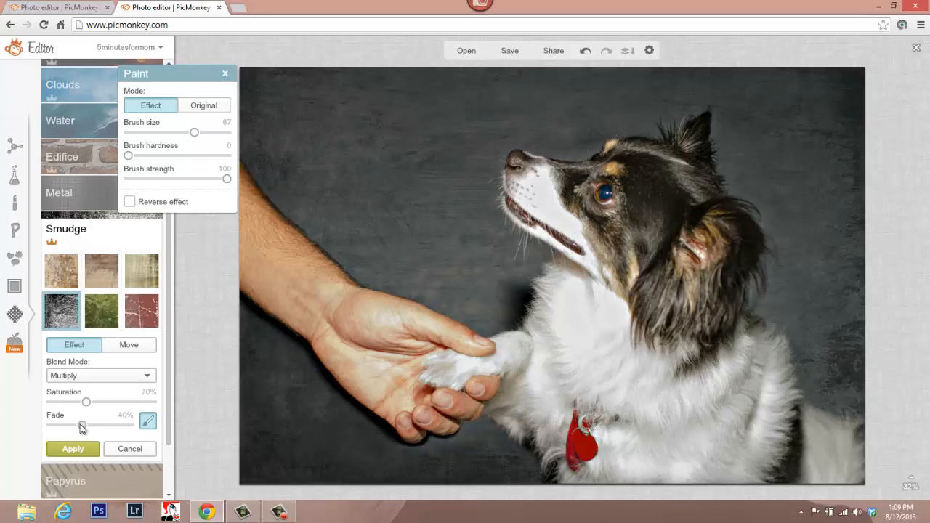
drag(82, 426, 78, 427)
drag(79, 426, 94, 426)
click(89, 403)
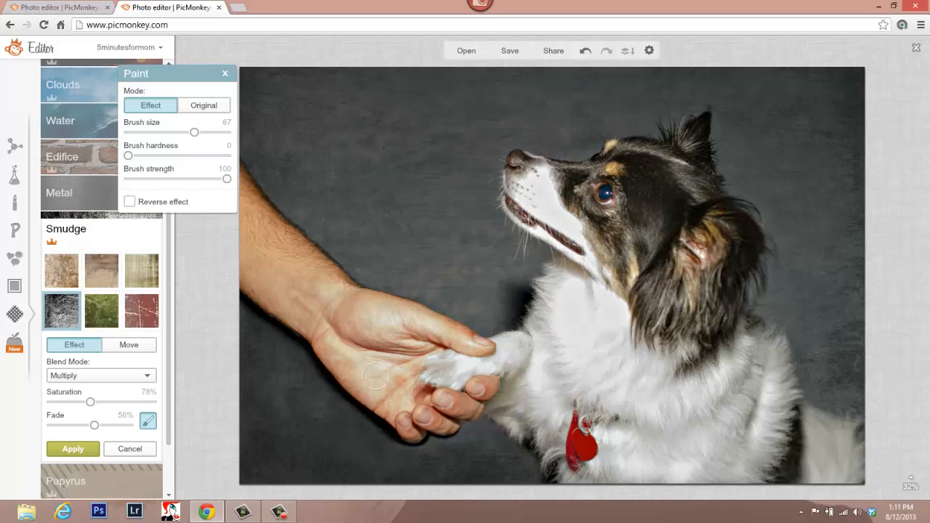
click(73, 448)
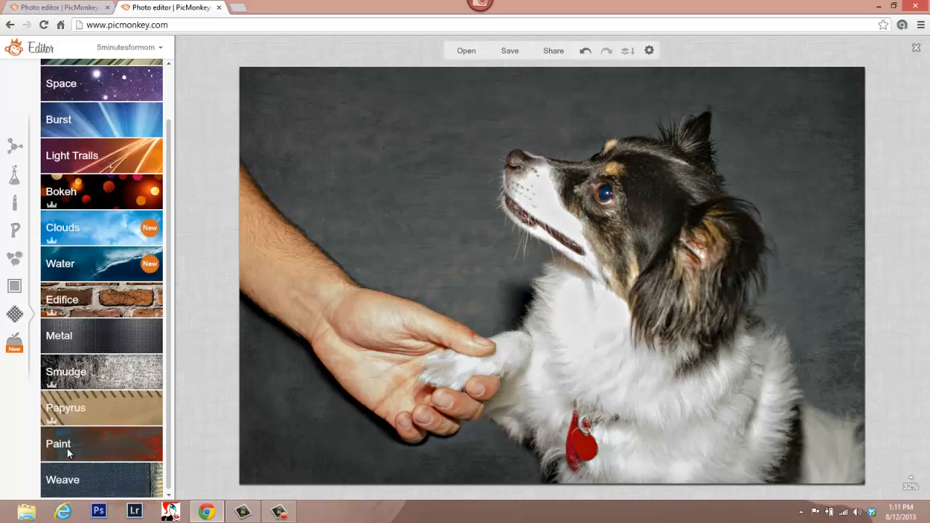
Add the Urbane effect to the photo with Fade at 46%.
click(13, 181)
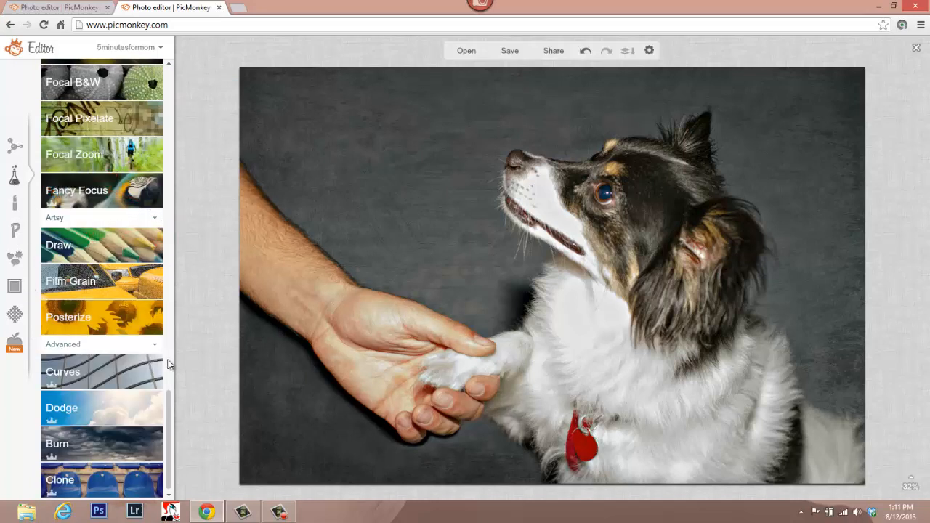
drag(168, 404, 199, 209)
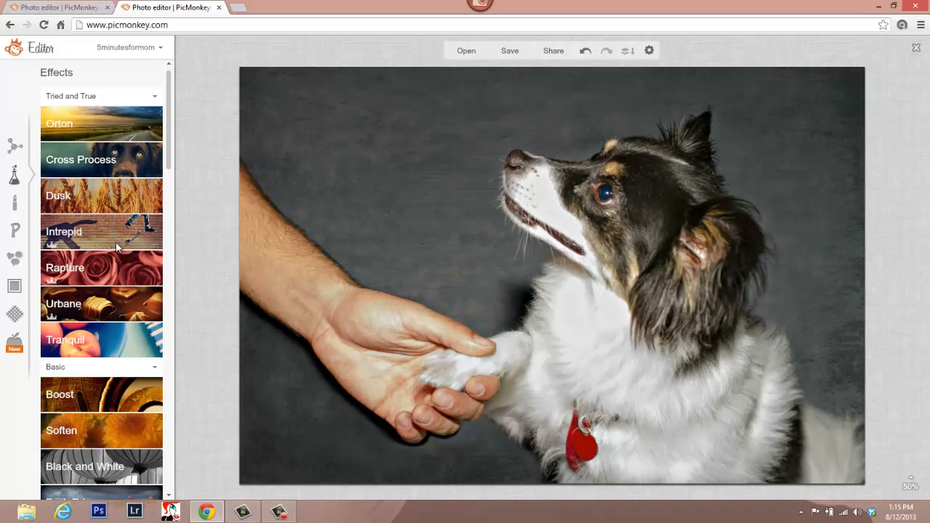
click(106, 305)
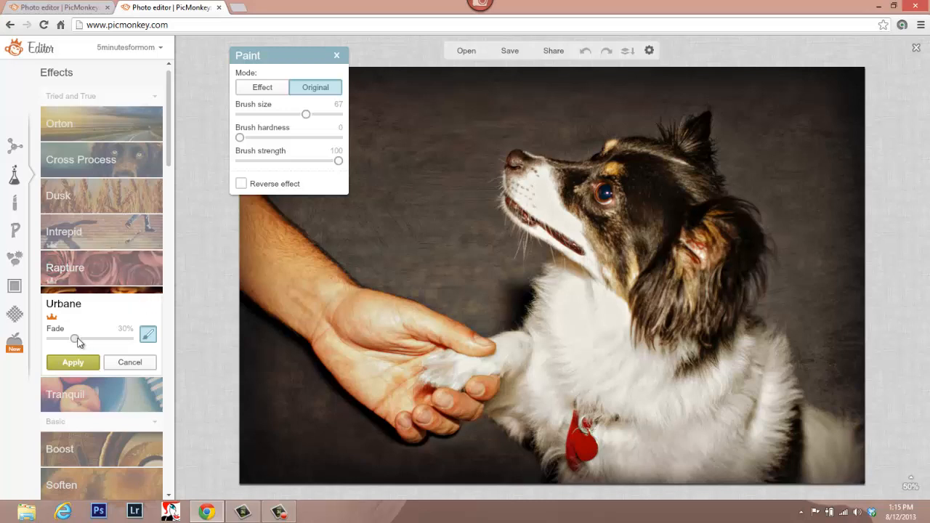
drag(79, 338, 89, 336)
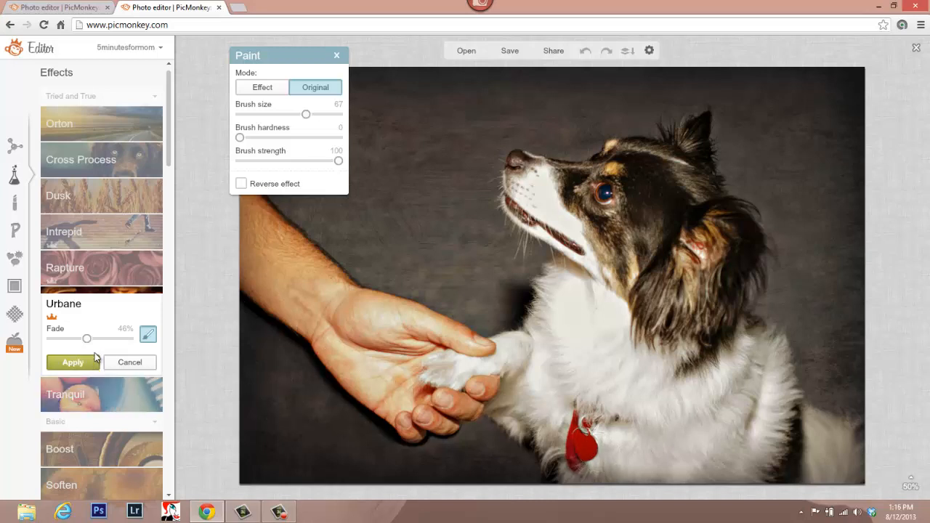
Toggle Reverse effect on and off for Urbane, raise its Fade slightly, and apply the effect.
click(241, 184)
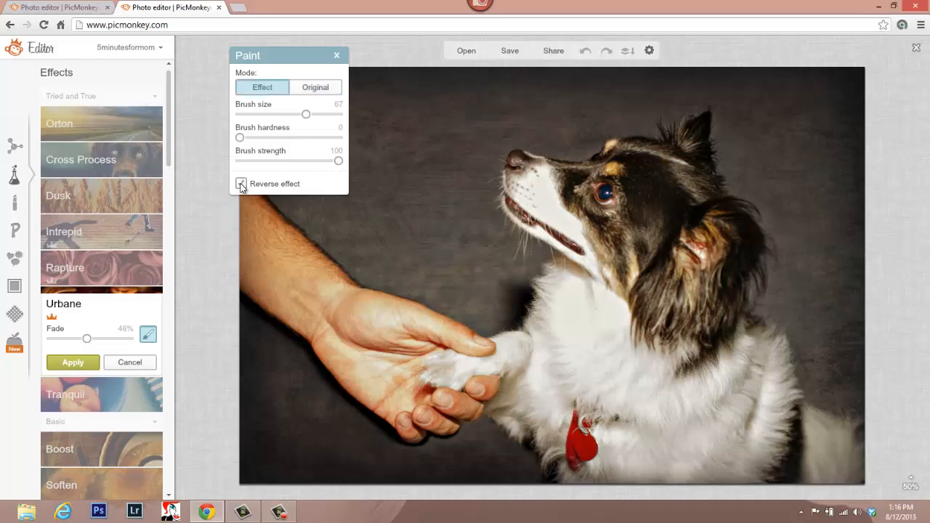
click(241, 184)
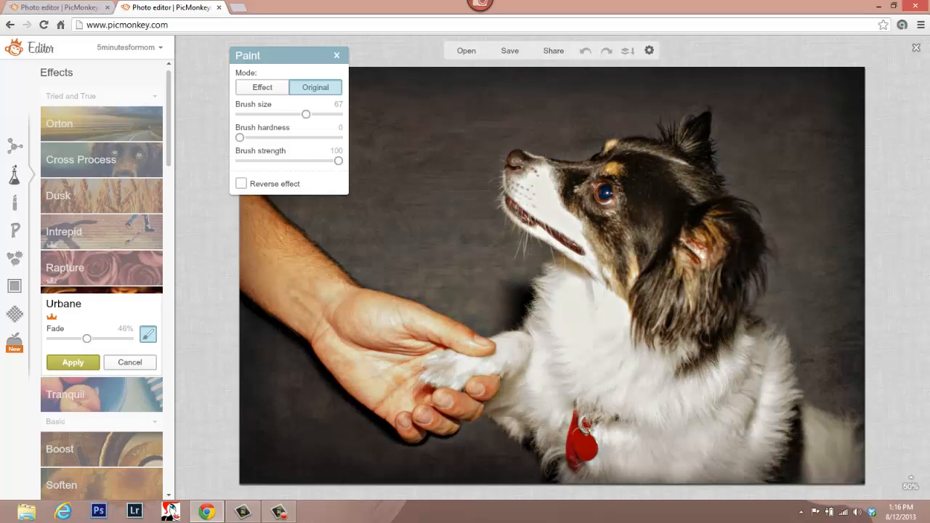
mouse_move(87, 341)
mouse_down()
mouse_move(102, 341)
mouse_move(91, 347)
mouse_up()
click(86, 362)
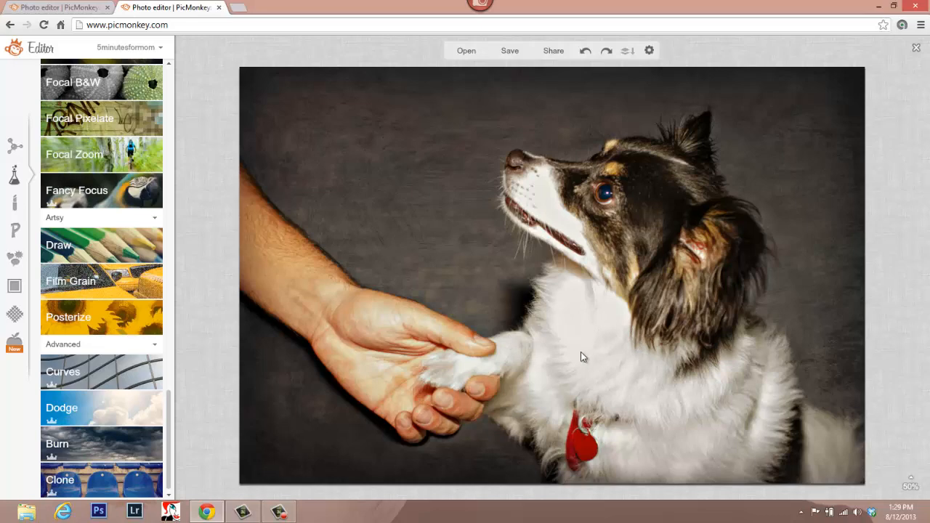
Start the Clone effect with Brush size 137 and paint fur sampled from the middle of the chest over the smooth white area above it.
scroll(599, 344, up, 5)
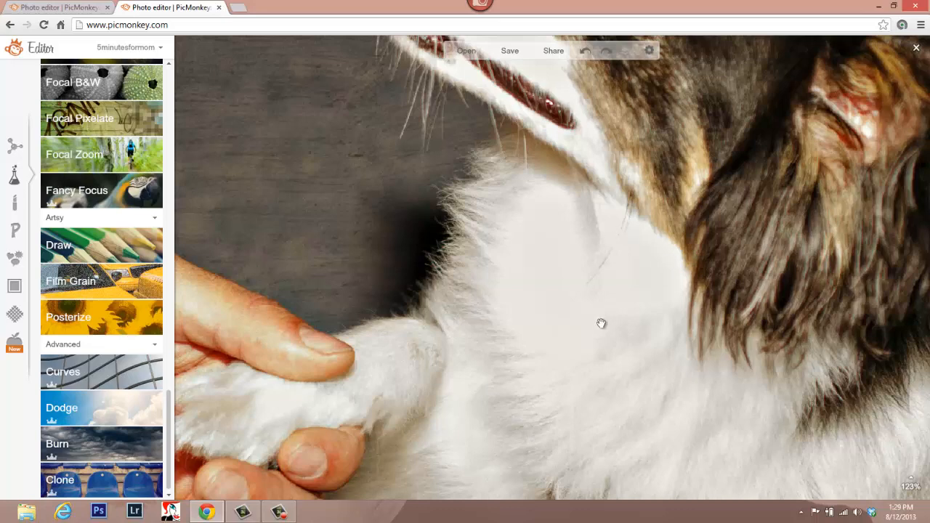
click(134, 492)
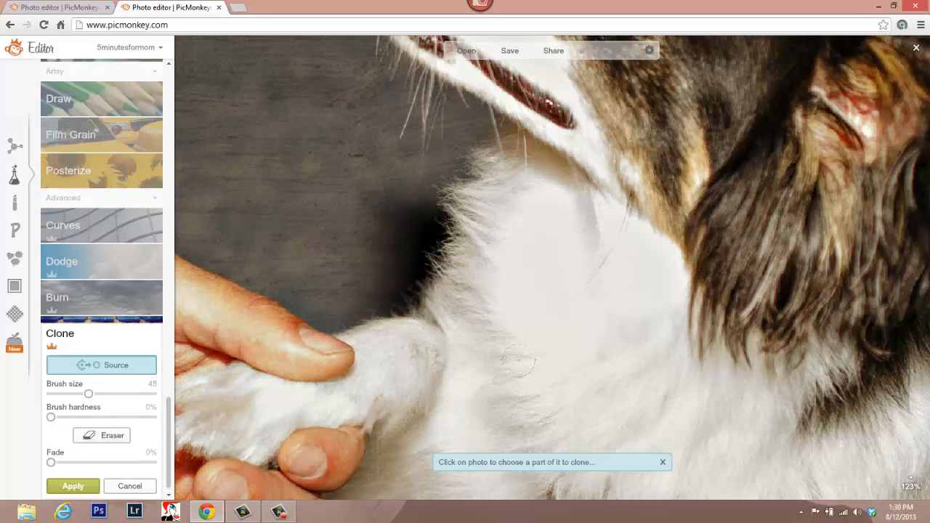
drag(91, 392, 122, 389)
click(630, 402)
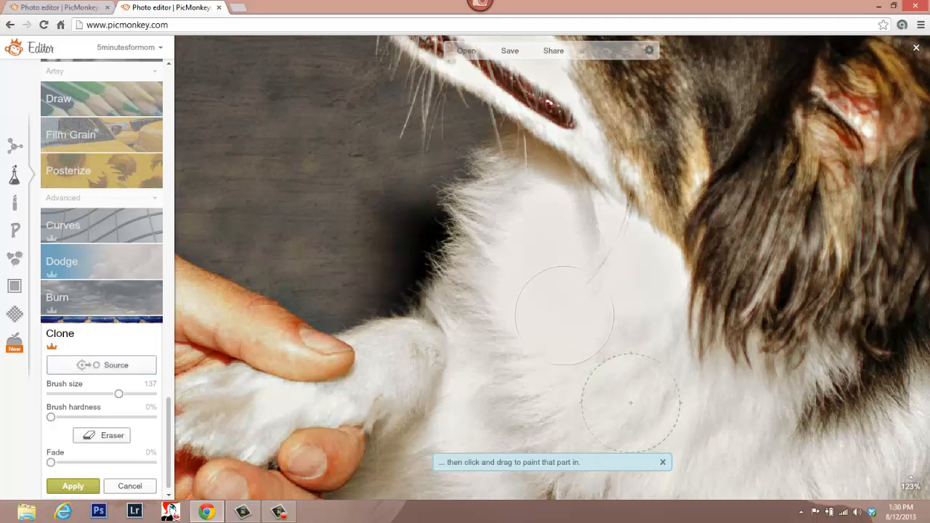
drag(564, 309, 514, 307)
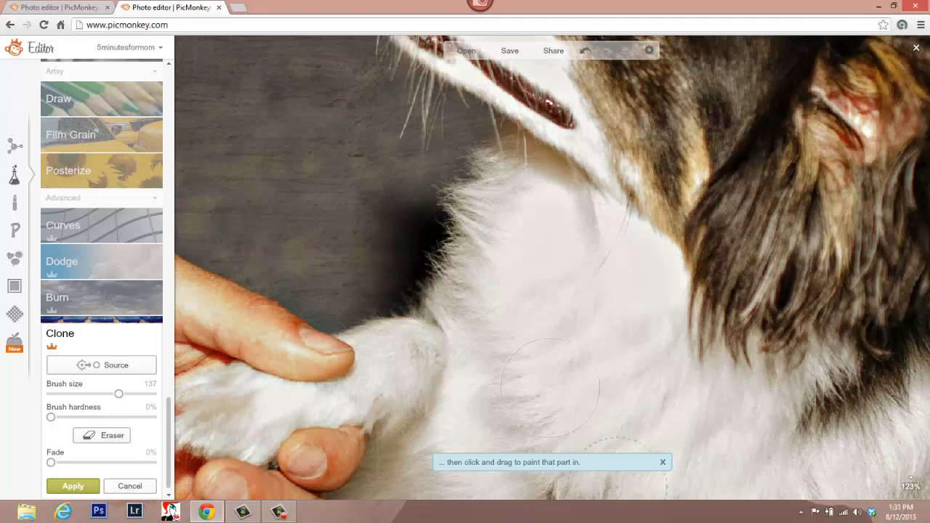
Resample the clone source from fur on the lower chest and paint it over the smooth upper chest.
click(139, 370)
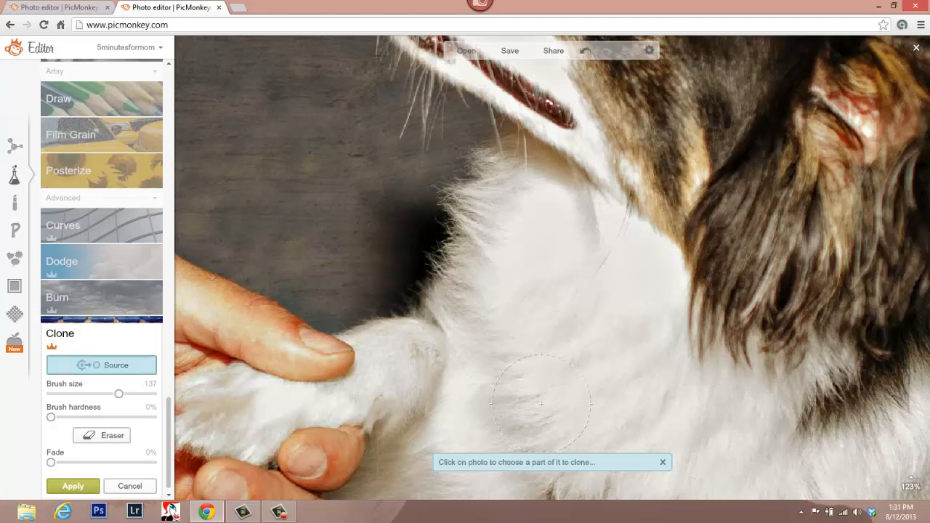
click(717, 444)
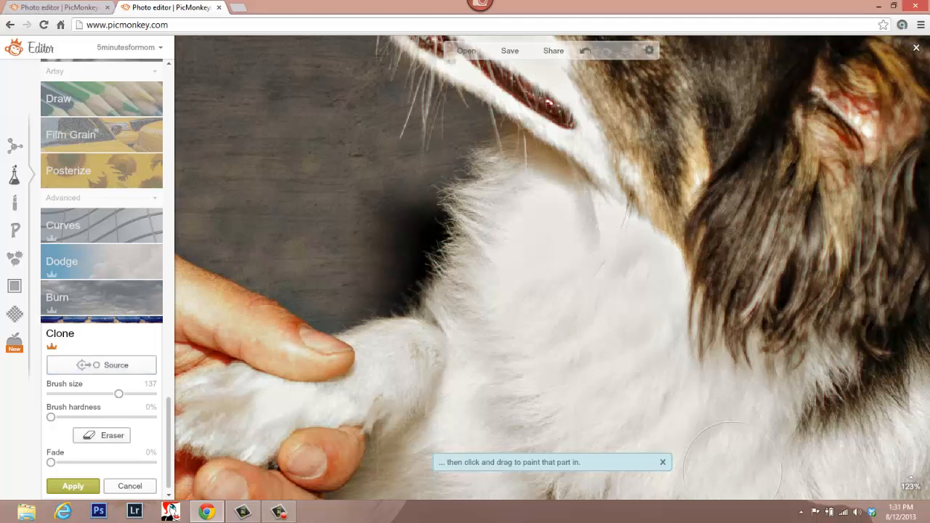
click(131, 364)
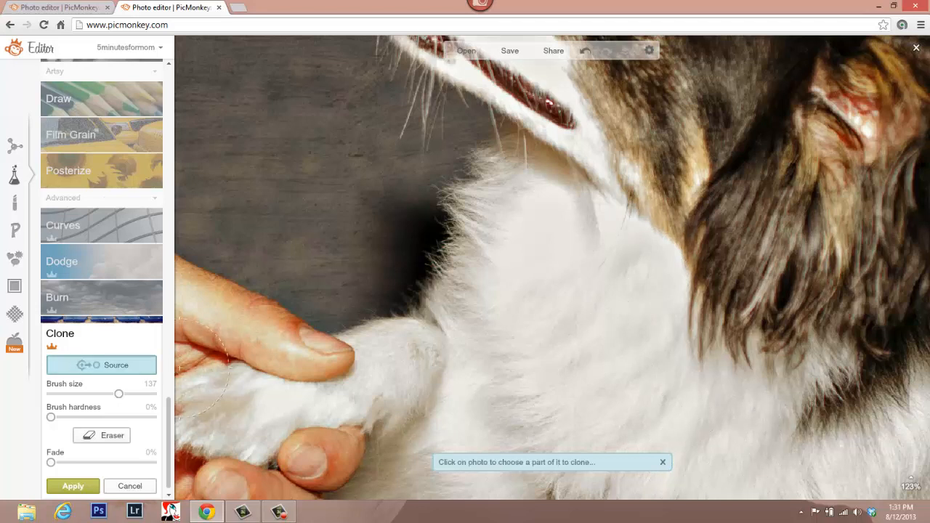
click(720, 440)
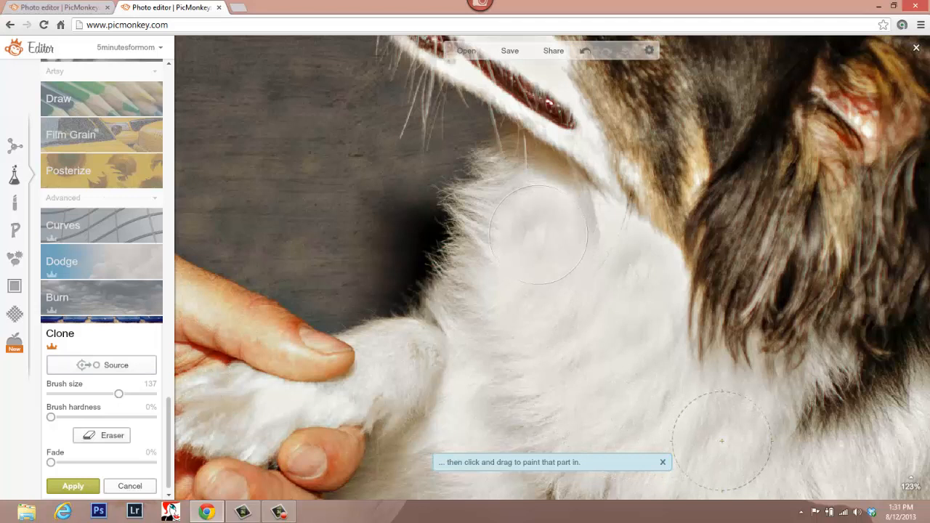
mouse_move(538, 235)
mouse_down()
mouse_move(512, 276)
mouse_move(538, 298)
mouse_up()
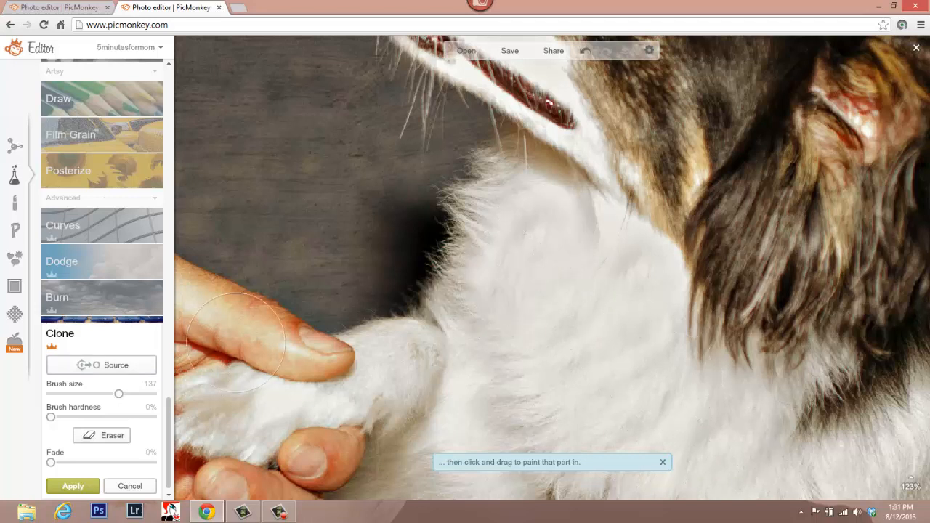
Undo the last clone strokes on the upper chest and a stray clone dab on the lower chest.
click(585, 53)
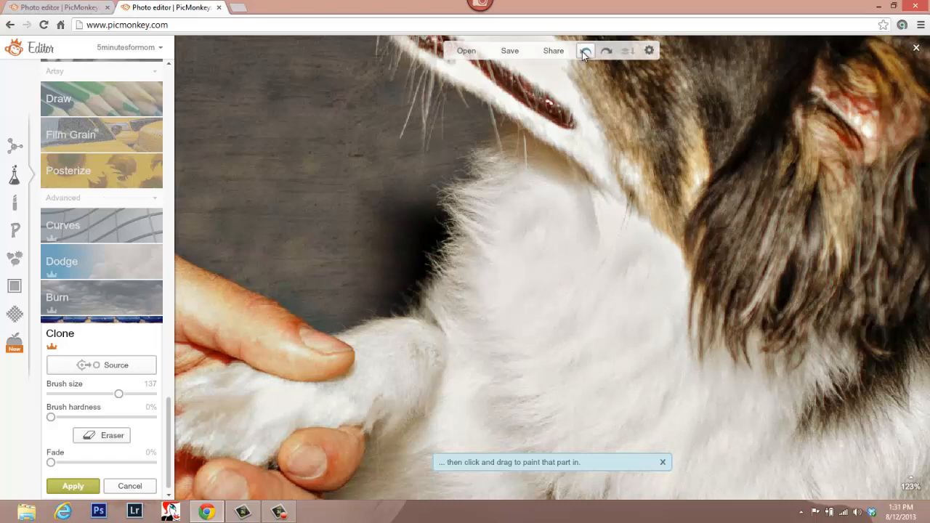
click(584, 56)
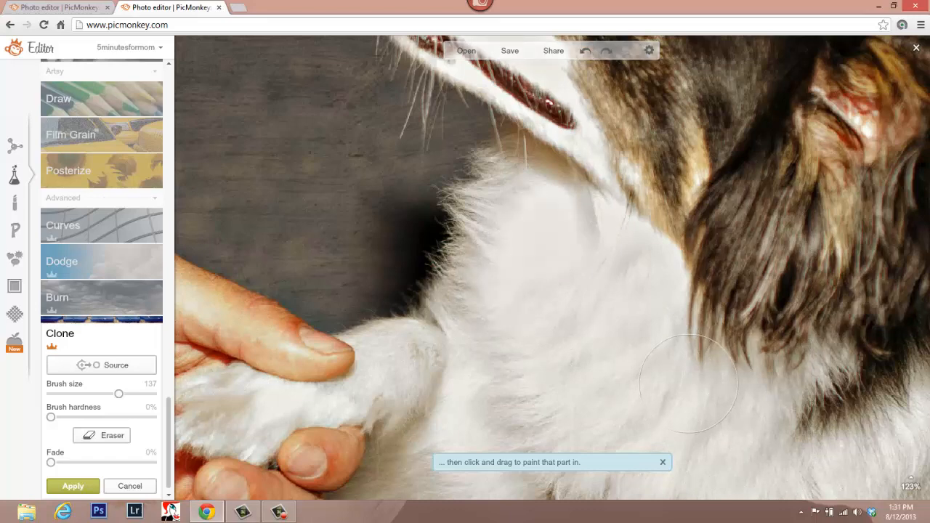
scroll(695, 360, down, 2)
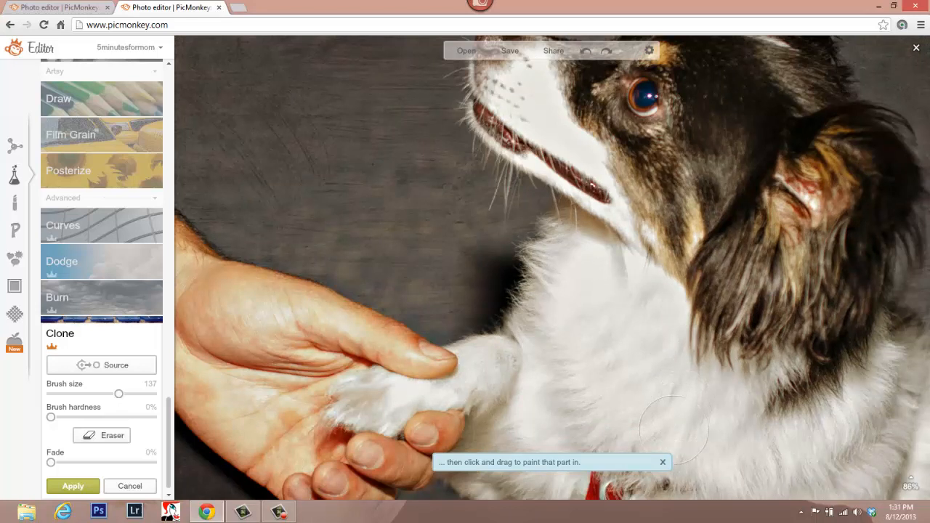
click(638, 409)
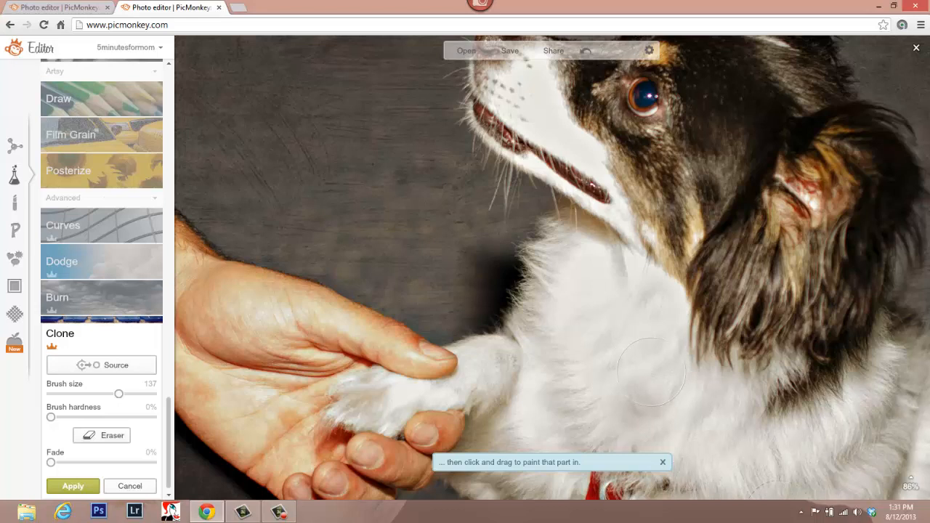
key(ctrl+z)
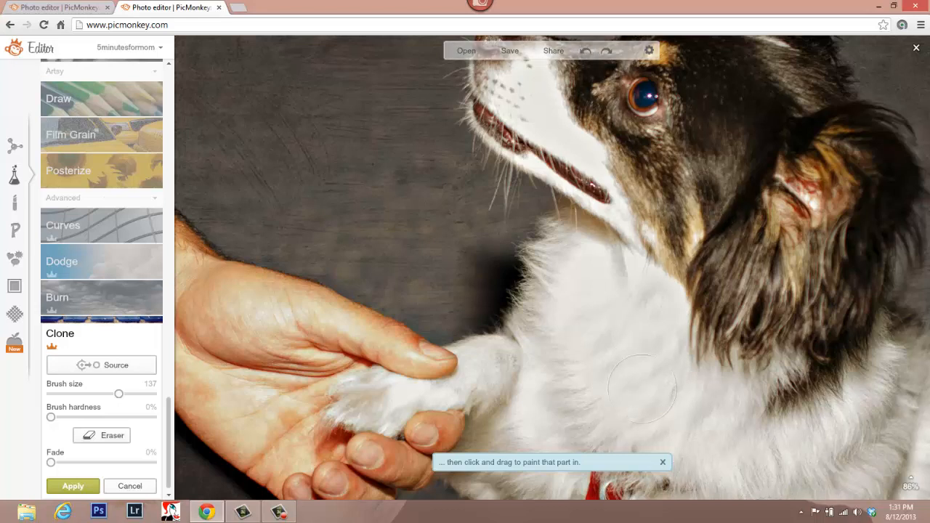
Pick a new clone source in the mid-chest fur and paint it over the smooth patch just below the dog's chin.
click(135, 368)
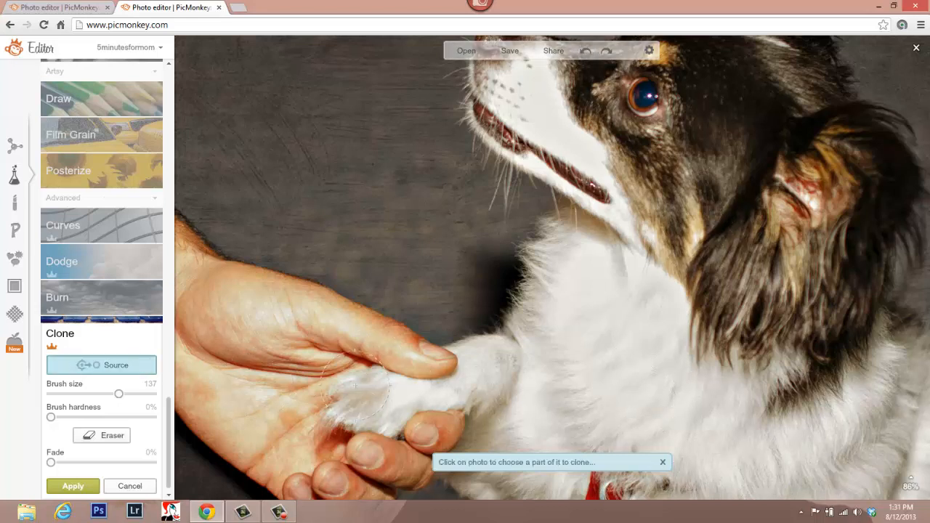
click(624, 388)
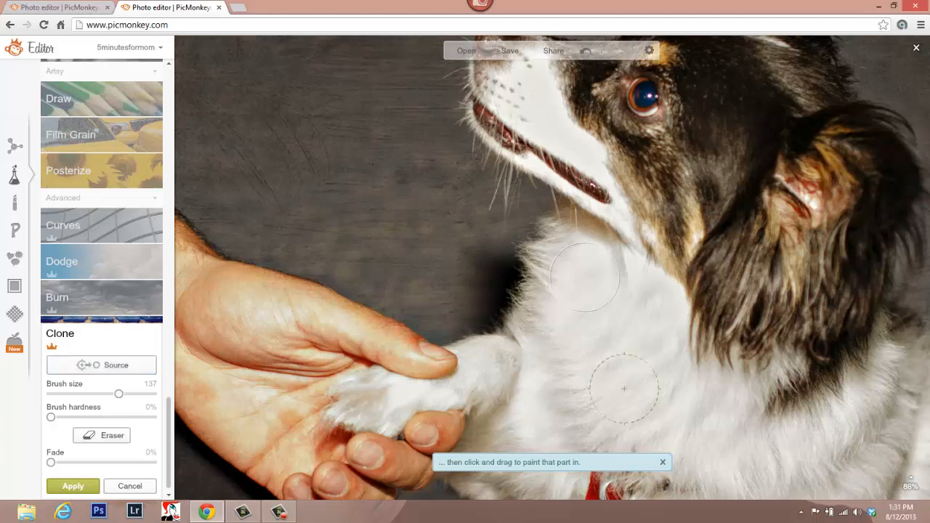
drag(583, 277, 557, 314)
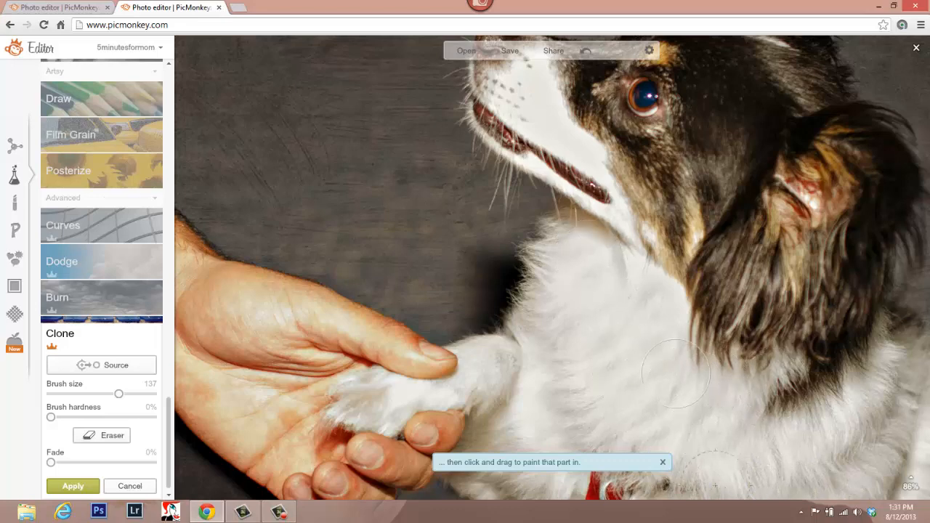
scroll(635, 310, down, 3)
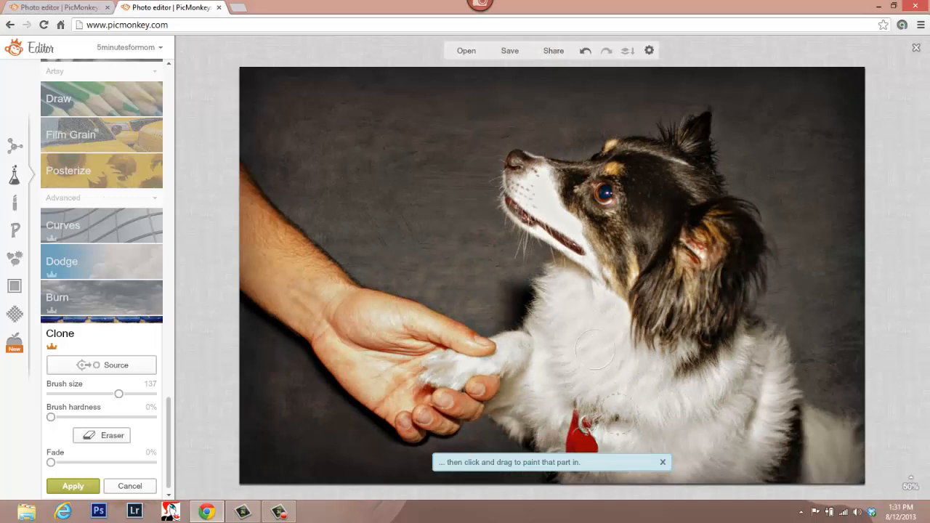
Undo and redo the clone strokes to compare the dog's chest before and after cloning.
click(587, 52)
click(589, 56)
click(589, 55)
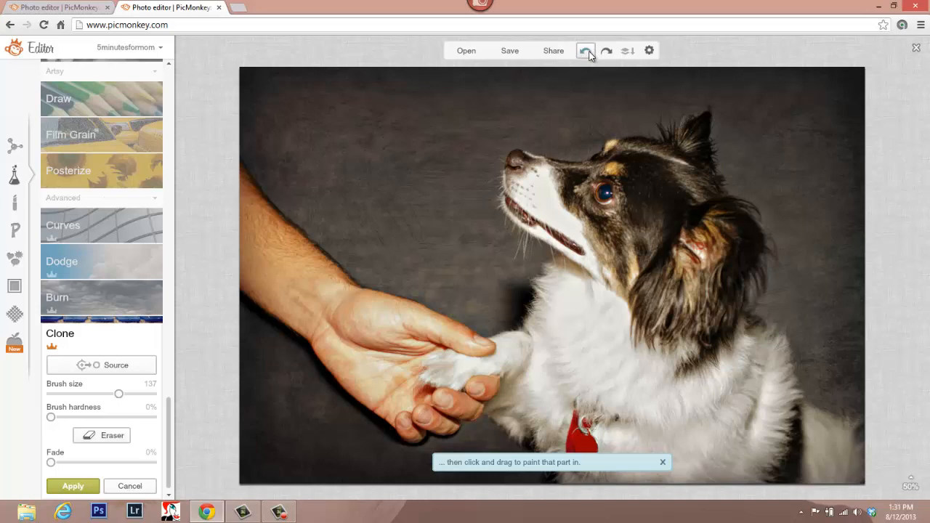
click(589, 55)
click(589, 56)
click(590, 58)
click(605, 53)
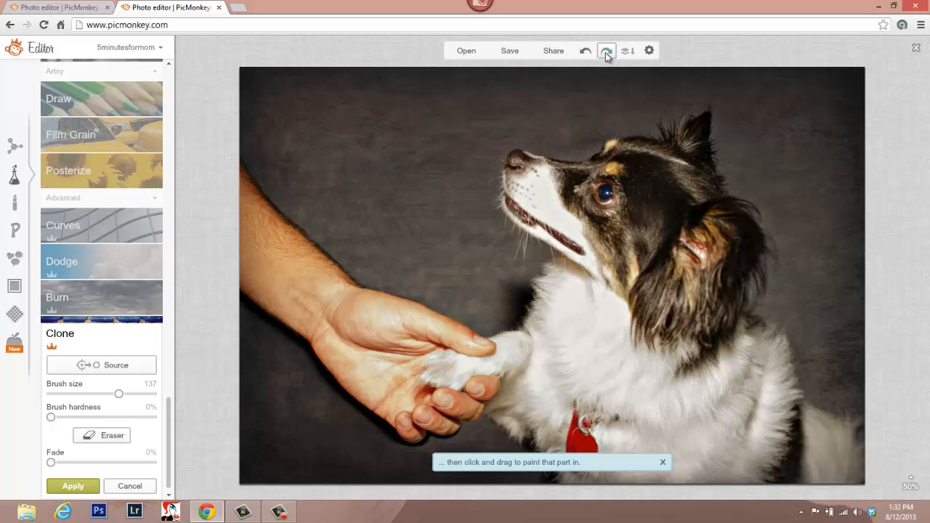
click(606, 53)
click(606, 53)
click(607, 53)
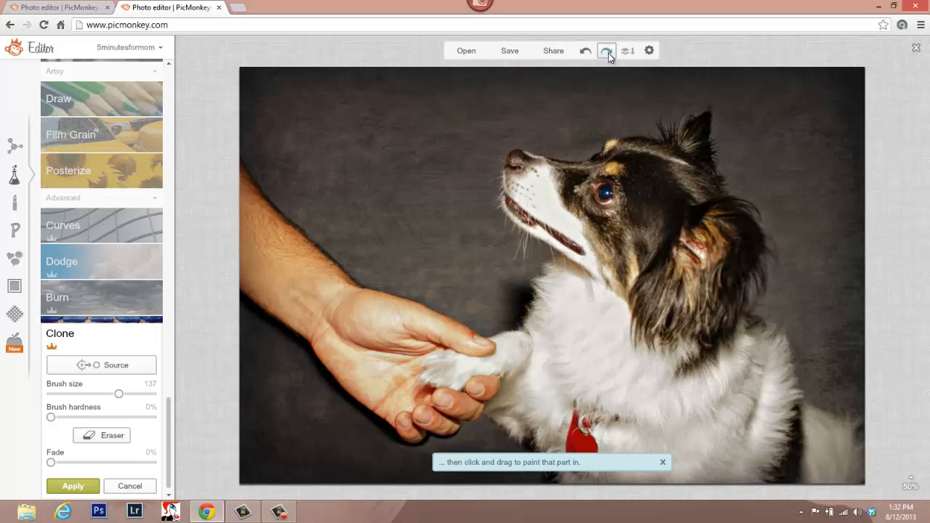
click(608, 53)
click(588, 53)
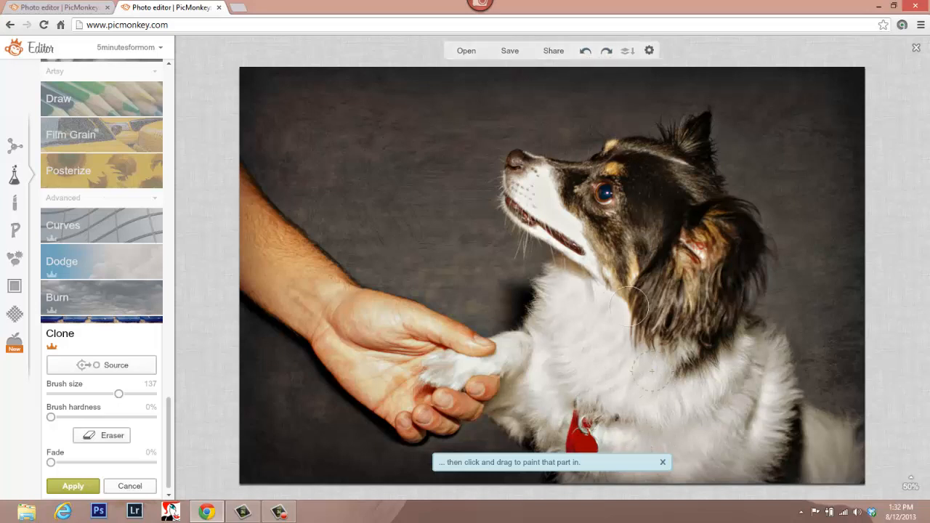
click(608, 53)
Undo a stray clone dab, sample fur from the lower middle of the chest, and clone it below the dog's chin.
scroll(661, 398, up, 3)
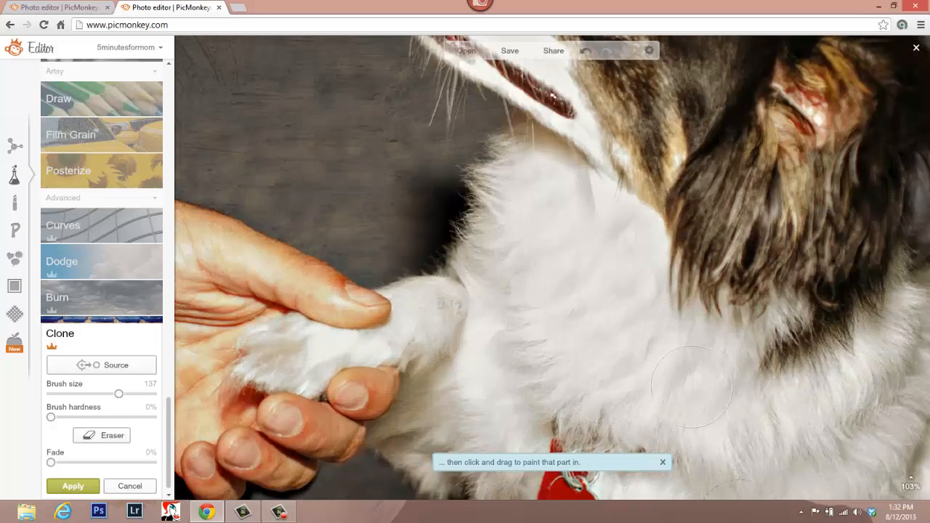
click(684, 382)
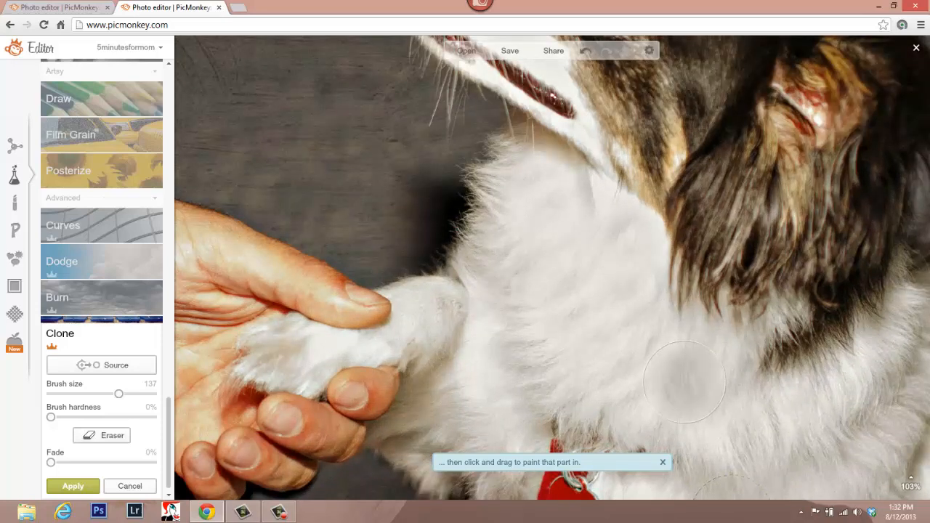
key(ctrl+z)
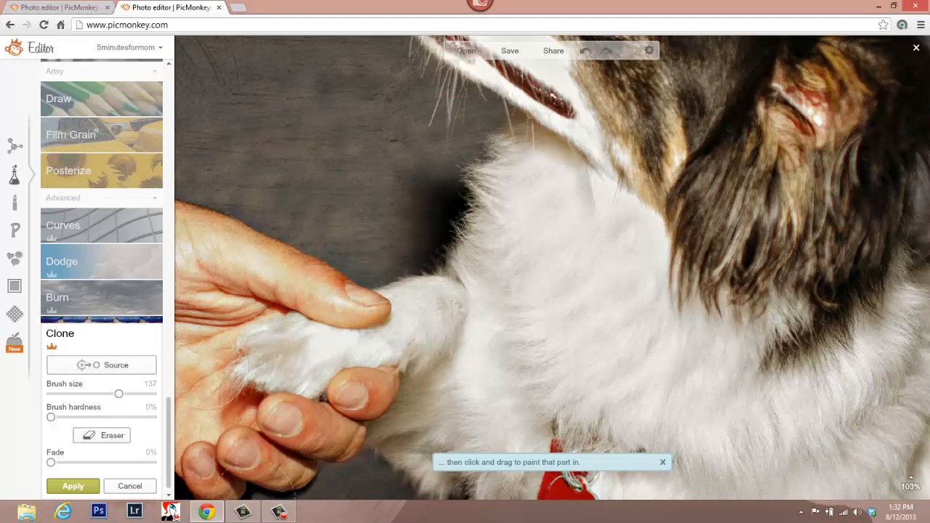
click(123, 368)
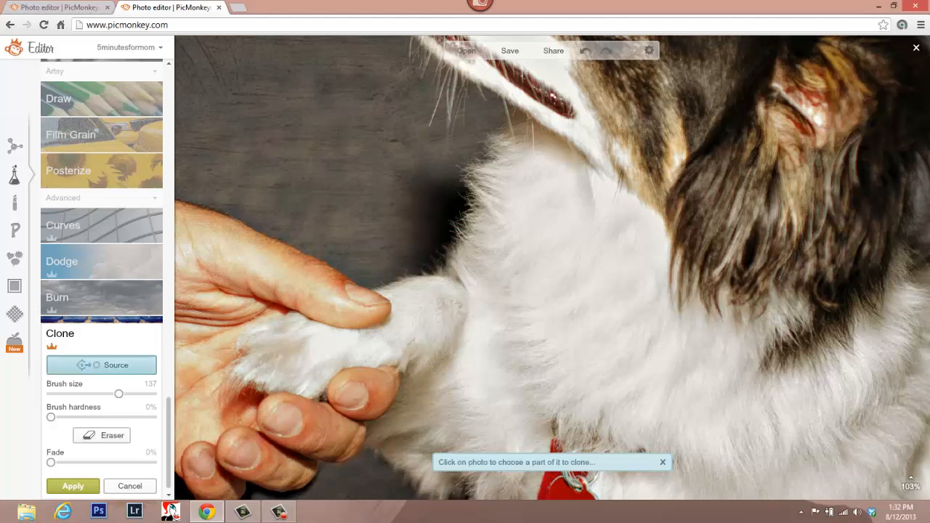
click(653, 377)
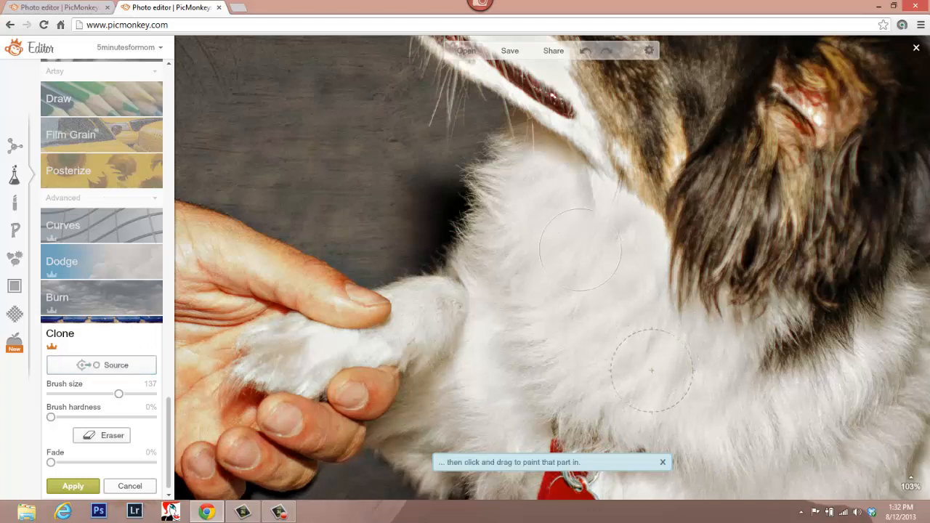
click(565, 221)
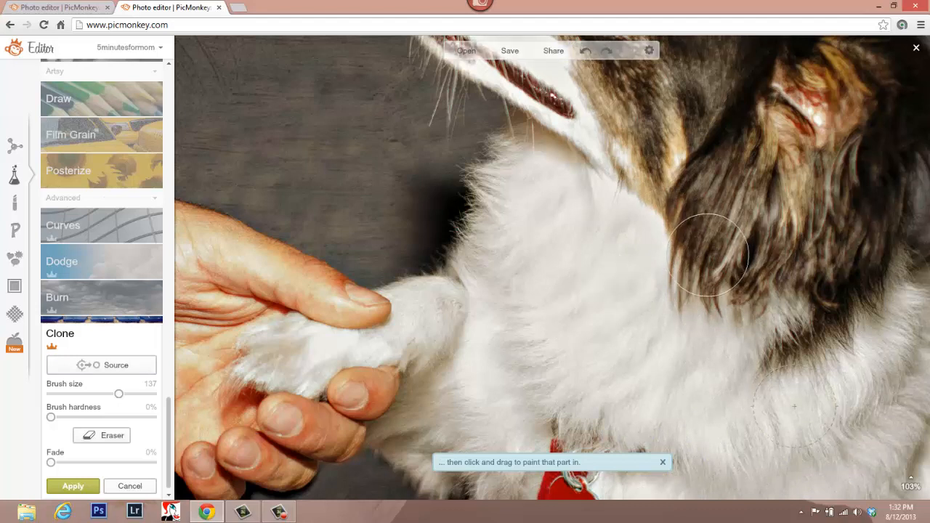
Clone fur from two different lower-chest sources over the remaining smooth areas of the upper and middle chest.
click(122, 365)
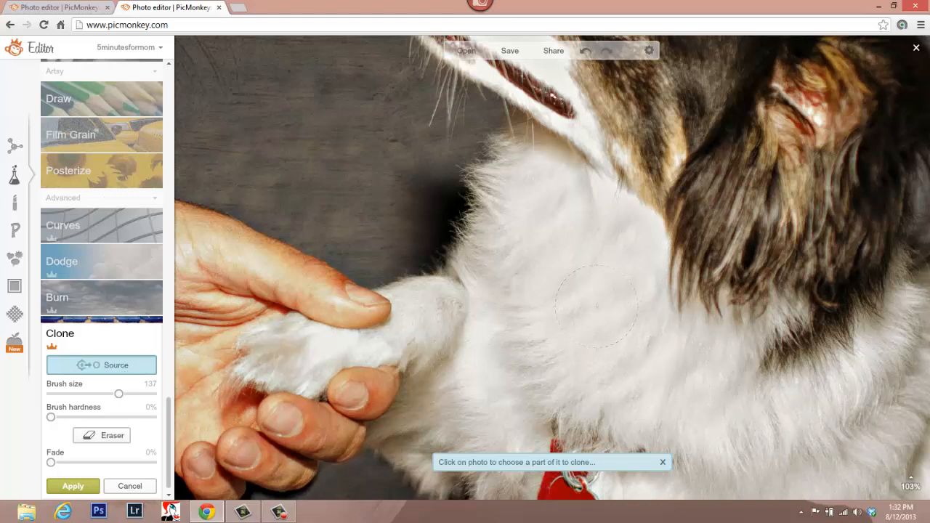
click(674, 383)
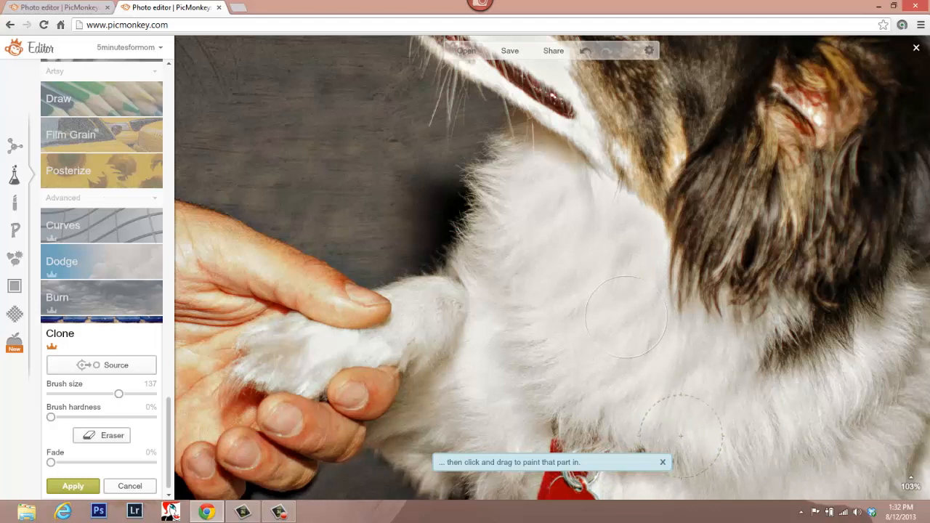
click(109, 369)
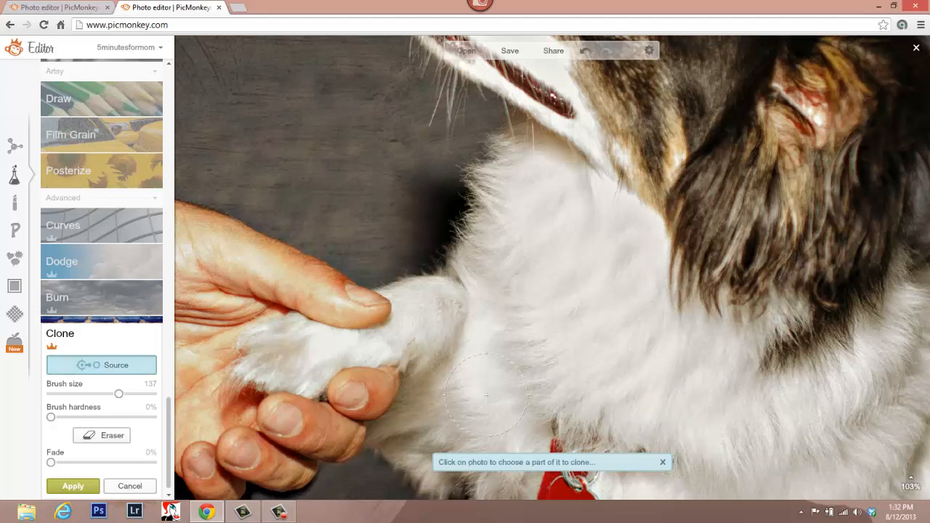
click(701, 398)
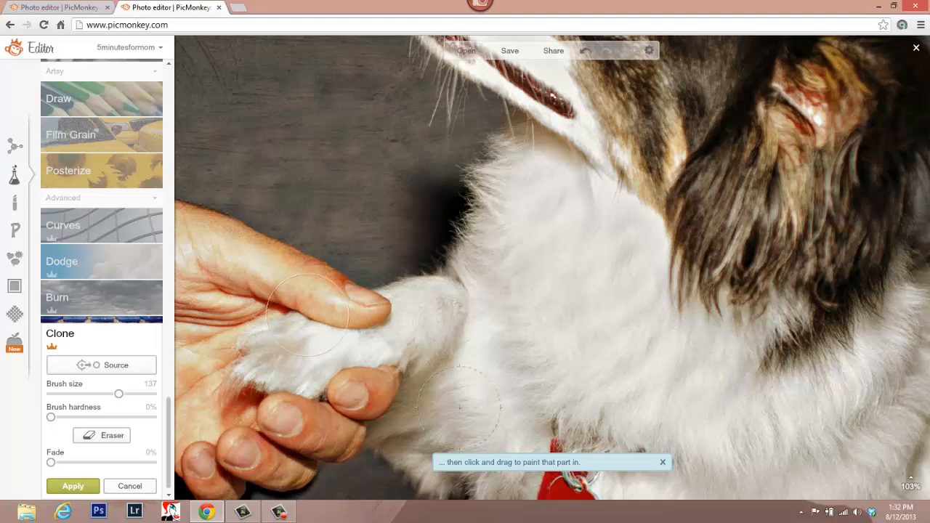
Try cloning fur from another source on the lower chest, and undo the last stroke.
click(113, 367)
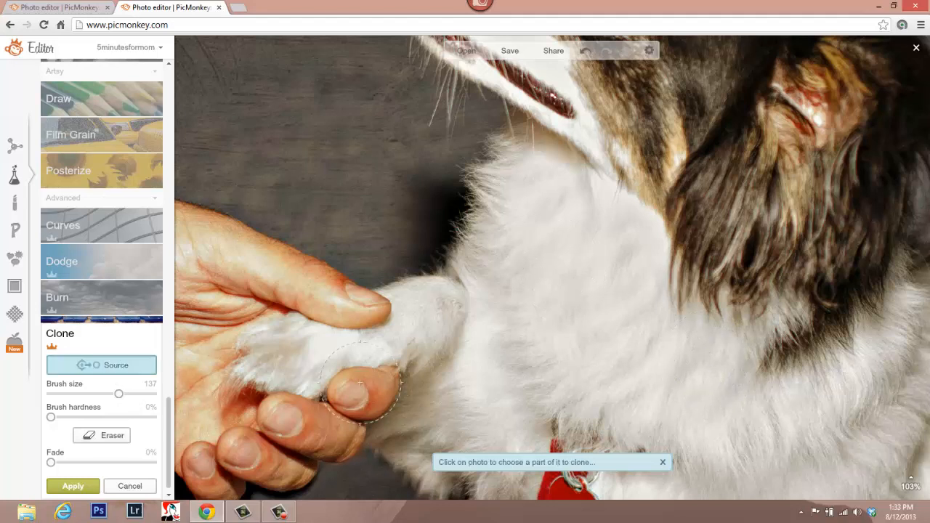
click(737, 436)
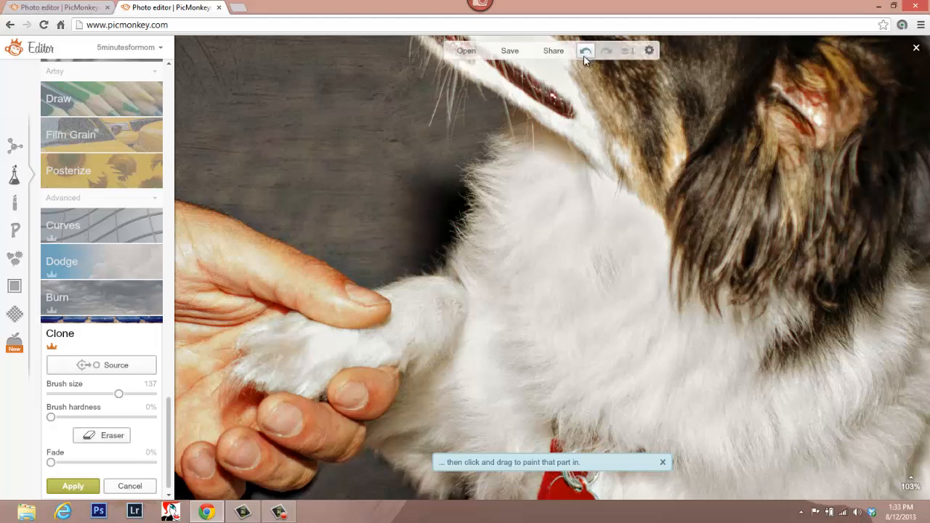
click(584, 52)
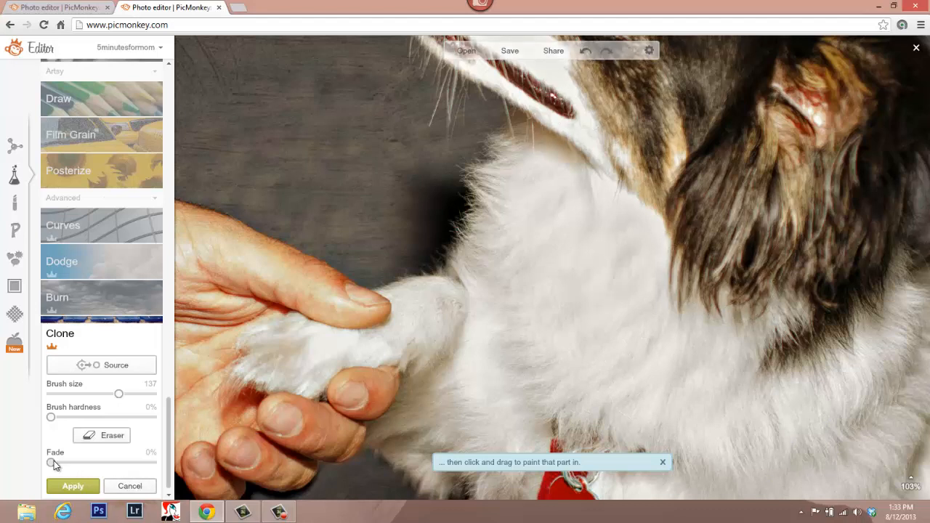
Set the clone fade to 27% and dismiss the painting hint.
drag(52, 462, 84, 473)
scroll(661, 385, down, 4)
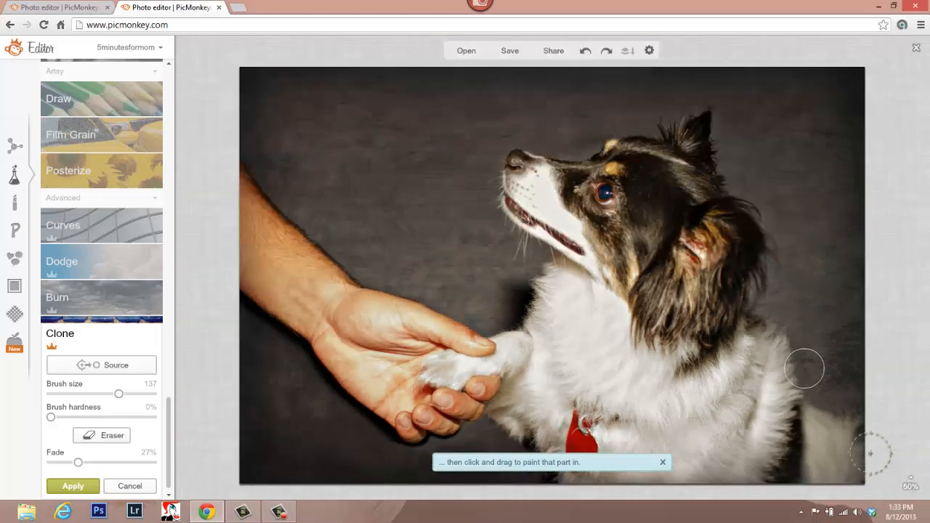
scroll(578, 332, up, 4)
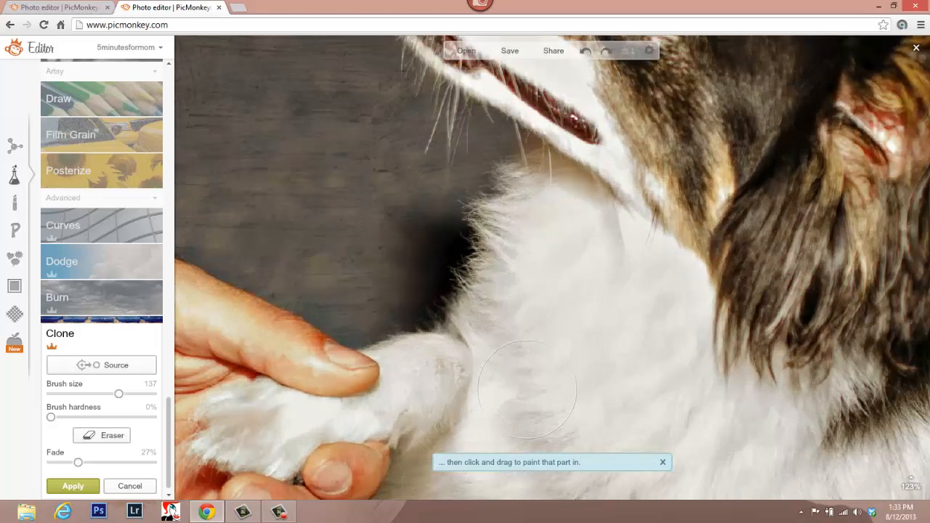
scroll(581, 336, down, 4)
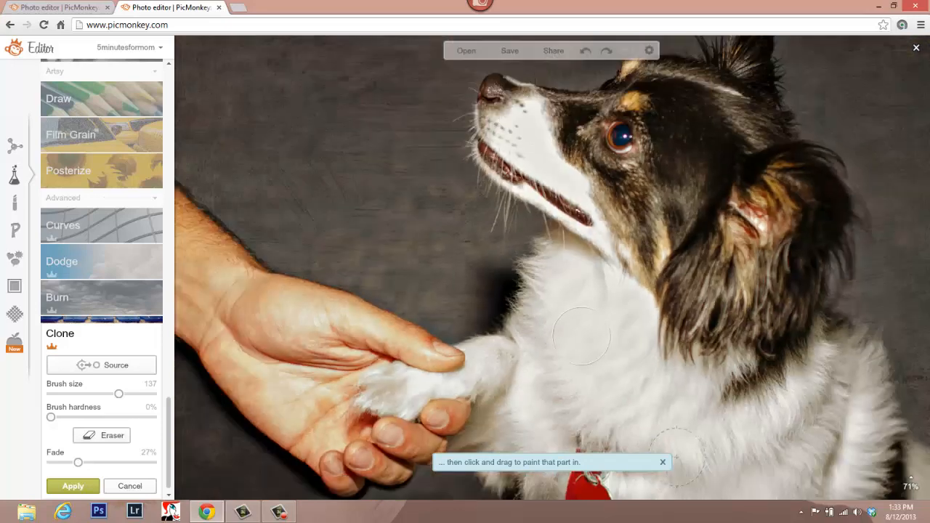
click(662, 463)
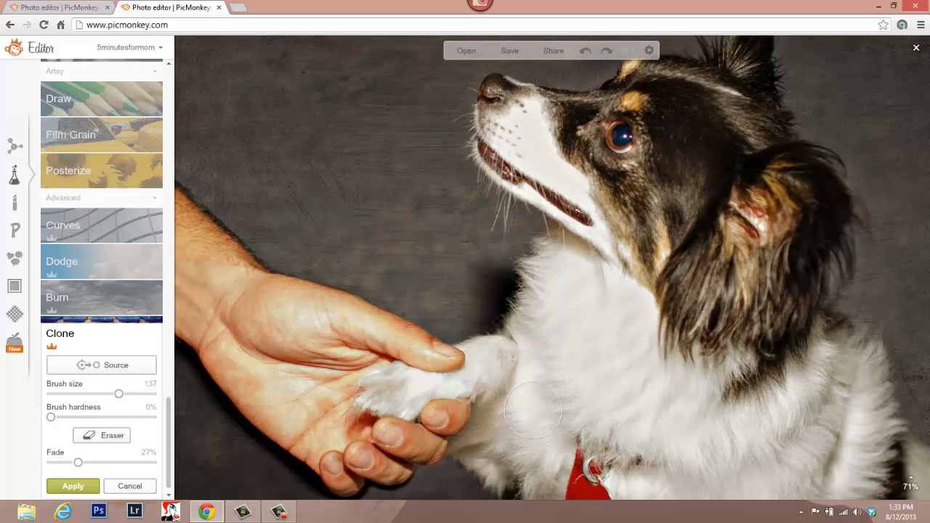
Set the clone brush size to 69 and sample fur from the lower chest and from the chest beside the foreleg for cloning onto the paw.
scroll(538, 393, down, 2)
scroll(538, 392, up, 3)
scroll(538, 393, up, 3)
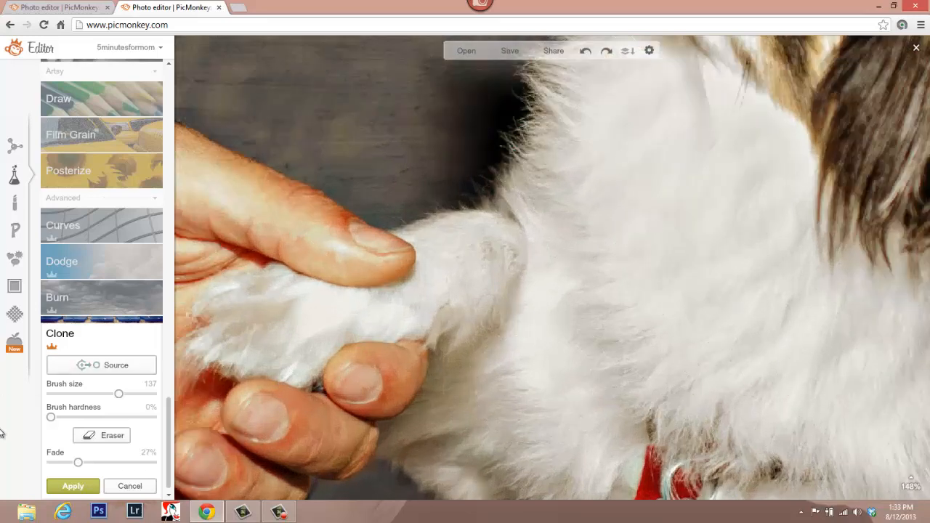
drag(112, 394, 99, 395)
click(98, 367)
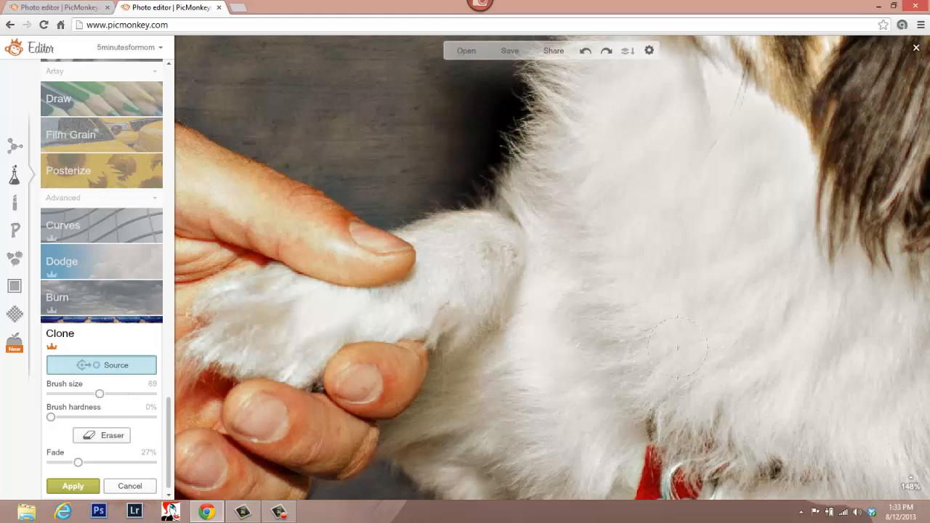
click(583, 443)
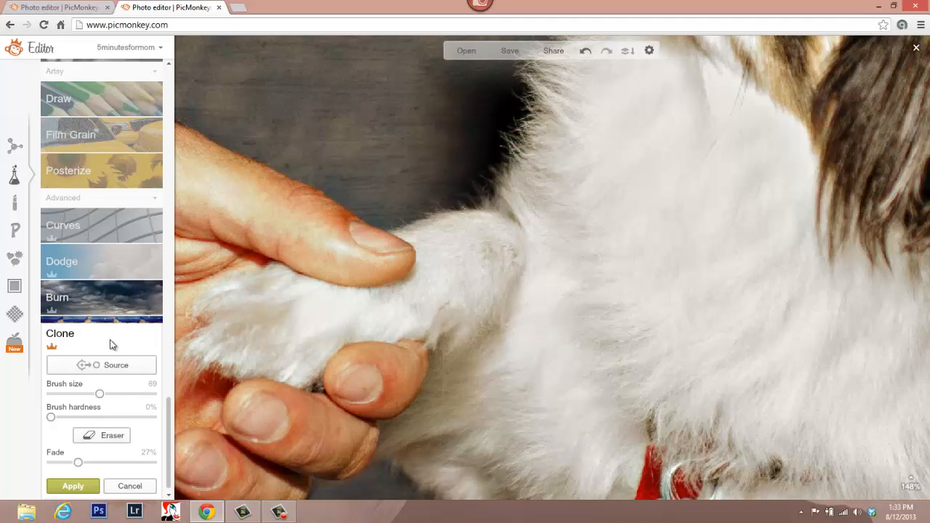
click(108, 371)
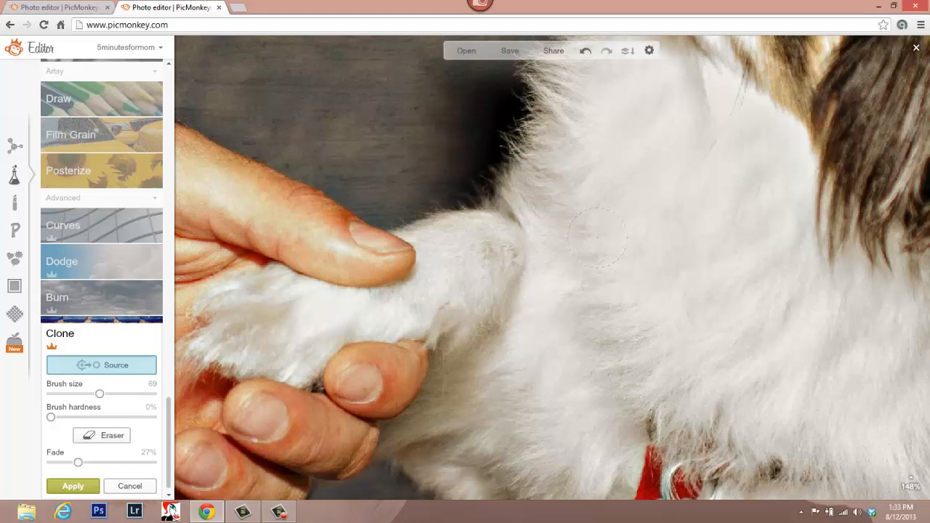
click(550, 244)
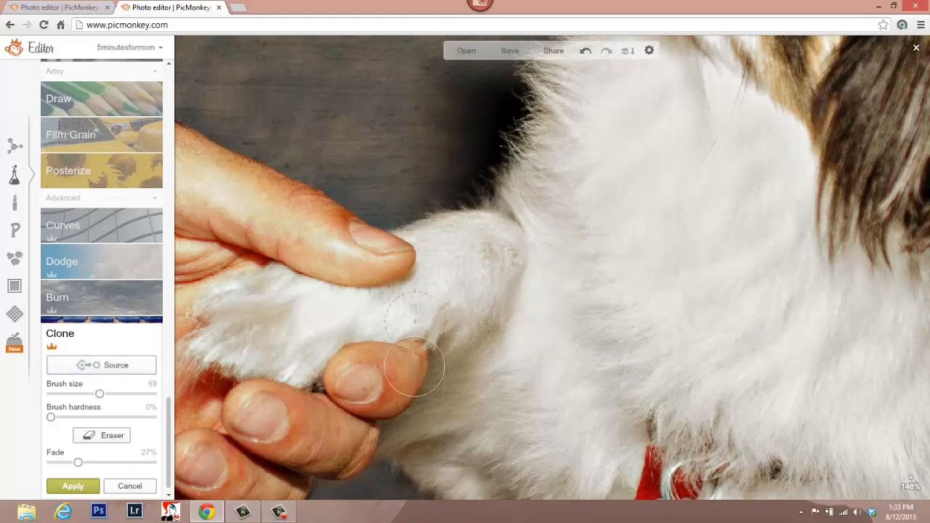
Reduce the clone brush size to 45 and then 26, try cloning foreleg fur onto the smooth paw area, and undo the last stroke.
click(117, 365)
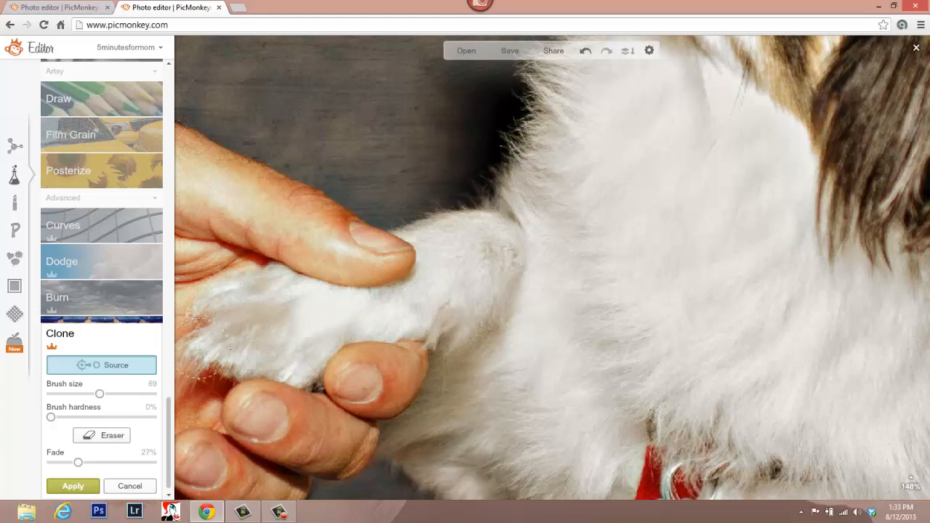
drag(99, 393, 87, 392)
click(427, 291)
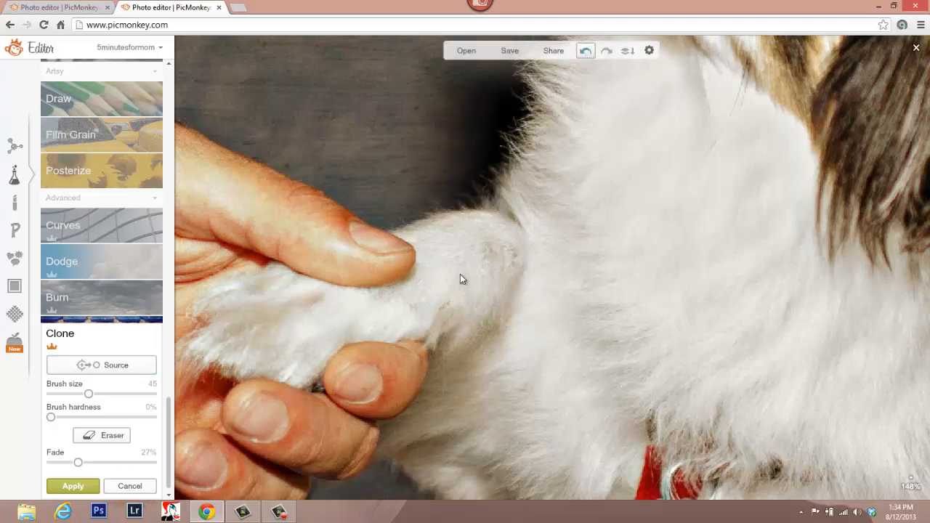
drag(88, 393, 78, 393)
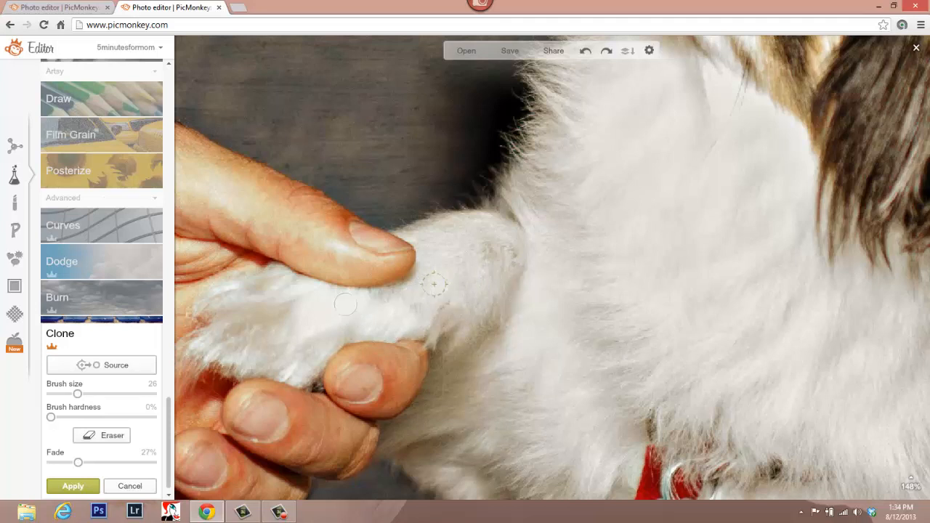
click(346, 304)
click(584, 52)
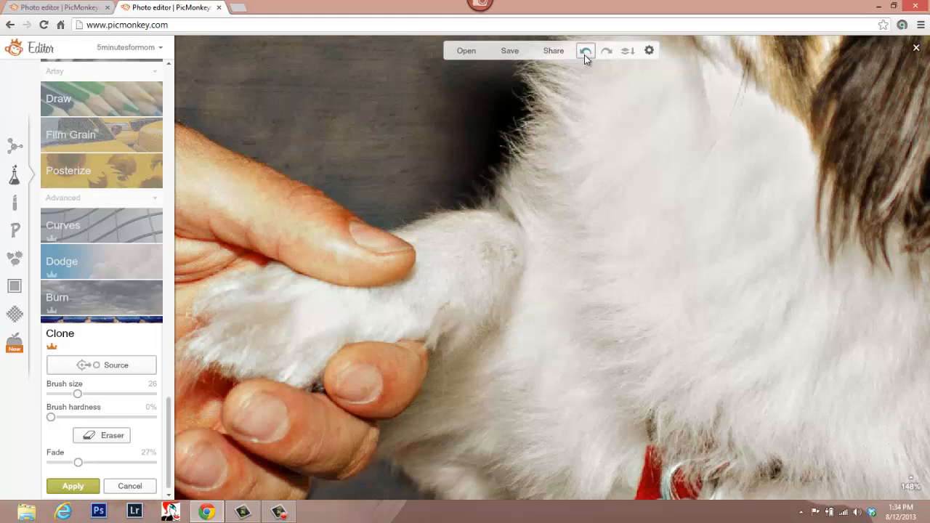
Sample fur from the middle of the dog's foreleg, clone it onto the paw, and undo the stray brown dab.
click(88, 369)
click(466, 268)
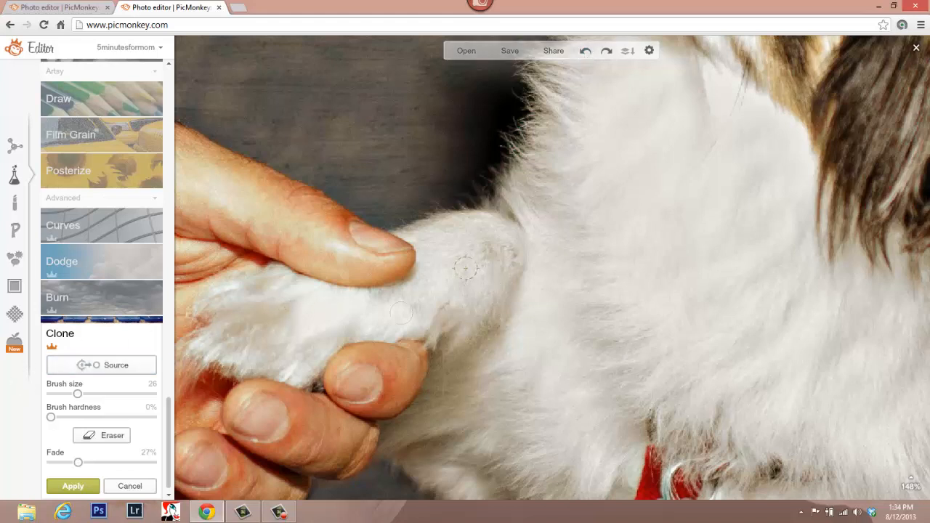
mouse_move(393, 310)
mouse_down()
mouse_move(374, 314)
mouse_move(406, 322)
mouse_move(398, 314)
mouse_up()
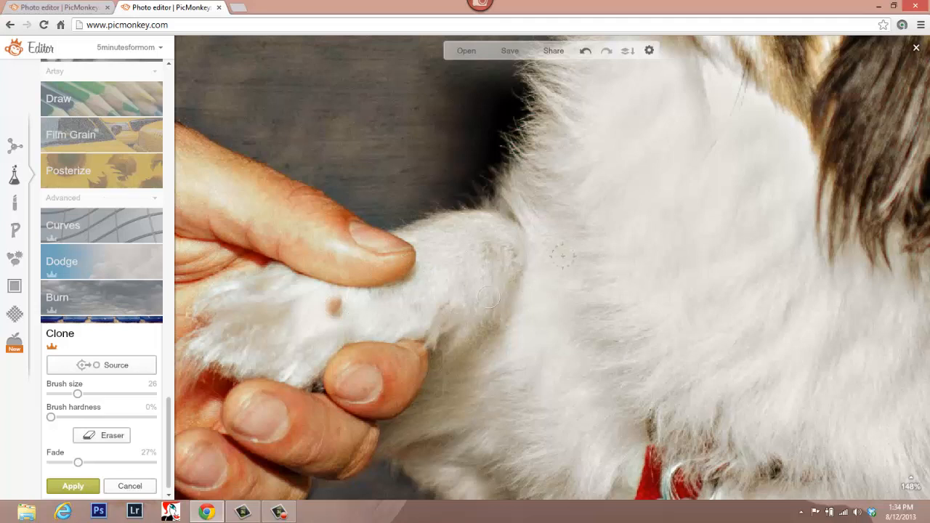
click(585, 51)
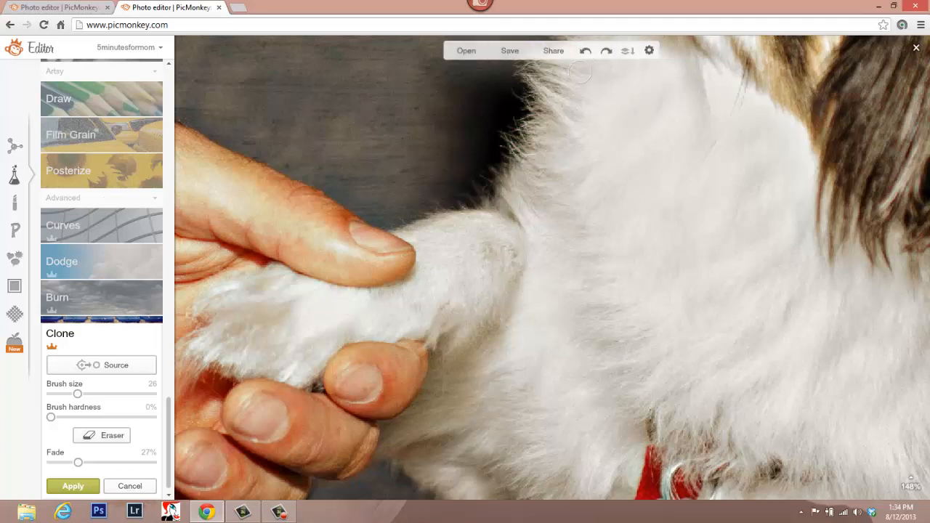
Clone fur from two more foreleg sources over the remaining smooth areas of the paw.
click(139, 366)
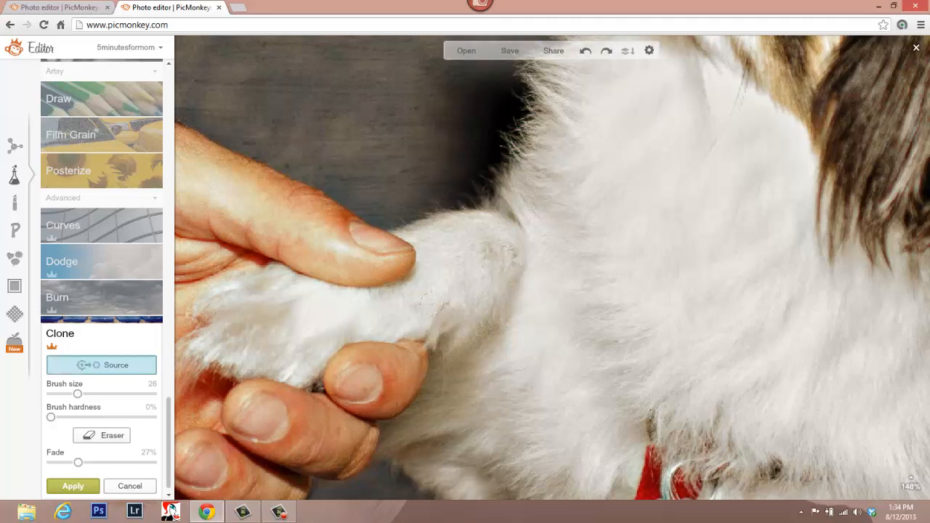
click(463, 245)
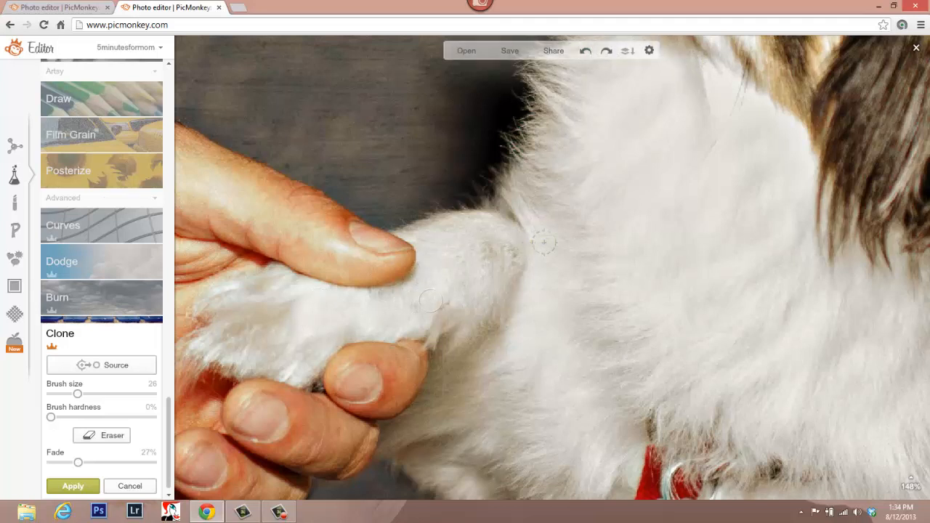
click(145, 365)
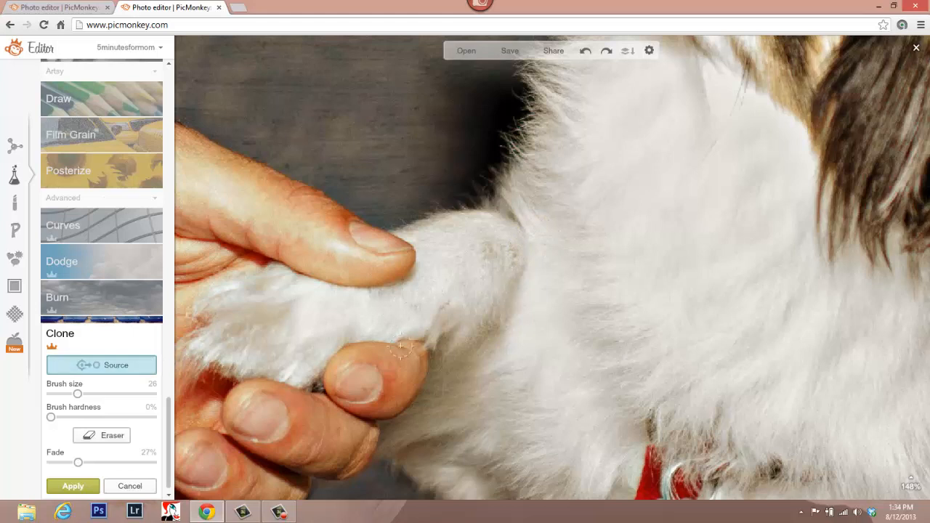
click(458, 267)
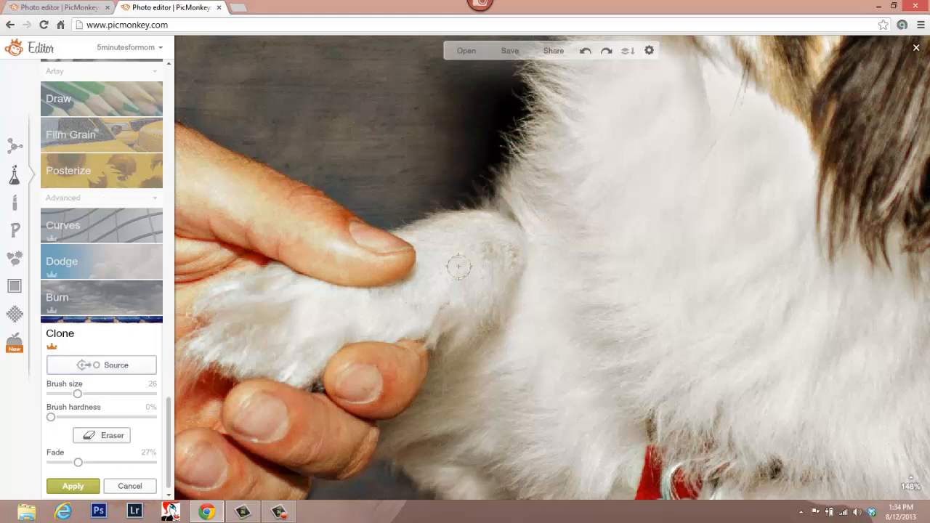
drag(317, 303, 303, 335)
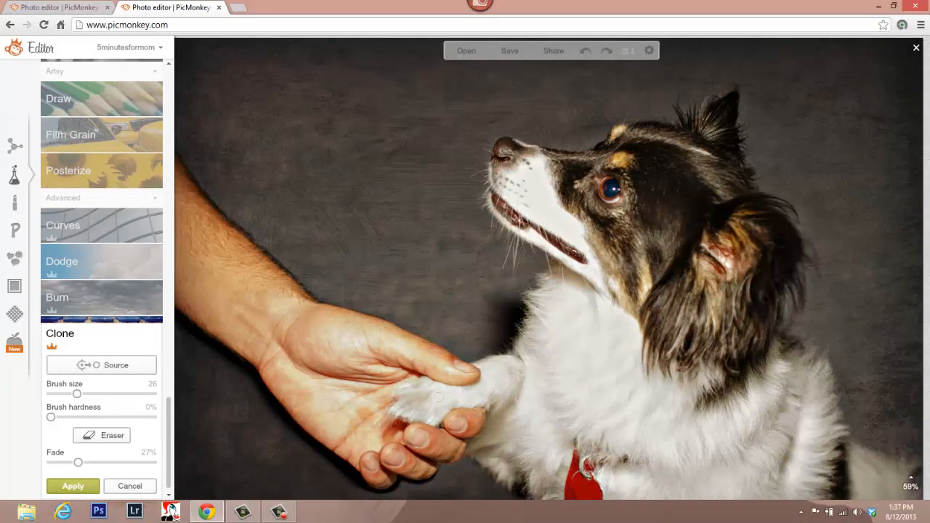
Sample fur just below the corner of the dog's mouth and clone it onto the smooth white cheek.
scroll(561, 214, up, 2)
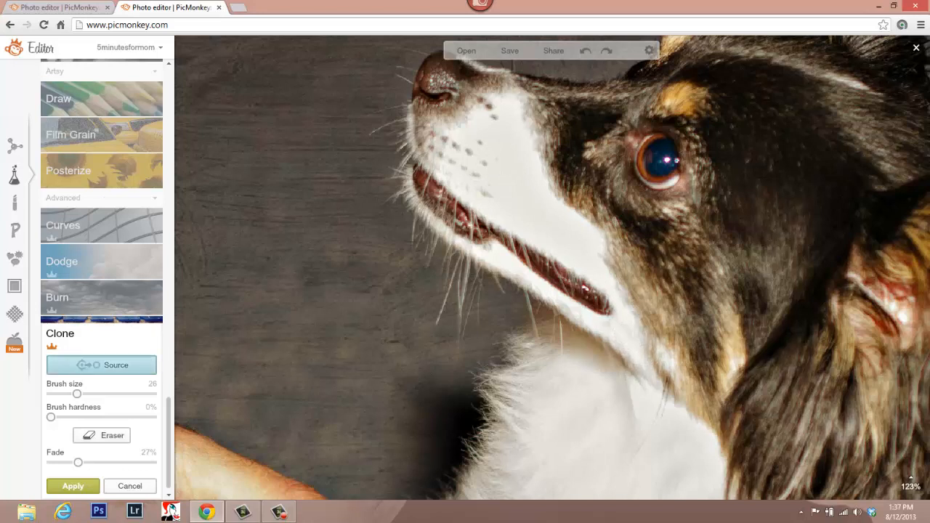
click(109, 364)
click(623, 331)
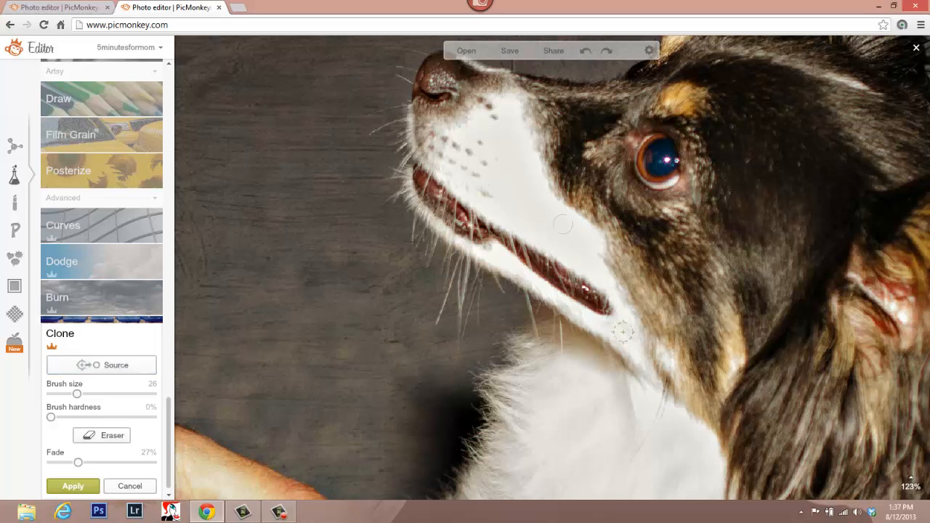
drag(562, 224, 576, 239)
Try cloning onto the cheek from two other sources around the corner of the mouth, and undo the last stroke.
click(102, 364)
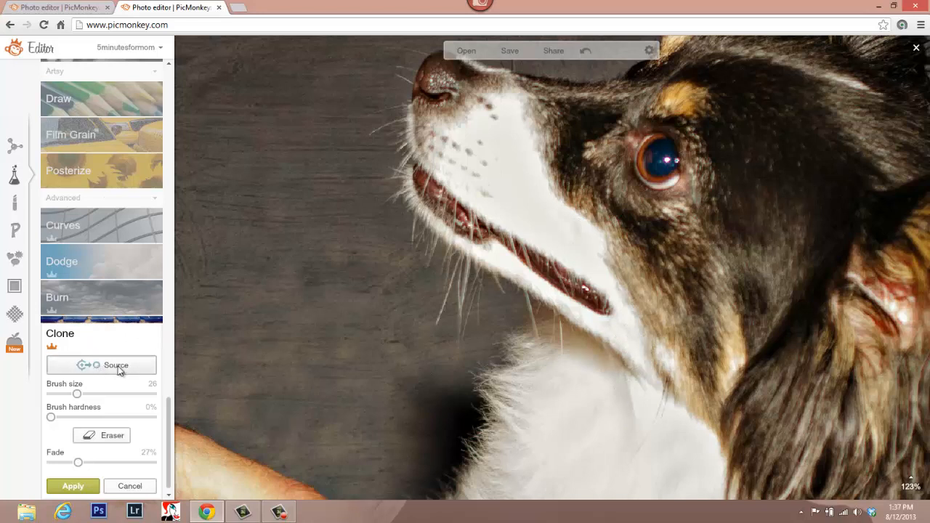
click(630, 318)
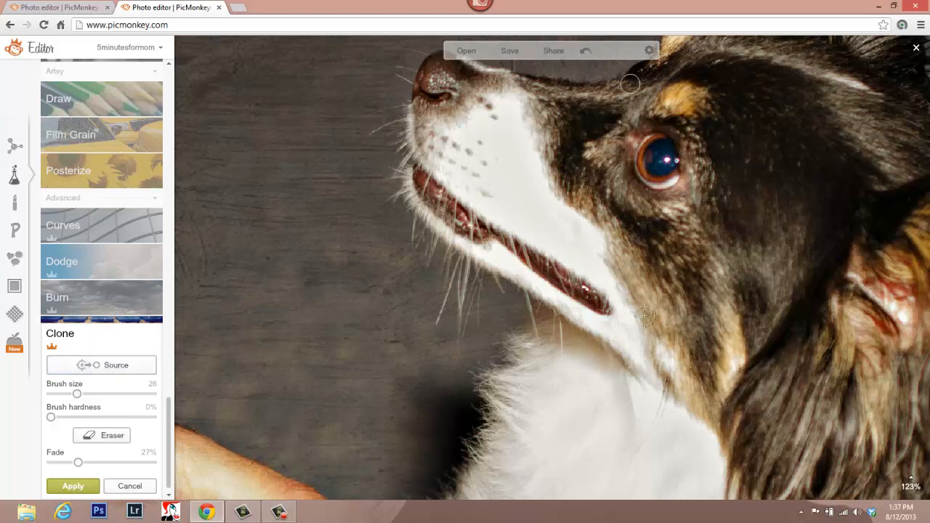
click(129, 364)
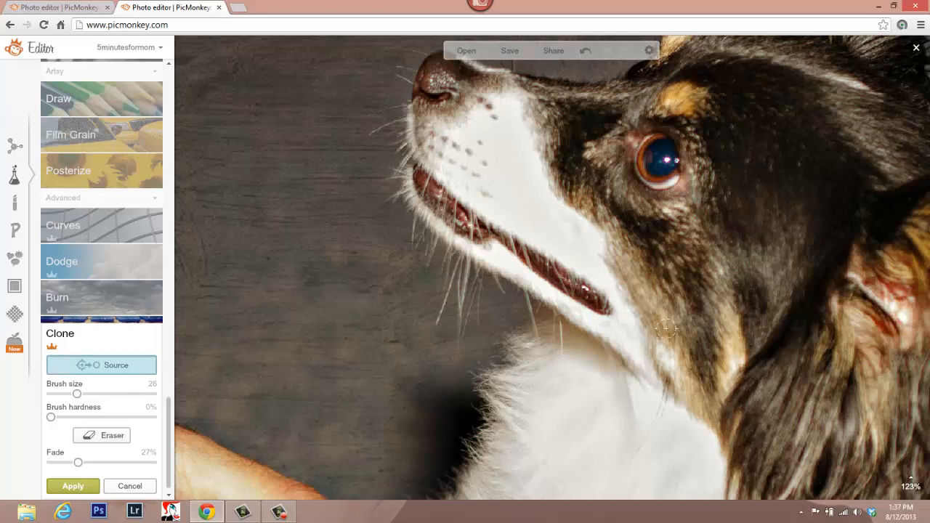
click(611, 331)
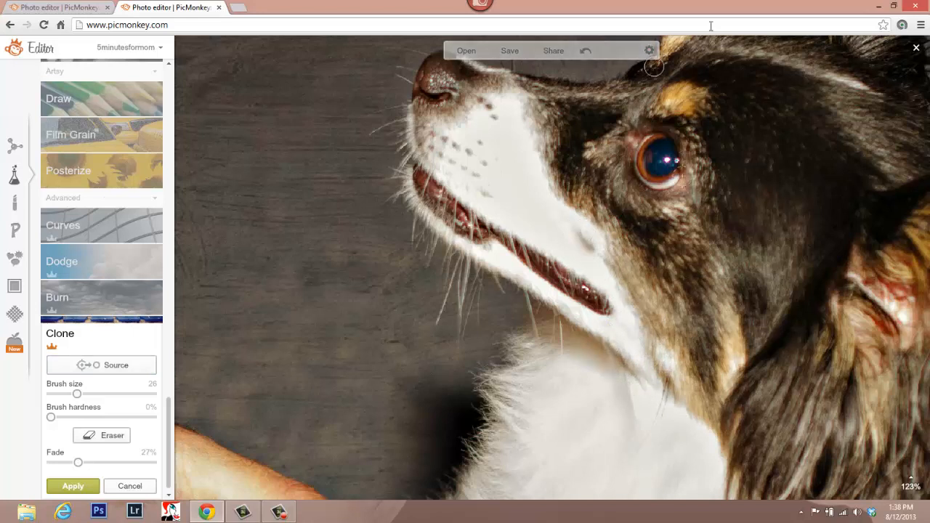
click(585, 52)
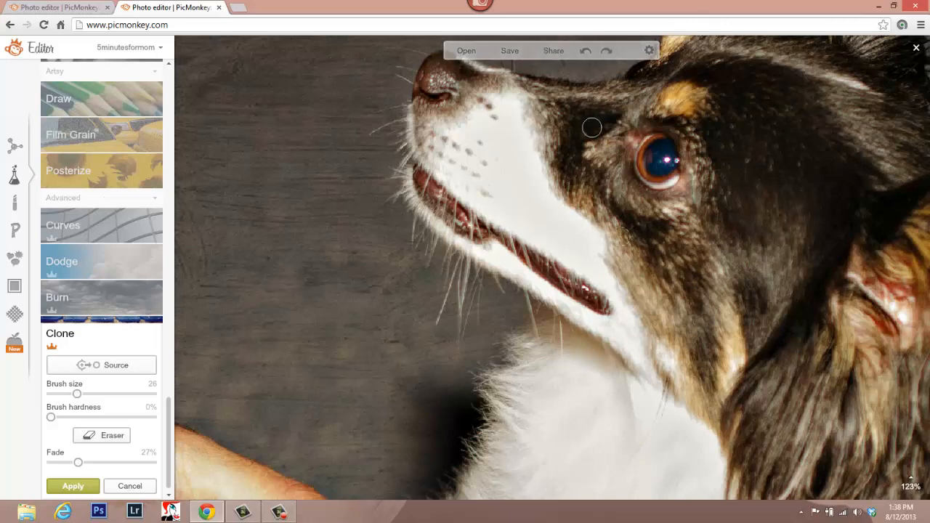
Apply the clone edits, and undo and redo them to compare the whole photo before and after.
scroll(664, 148, down, 3)
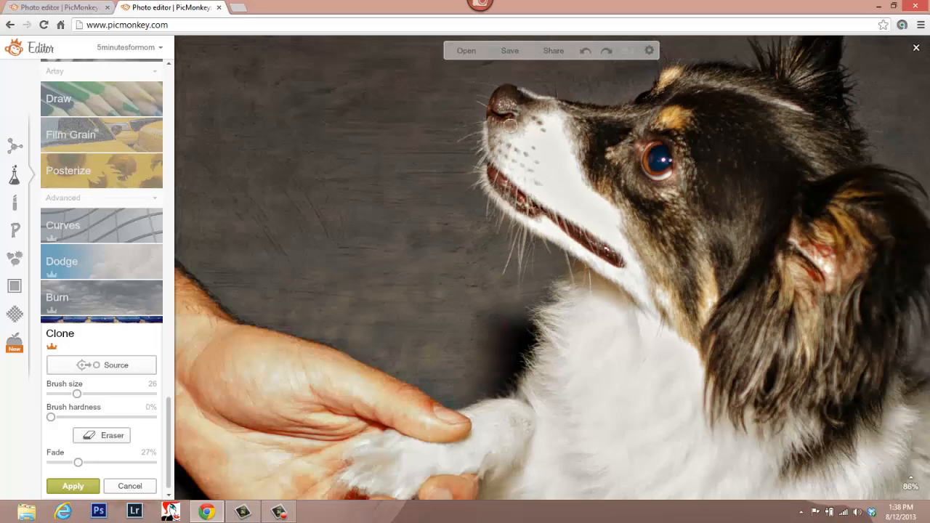
scroll(622, 250, down, 2)
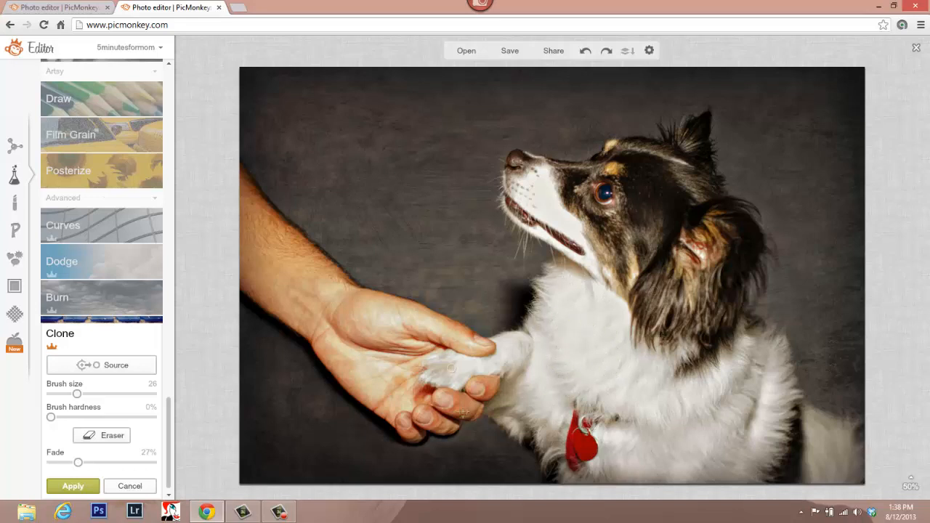
click(73, 486)
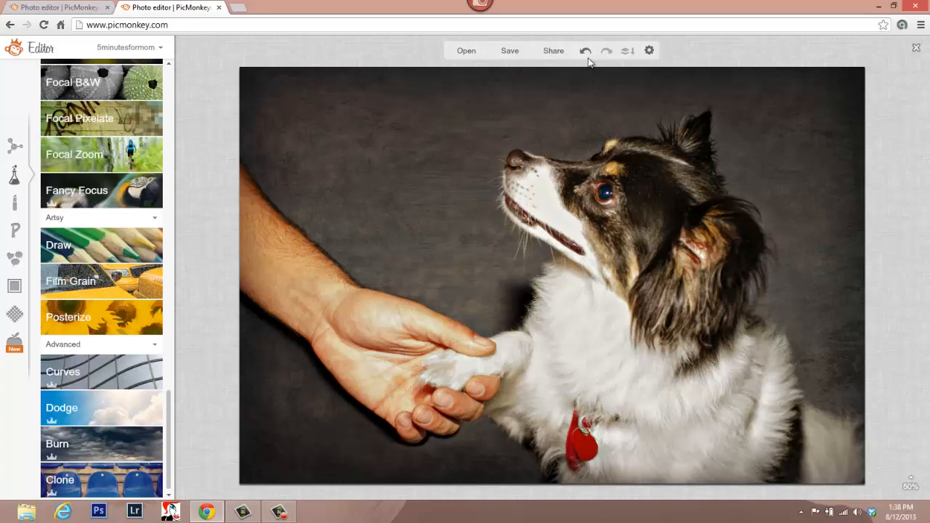
click(587, 54)
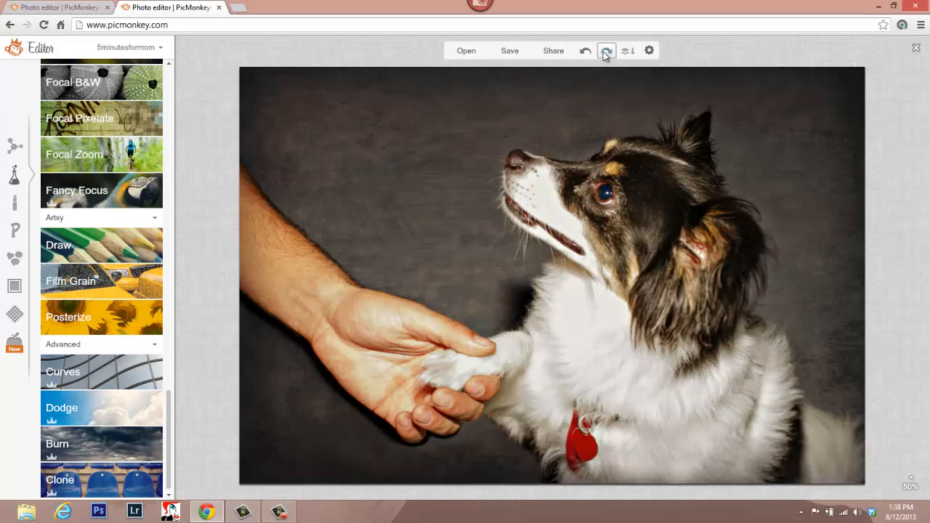
click(603, 53)
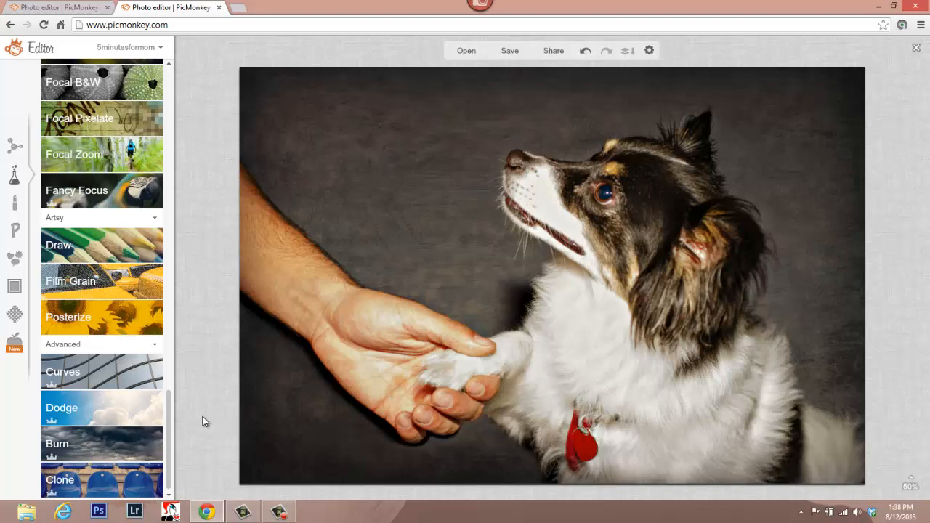
Try burning the Light tones on the dog's white muzzle with a 180 brush, and cancel the Burn effect.
click(146, 440)
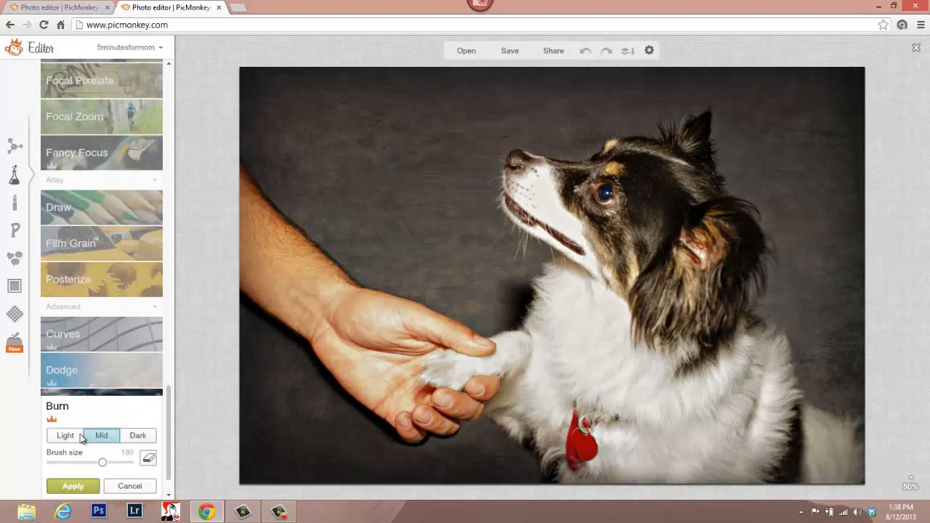
click(76, 435)
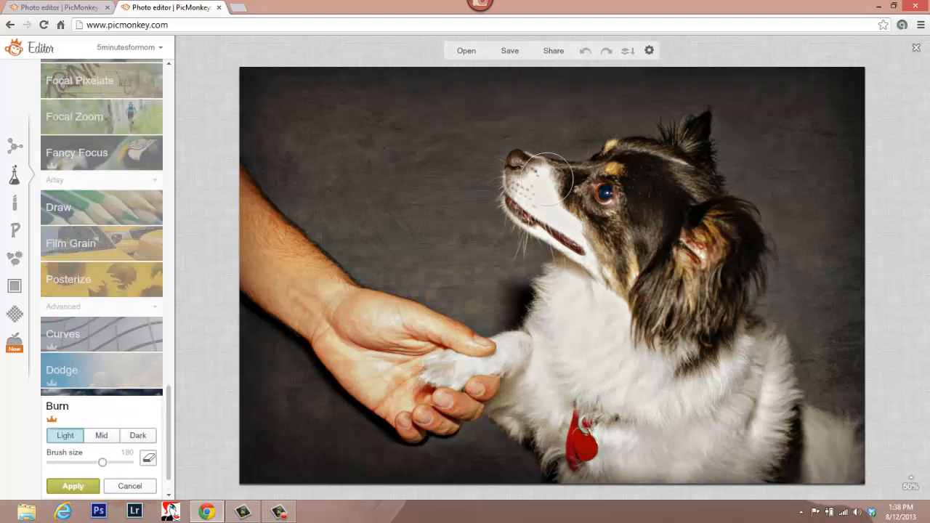
scroll(565, 231, up, 1)
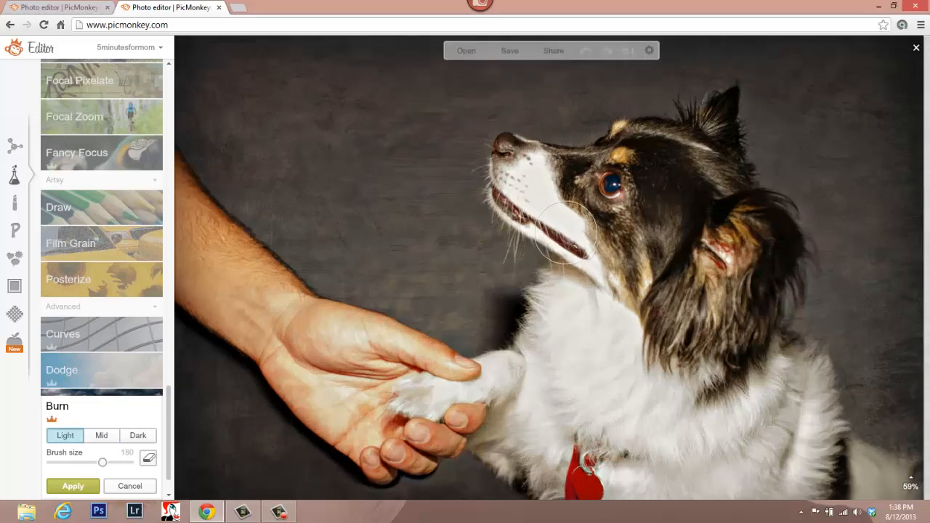
scroll(565, 231, up, 3)
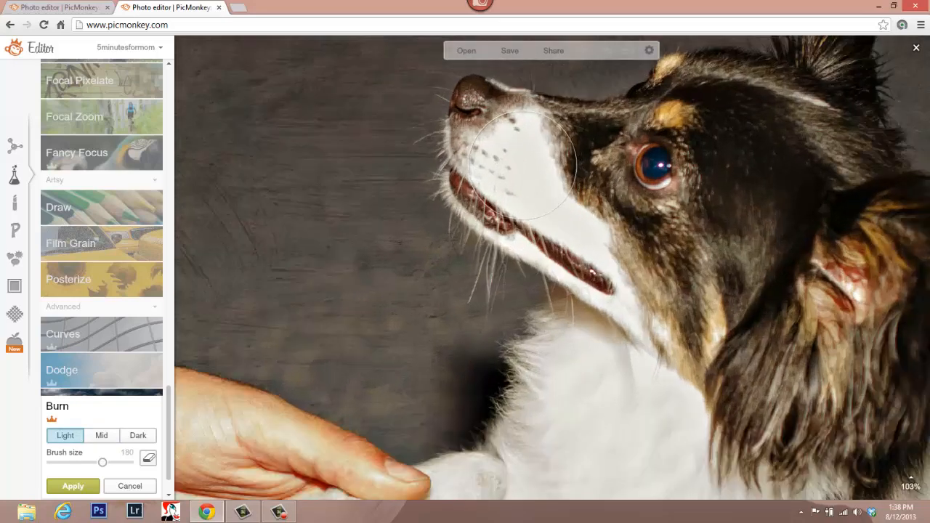
scroll(522, 165, up, 1)
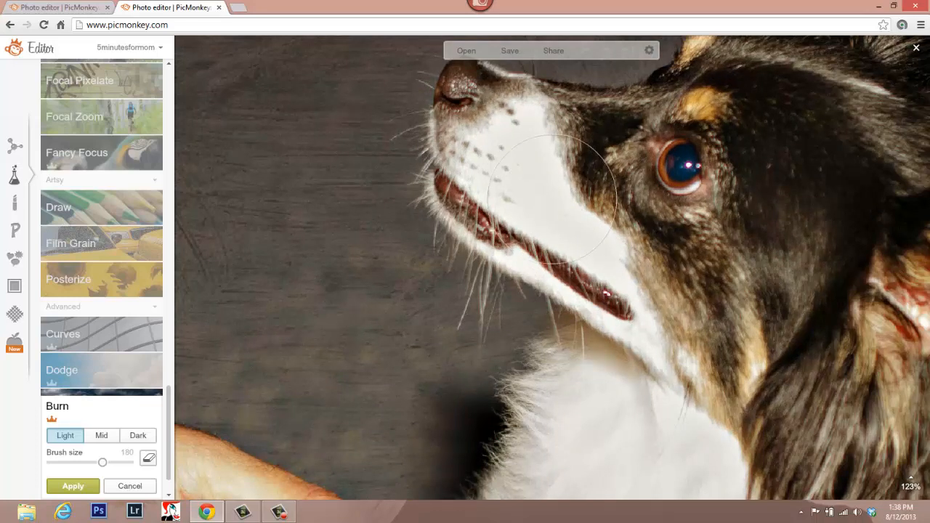
click(527, 156)
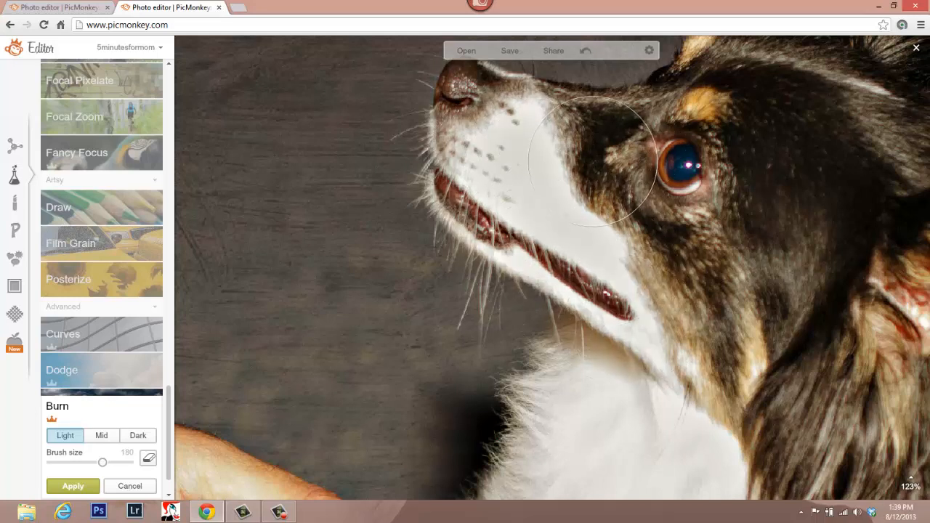
scroll(593, 161, down, 5)
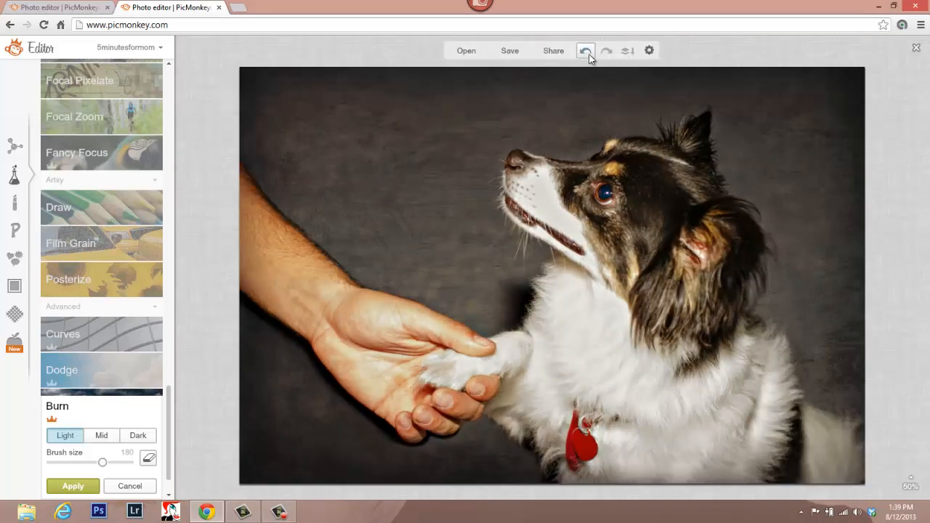
click(130, 485)
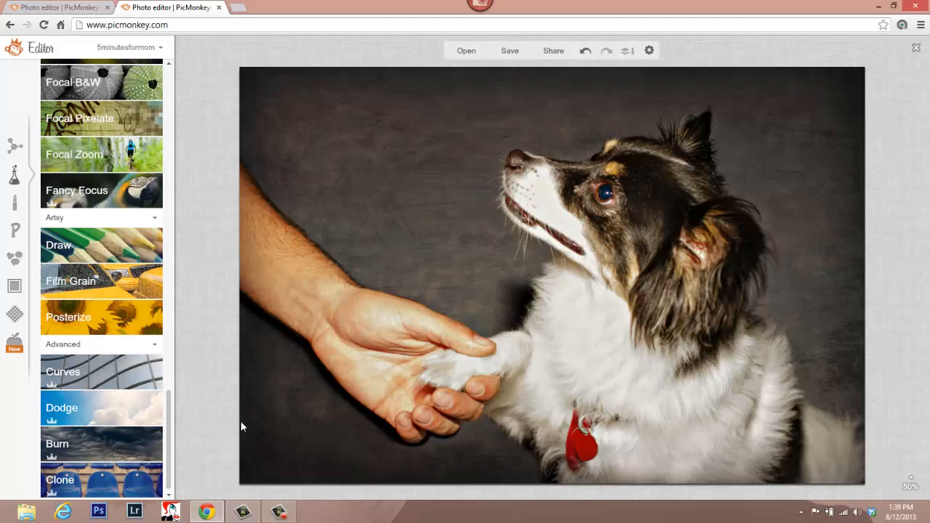
Burn the Light tones from the human hand across to the dog's chest with a 396 brush, and apply the effect.
click(67, 439)
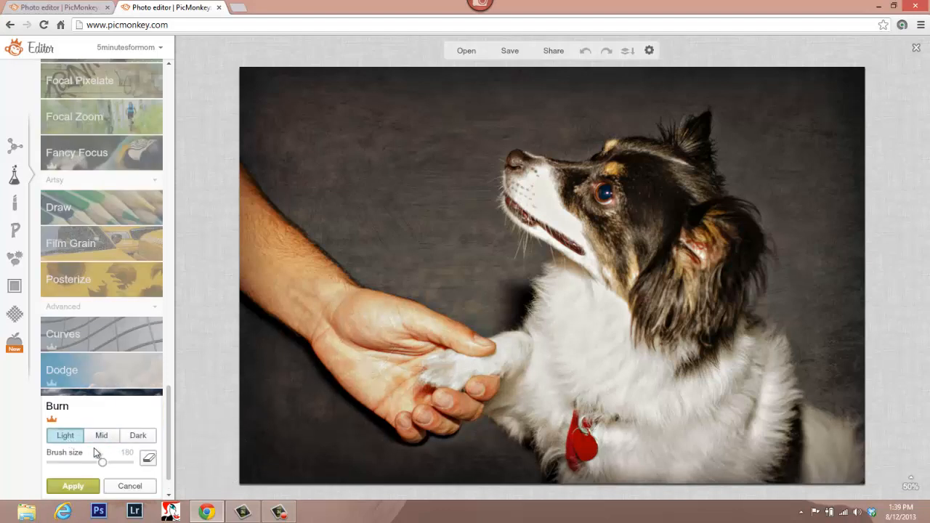
drag(103, 462, 123, 462)
mouse_move(378, 355)
mouse_down()
mouse_move(468, 426)
mouse_move(444, 350)
mouse_move(402, 324)
mouse_move(453, 443)
mouse_move(381, 383)
mouse_move(332, 306)
mouse_move(302, 295)
mouse_move(398, 328)
mouse_move(564, 435)
mouse_up()
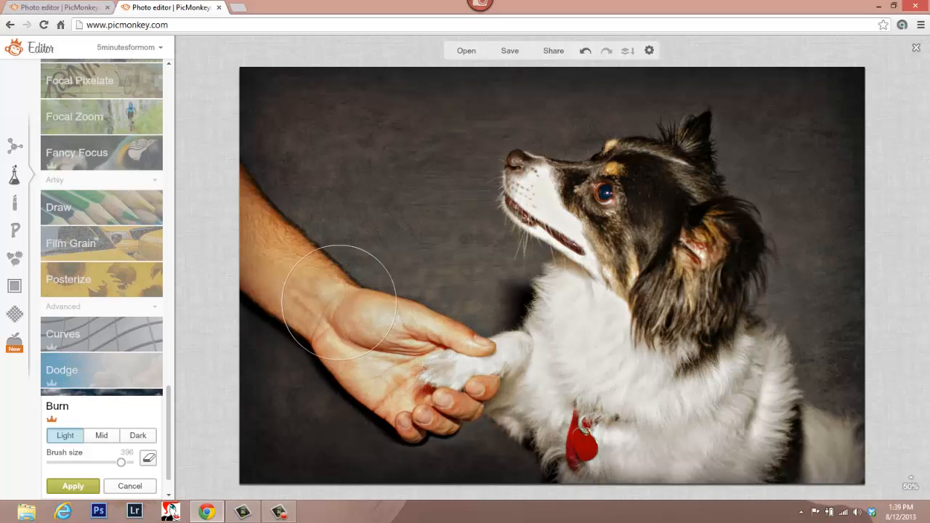
click(86, 485)
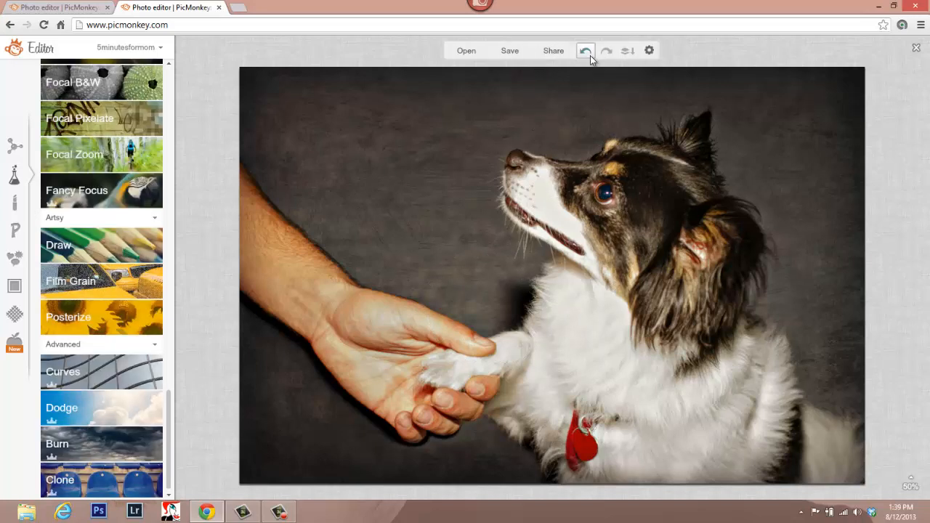
Undo and redo the burn repeatedly to compare the whole photo with and without it, ending on an undo.
click(590, 56)
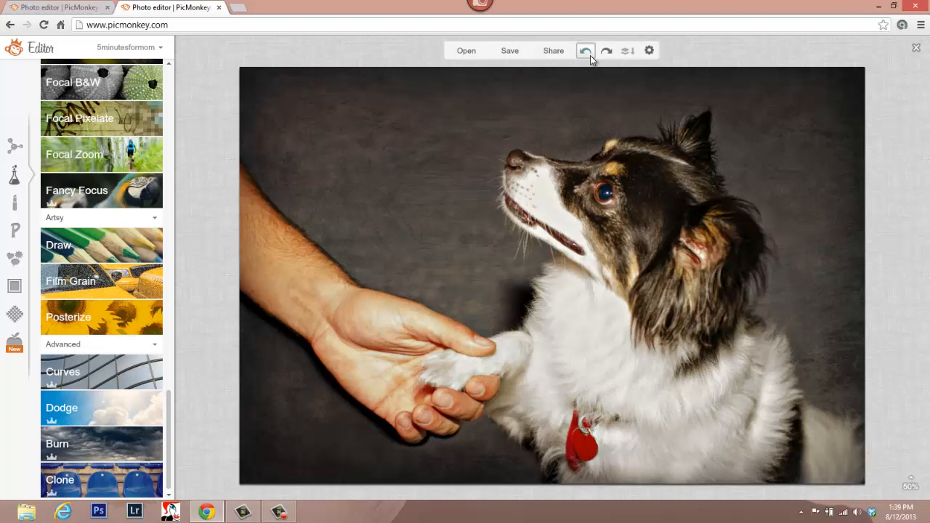
click(590, 55)
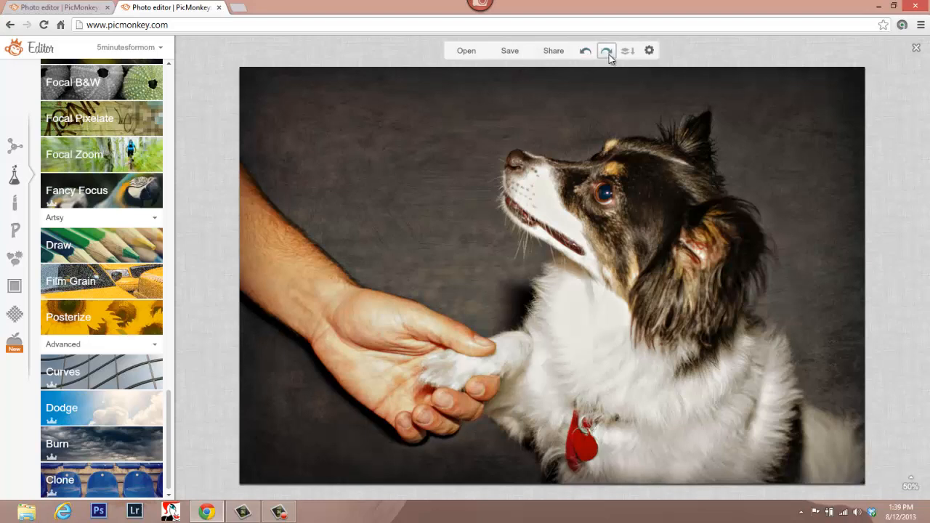
click(608, 53)
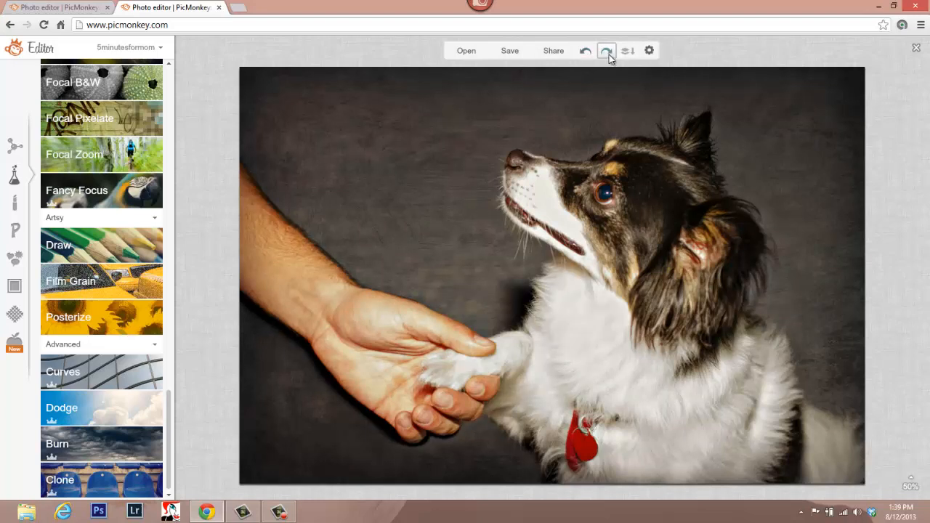
click(607, 53)
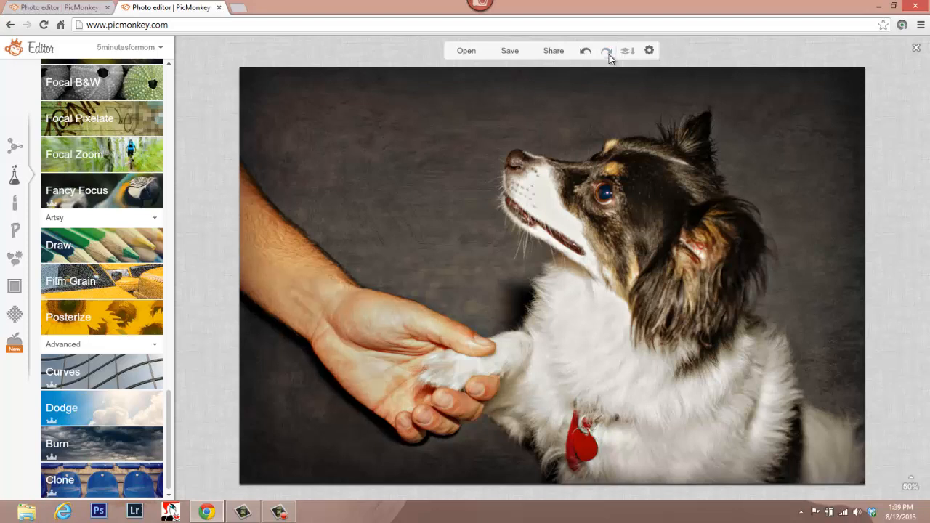
click(586, 52)
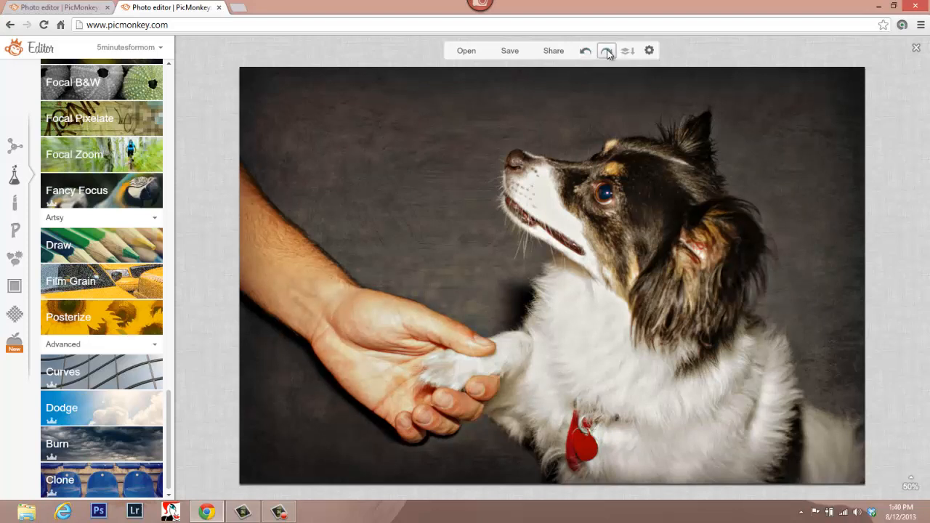
click(606, 52)
click(588, 52)
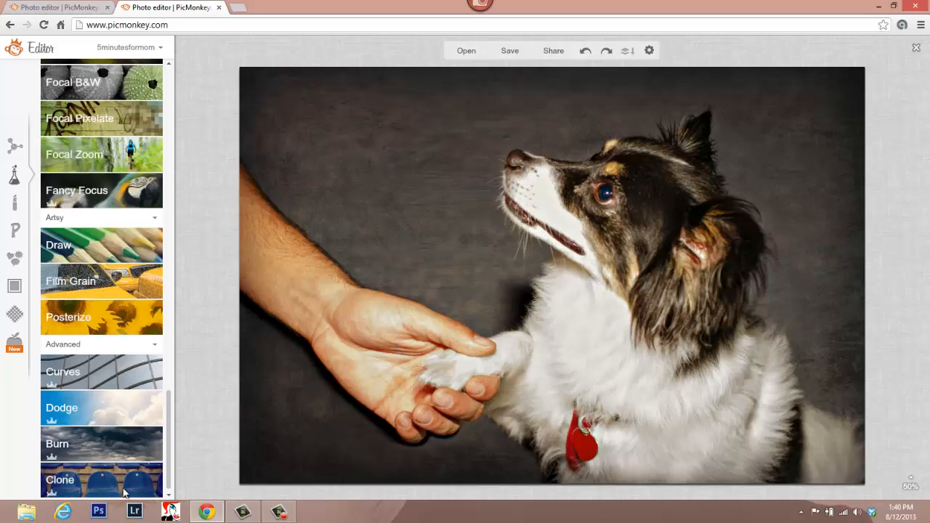
Try the Exposure +1 preset in Curves with its midtones pulled down, and return to the Default preset.
click(135, 378)
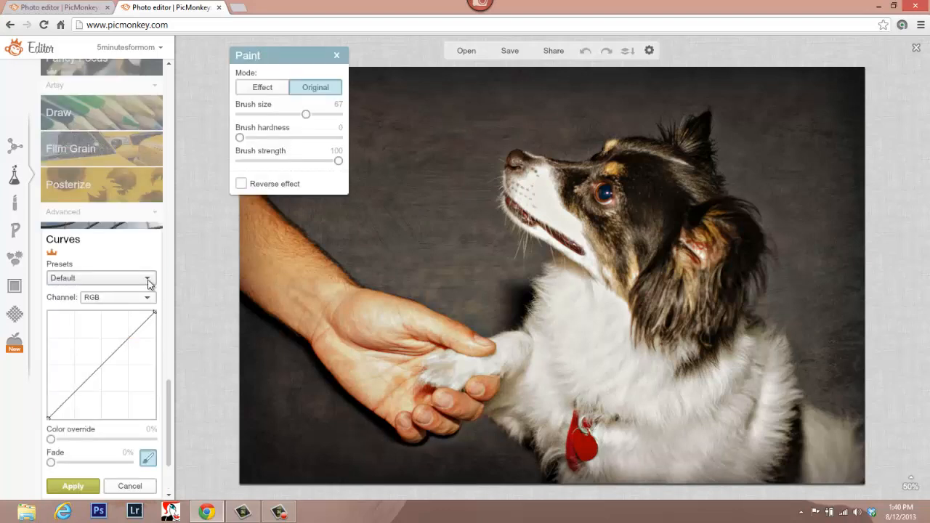
click(148, 279)
drag(155, 303, 156, 366)
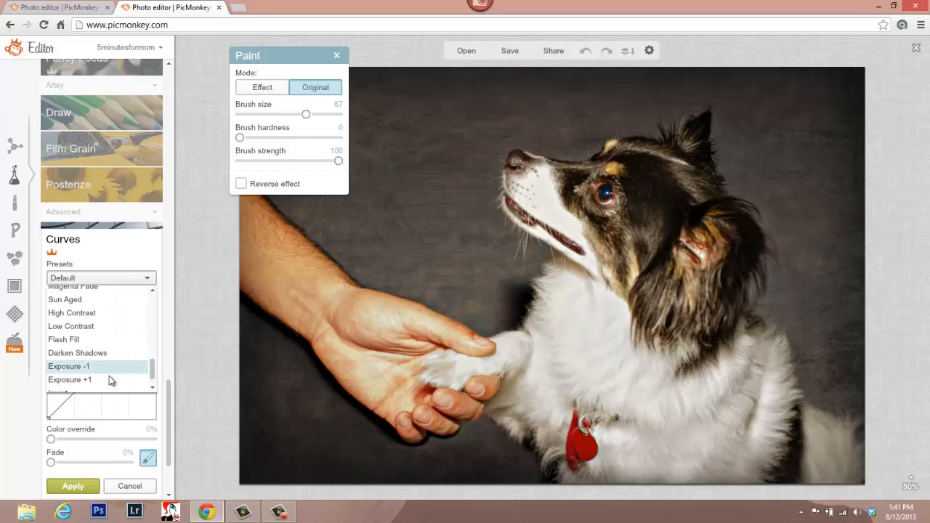
click(140, 382)
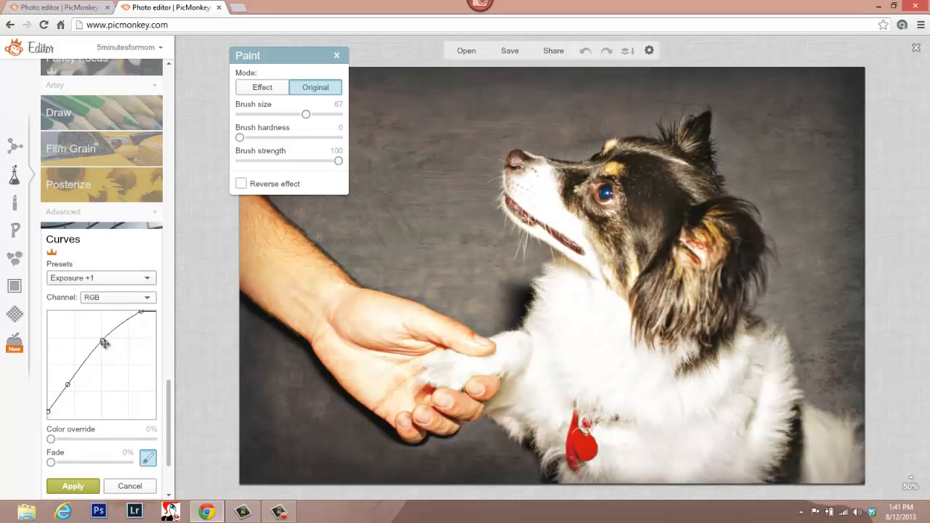
drag(106, 343, 77, 380)
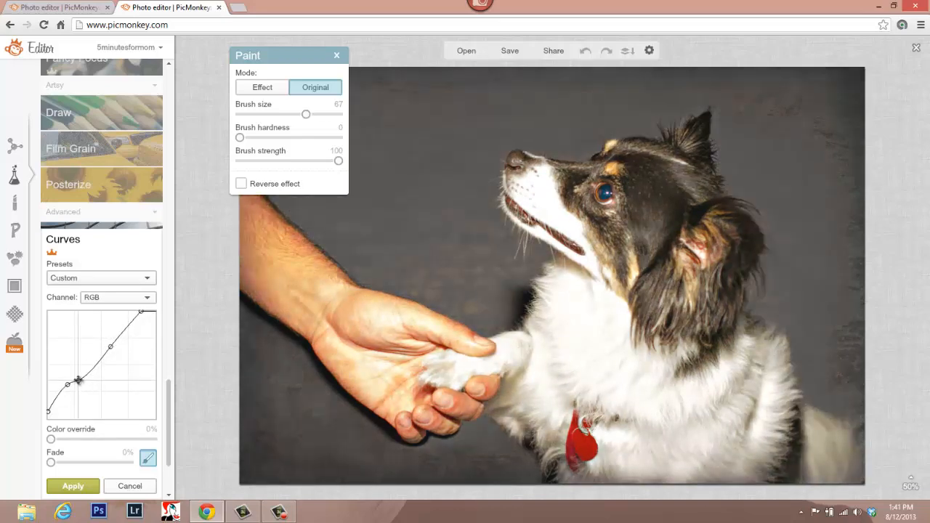
click(147, 279)
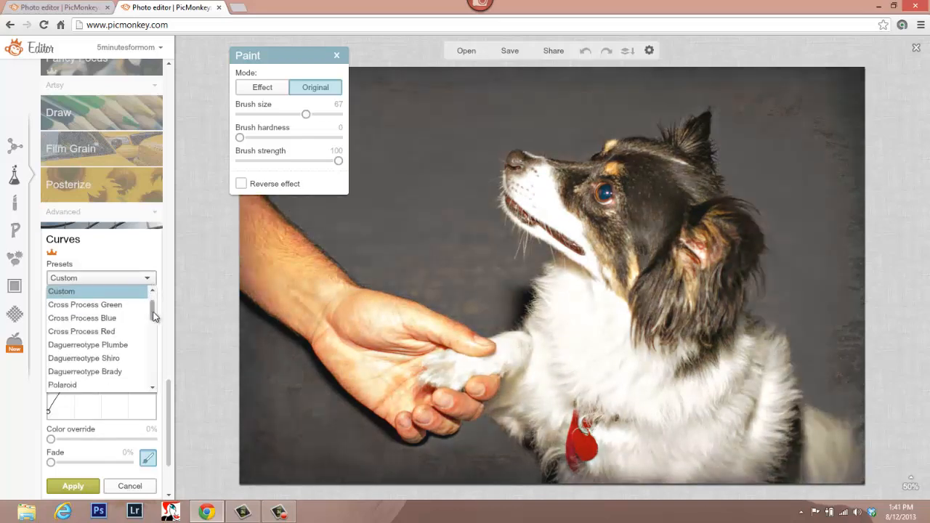
click(107, 292)
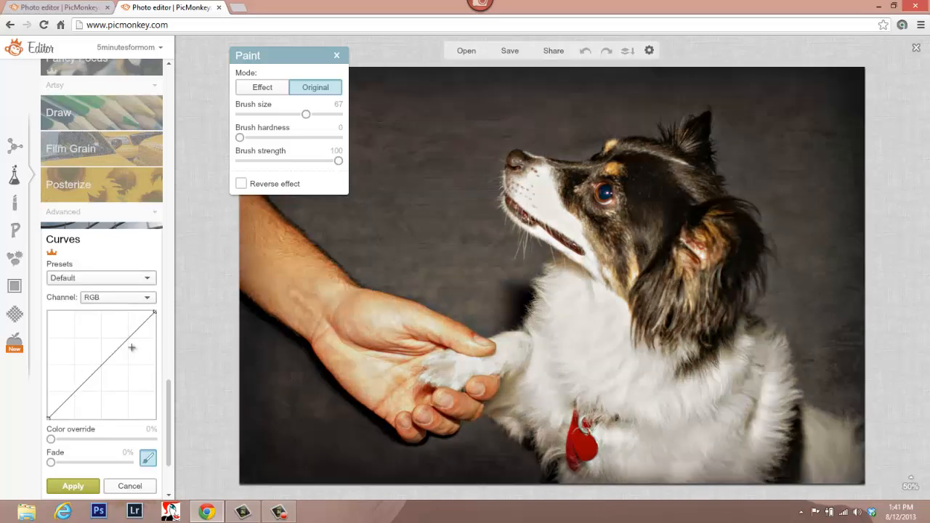
Try a custom RGB curve with several points raising the shadows and midtones, and reset it to the Default preset.
click(84, 381)
drag(85, 384, 82, 376)
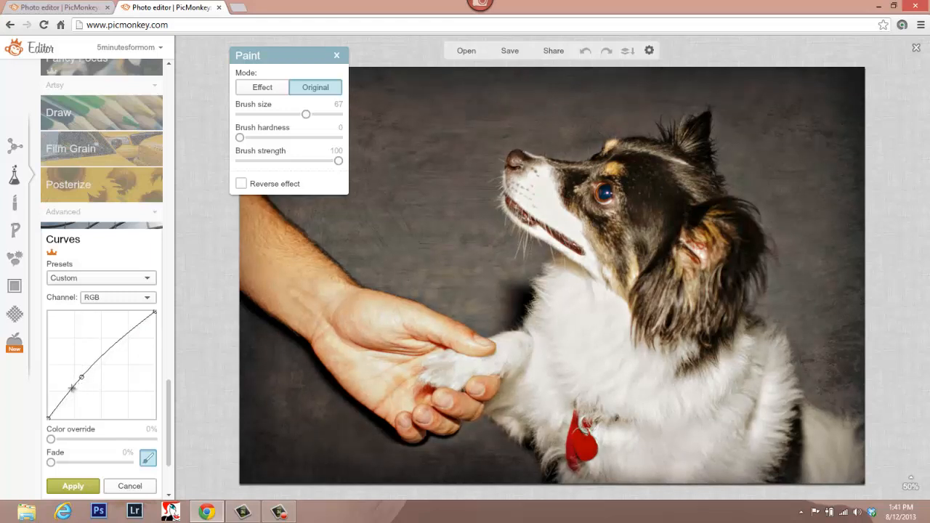
click(107, 351)
drag(109, 355, 112, 354)
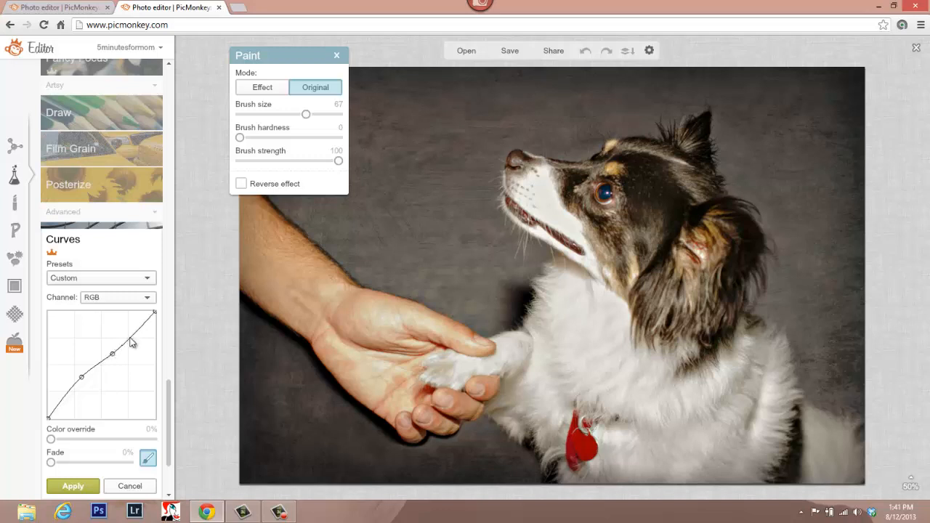
drag(128, 340, 130, 343)
drag(67, 393, 70, 389)
drag(83, 382, 106, 348)
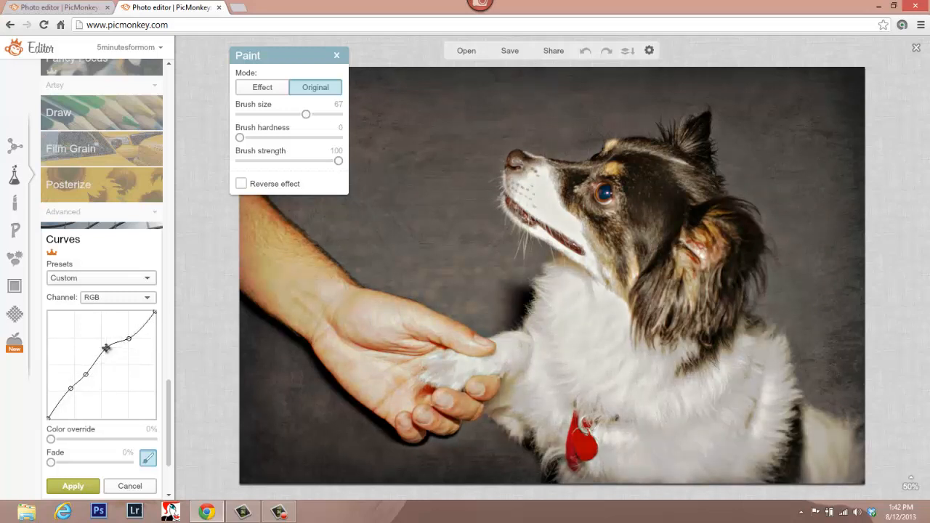
click(145, 279)
scroll(151, 310, up, 1)
click(140, 292)
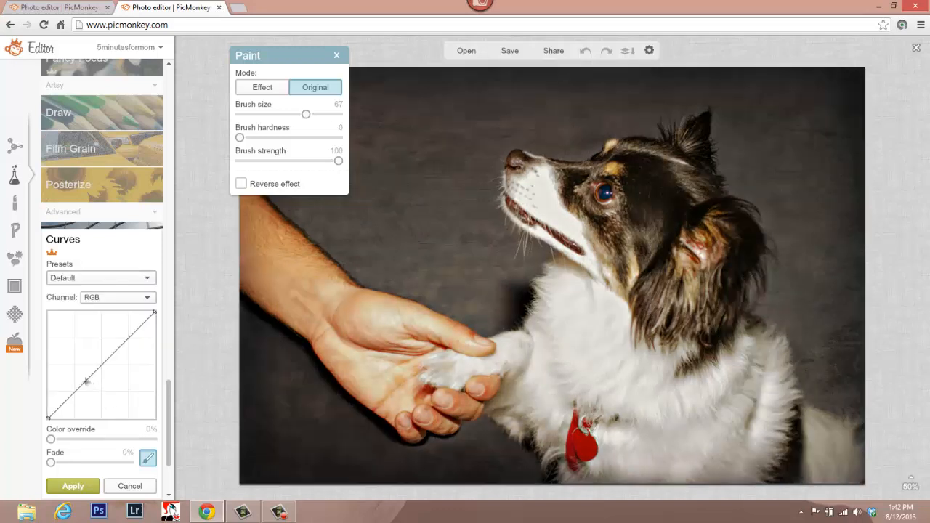
Shape a custom RGB curve that lifts the shadows and holds the upper tones near the diagonal with two points.
drag(85, 385, 84, 378)
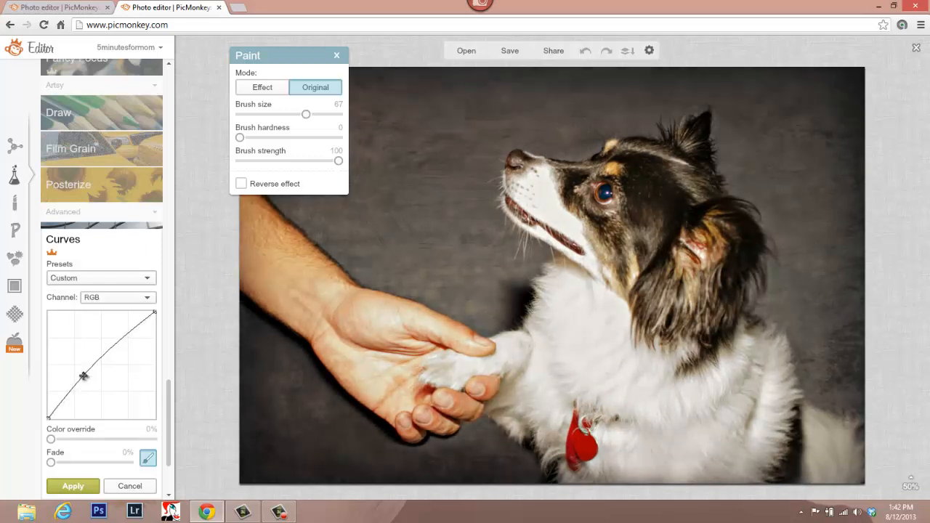
drag(83, 375, 81, 379)
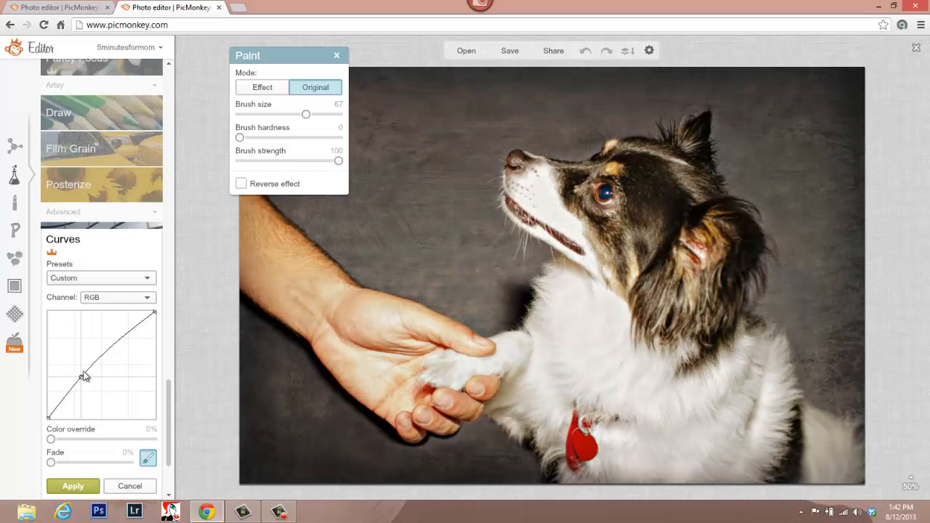
click(113, 347)
drag(114, 350, 119, 349)
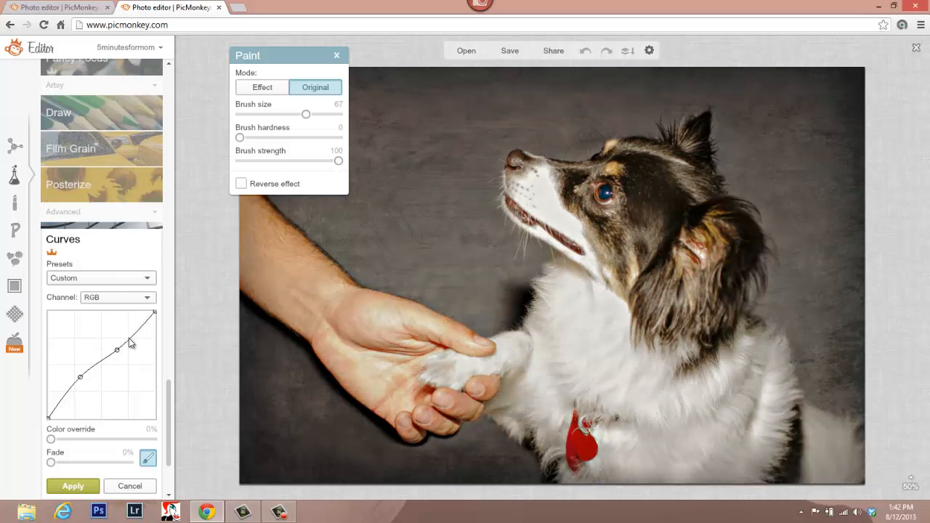
drag(129, 340, 130, 339)
Set the Curves fade to 49%, lower the shadow point slightly, and apply the curve, redoing it after a before-and-after comparison.
drag(53, 461, 94, 465)
drag(80, 378, 81, 383)
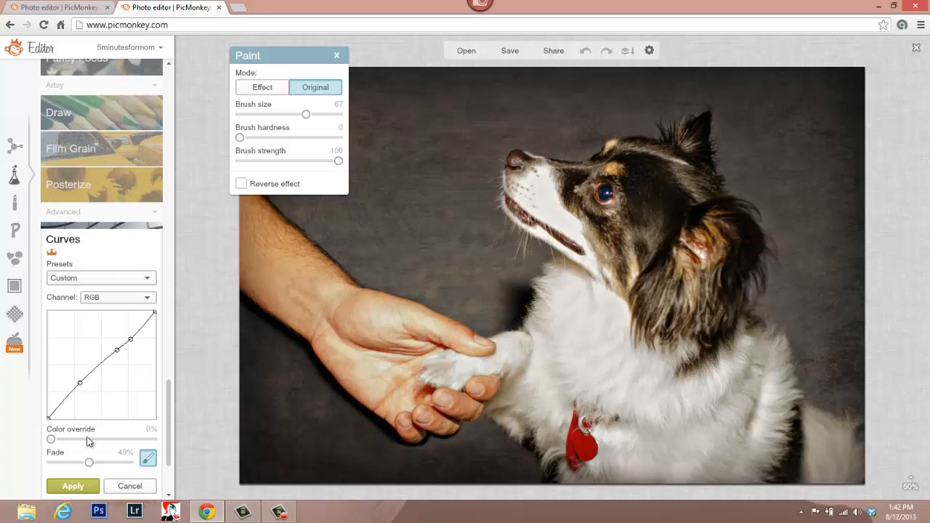
click(80, 486)
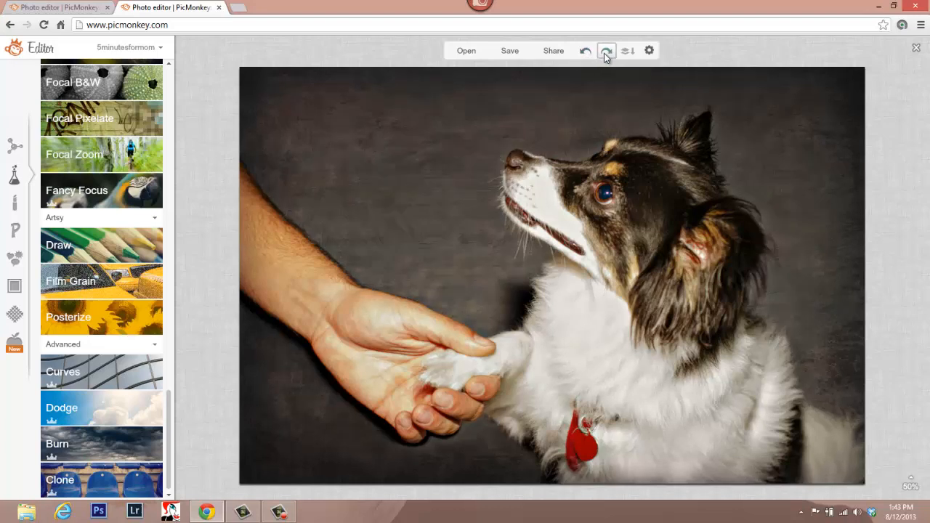
click(605, 52)
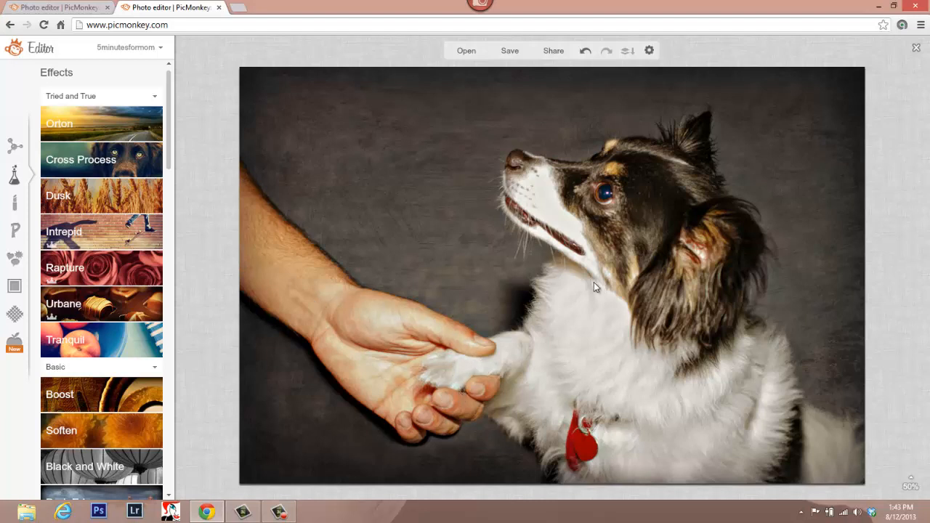
Try the Red-eye Remover touch-up in Human mode over the dog's pupil.
click(16, 203)
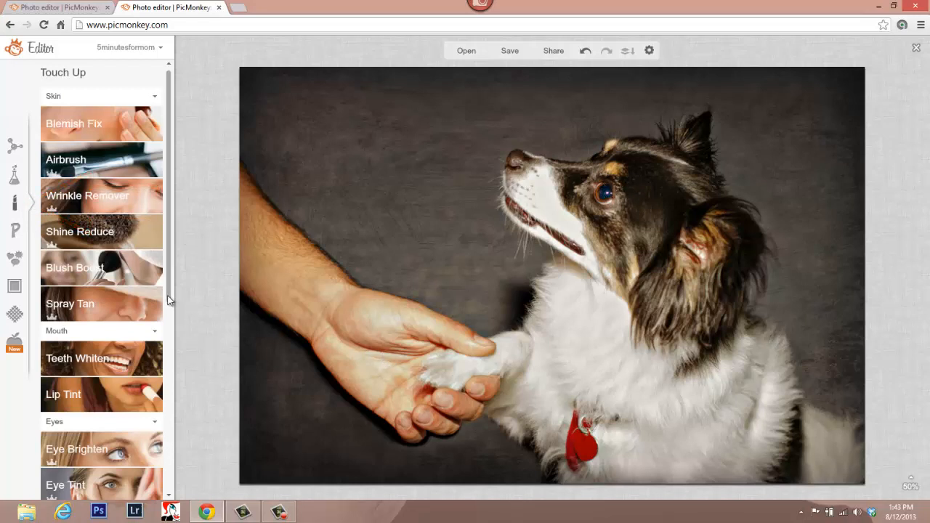
drag(174, 294, 183, 486)
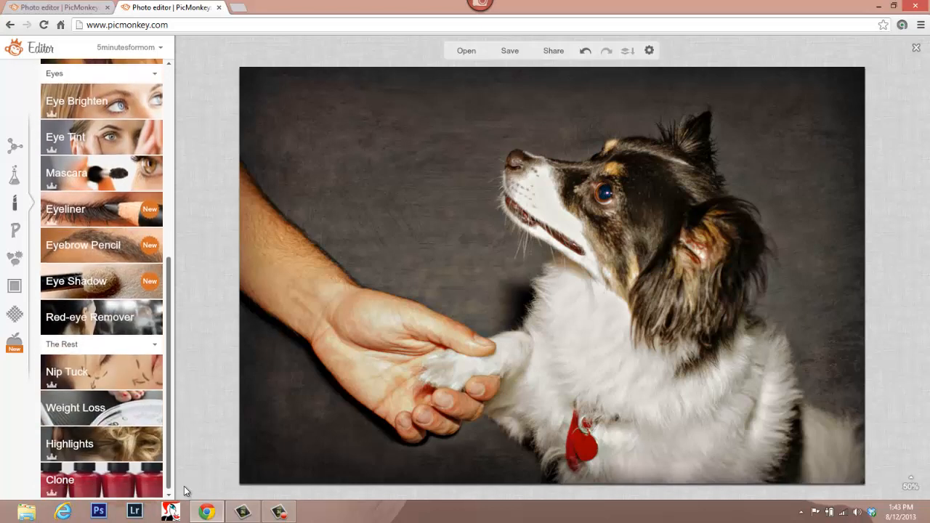
click(144, 334)
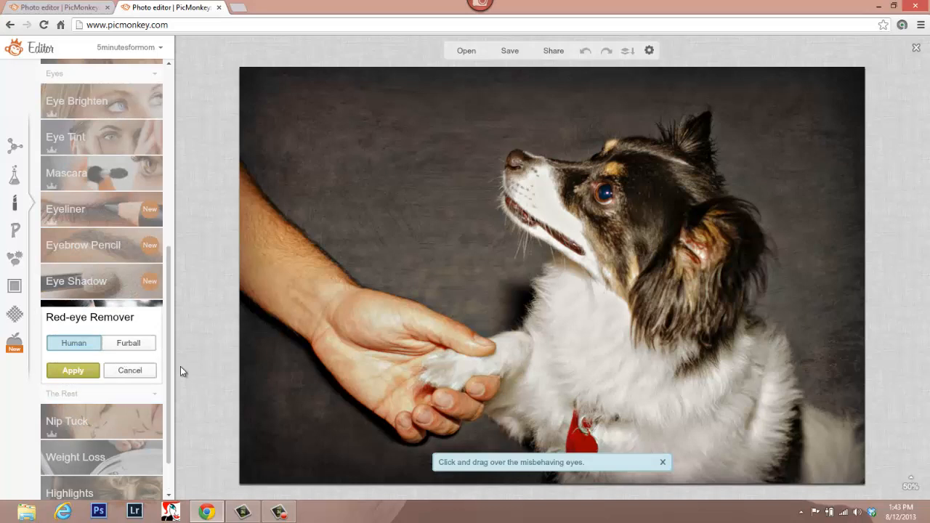
scroll(595, 234, up, 7)
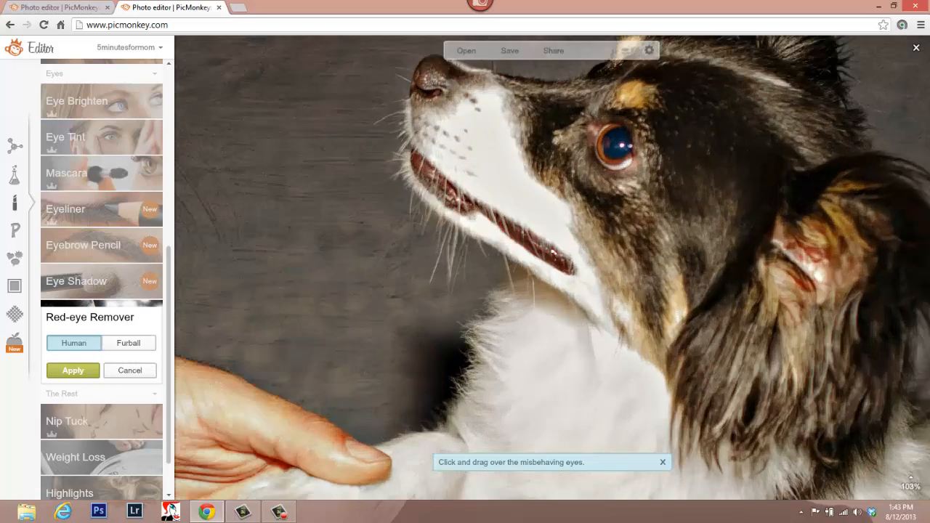
scroll(596, 205, down, 1)
scroll(639, 109, up, 2)
scroll(661, 116, up, 1)
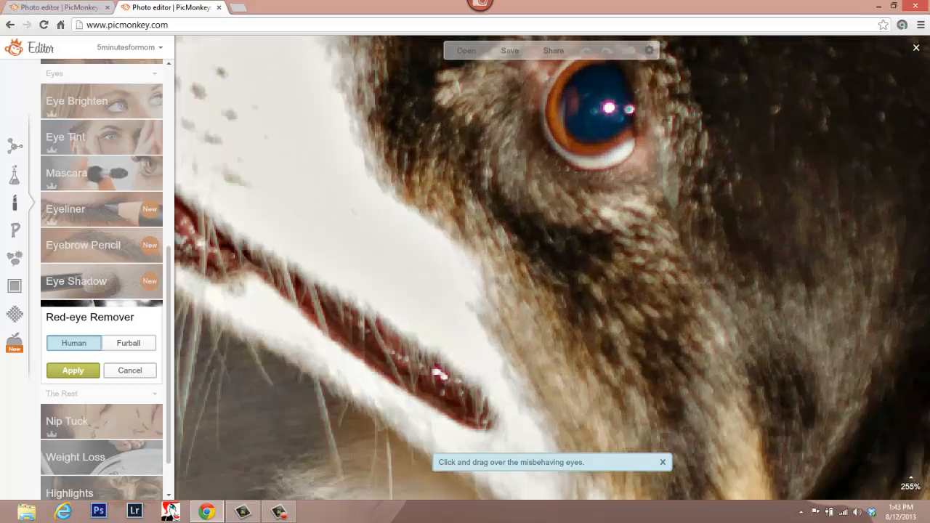
scroll(666, 125, down, 1)
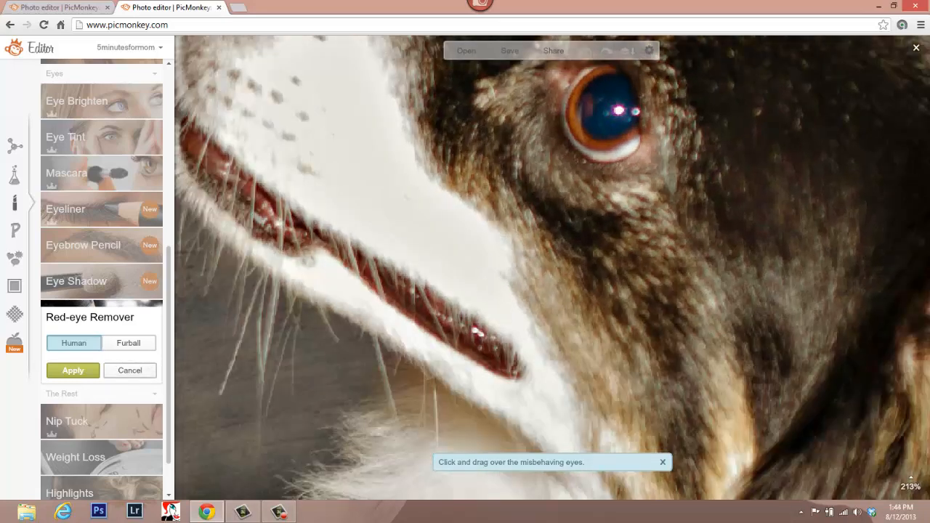
drag(596, 89, 652, 137)
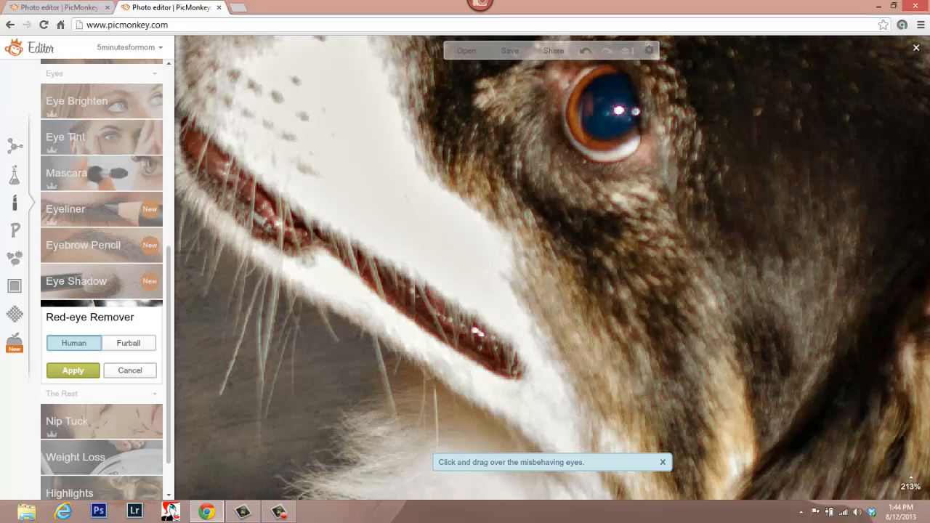
Try the Furball red-eye correction over the dog's pupil and cancel the Red-eye Remover.
click(139, 345)
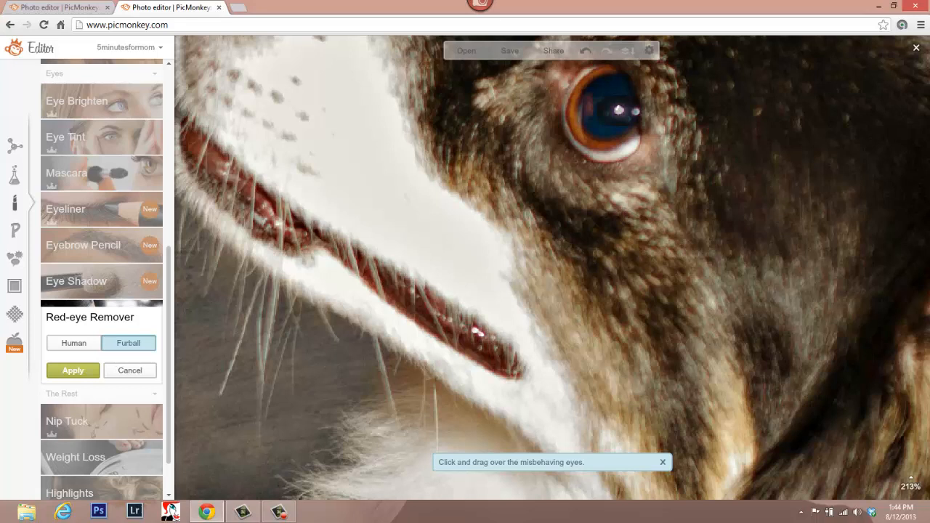
drag(587, 81, 647, 145)
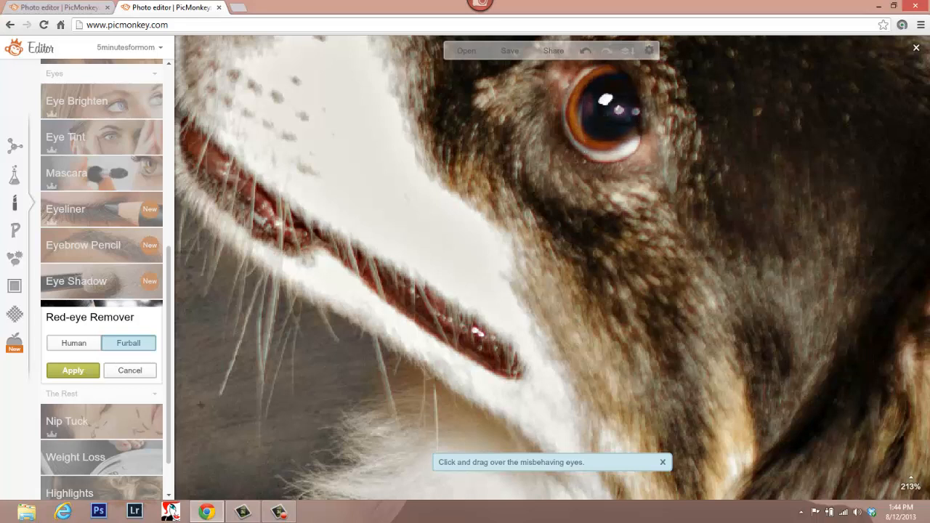
click(128, 371)
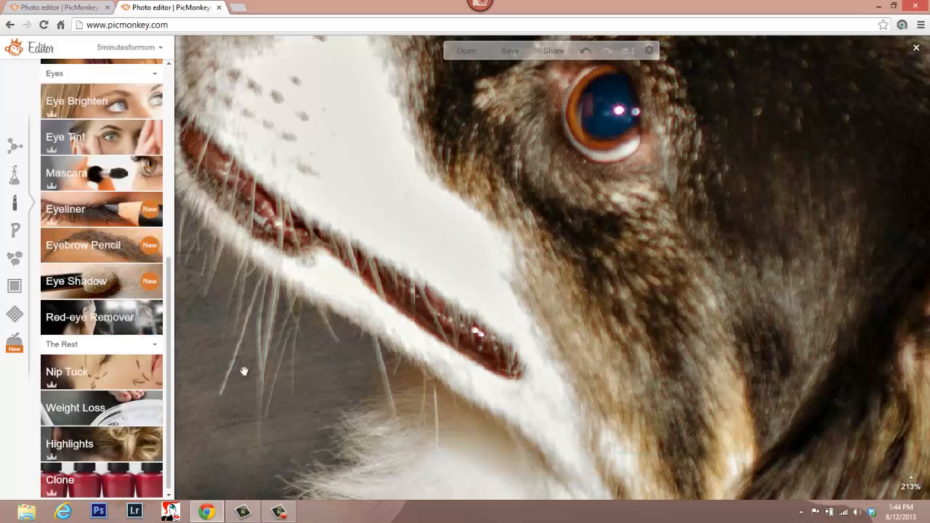
Correct the dog's pupil with several passes of the Red-eye Remover in Human mode and apply it.
click(109, 317)
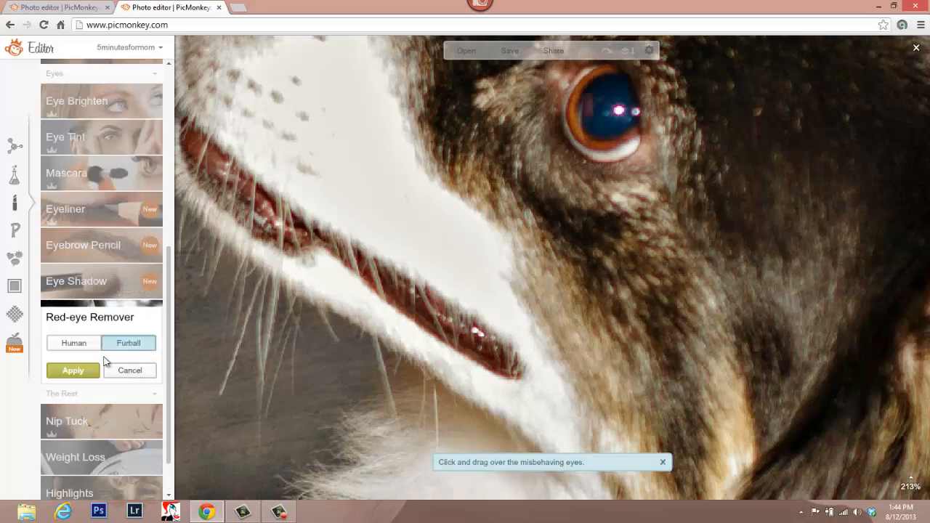
click(74, 342)
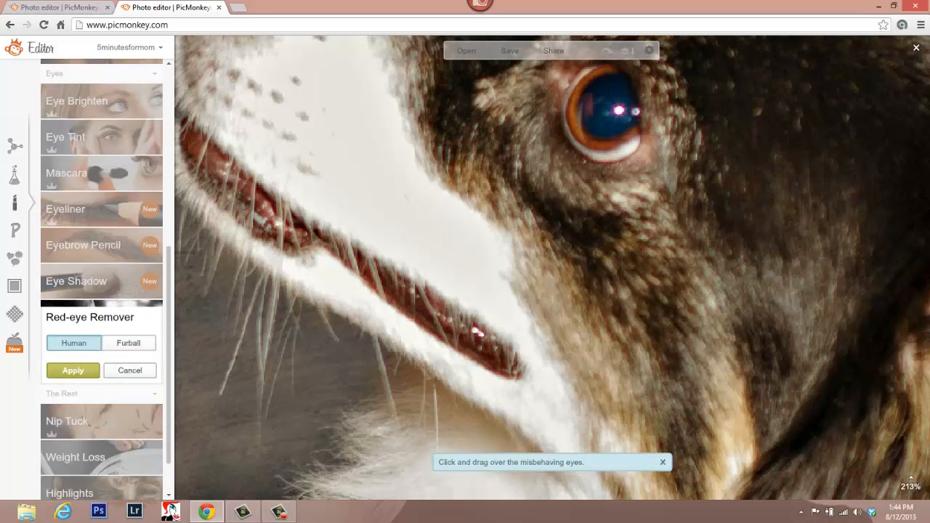
drag(644, 131, 647, 134)
drag(596, 79, 657, 144)
drag(589, 85, 659, 133)
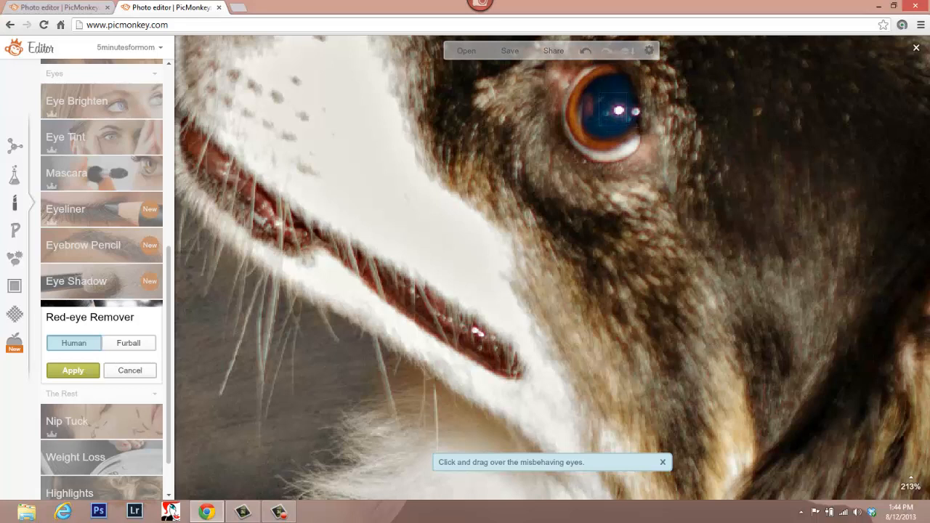
drag(637, 128, 649, 130)
click(72, 370)
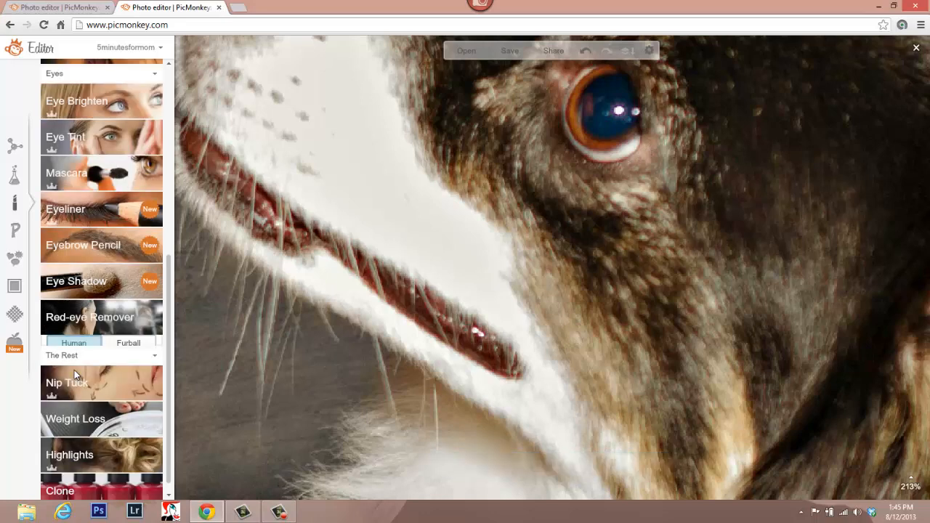
Brighten the dog's eye using Eye Brighten with brush size 50 and fade 60%, and apply it.
scroll(130, 305, up, 5)
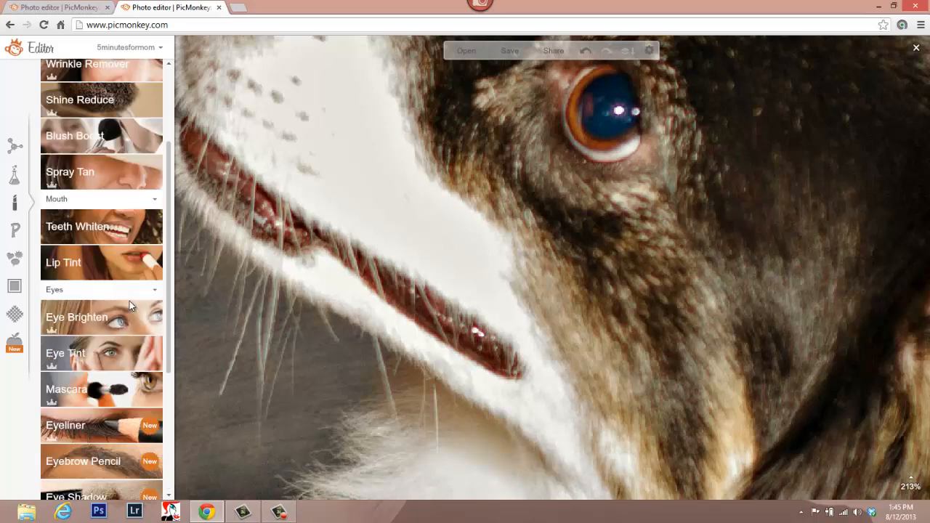
scroll(127, 298, down, 2)
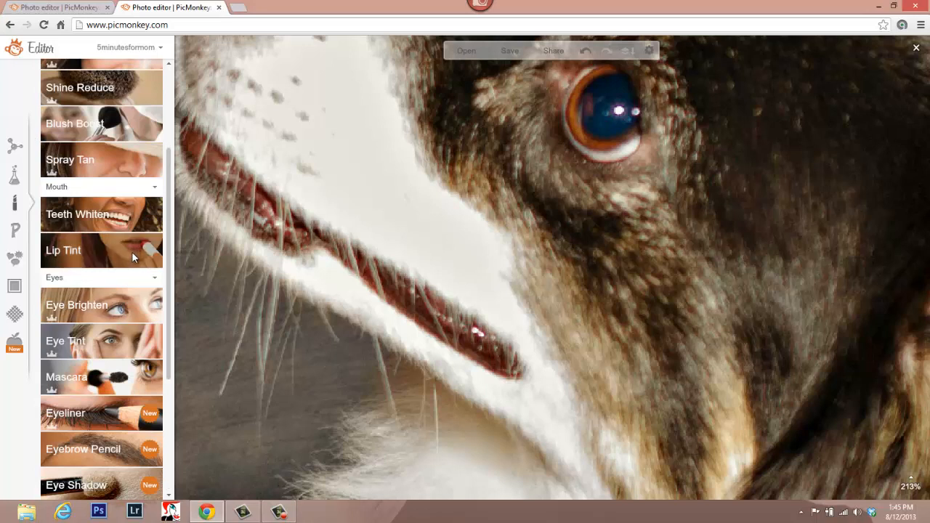
click(134, 305)
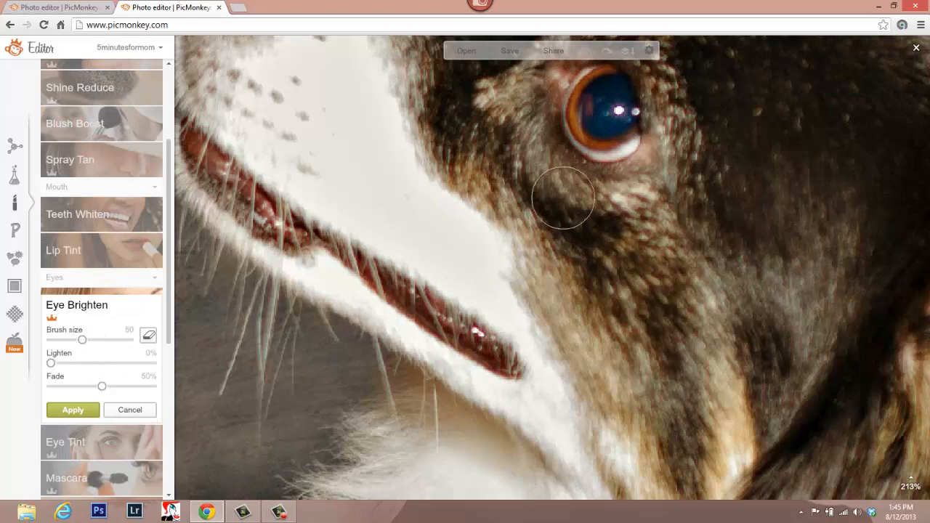
mouse_move(592, 105)
mouse_down()
mouse_move(581, 94)
mouse_move(600, 145)
mouse_move(613, 90)
mouse_move(612, 102)
mouse_up()
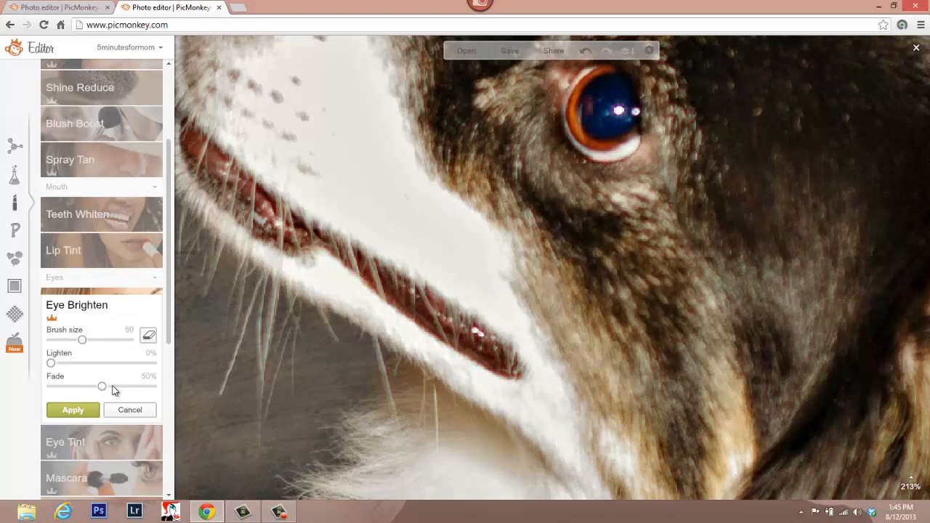
drag(113, 390, 133, 392)
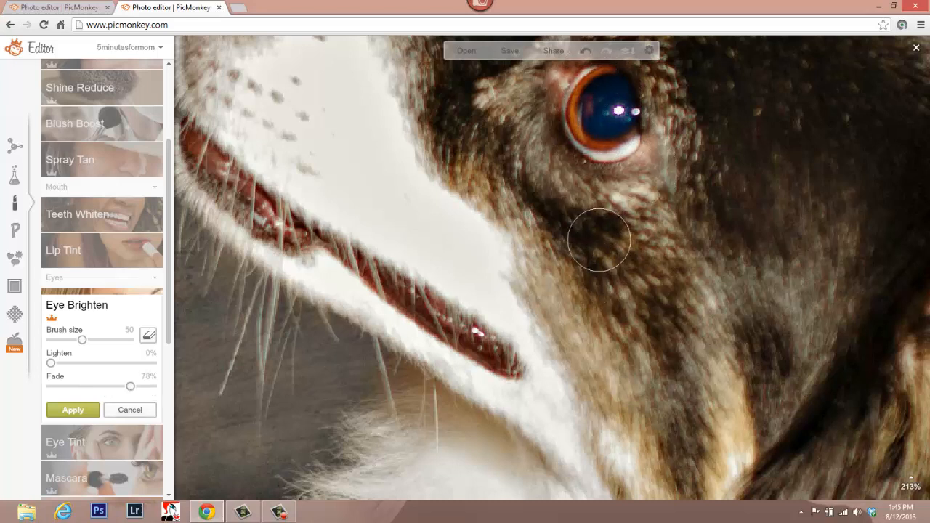
click(114, 389)
drag(113, 389, 113, 389)
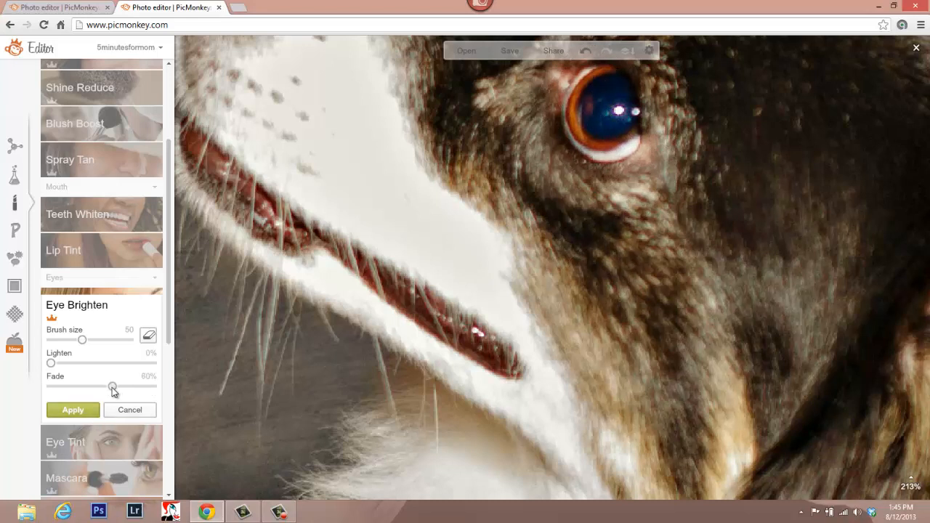
click(82, 411)
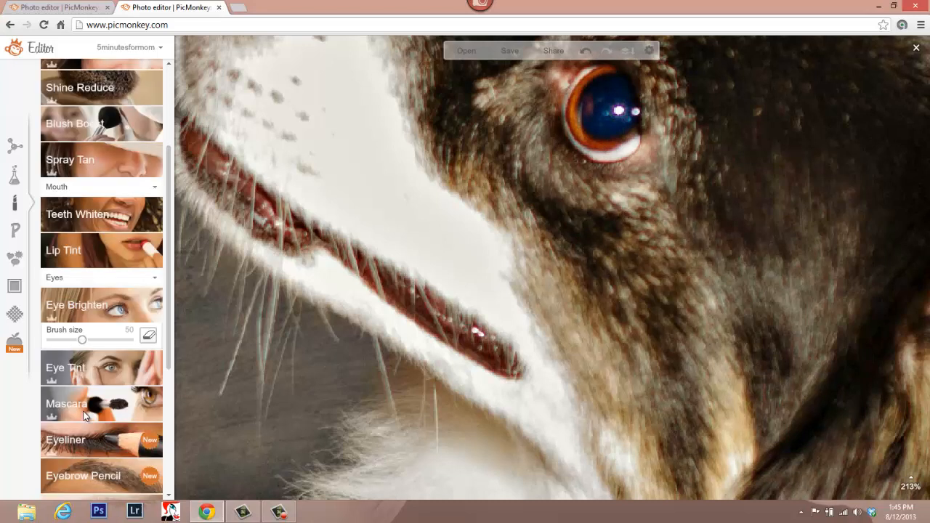
Compare the dog's eye before and after the brightening by undoing and redoing it twice.
click(586, 53)
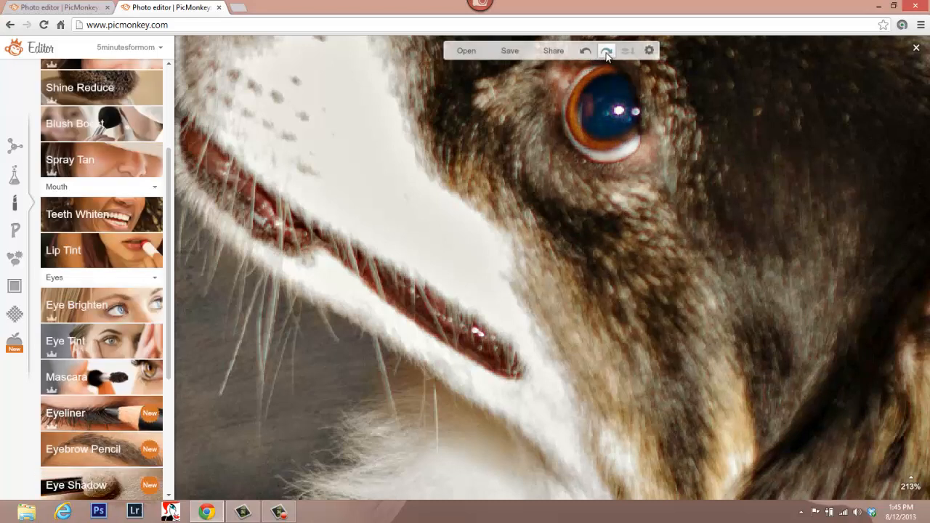
click(607, 53)
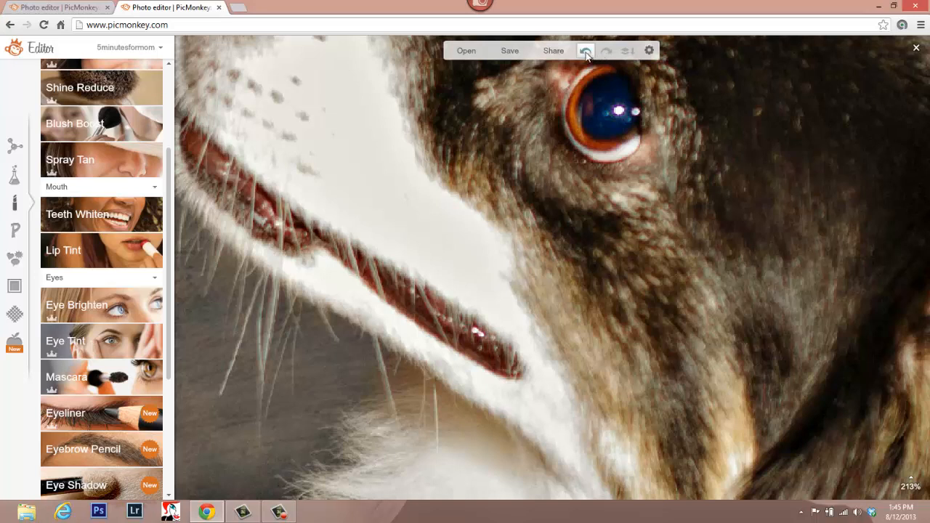
click(586, 53)
click(607, 52)
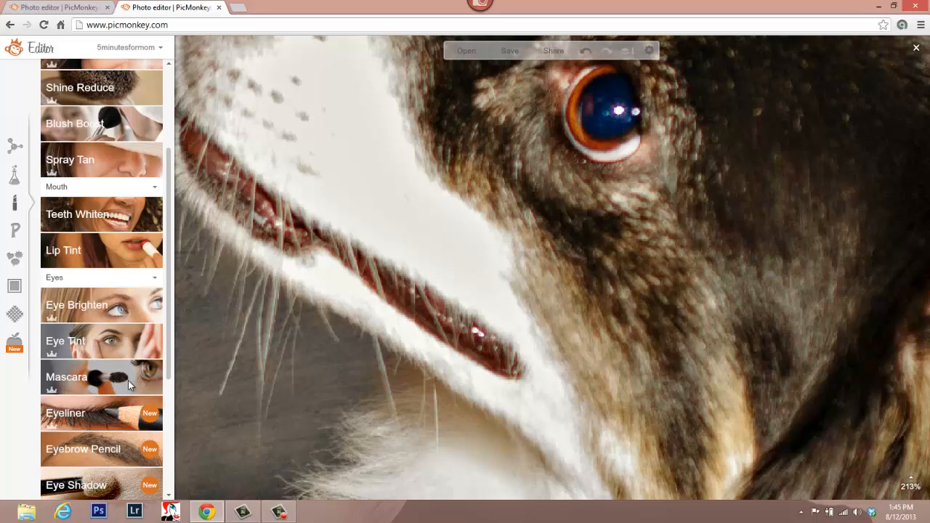
Examine the brightened eye within the whole photo and up close.
scroll(128, 384, down, 2)
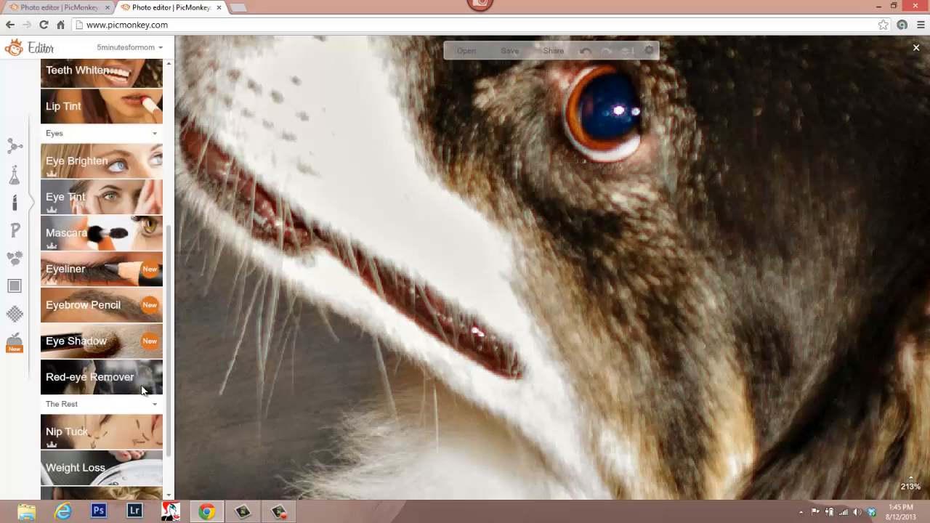
scroll(523, 272, down, 4)
scroll(550, 291, down, 1)
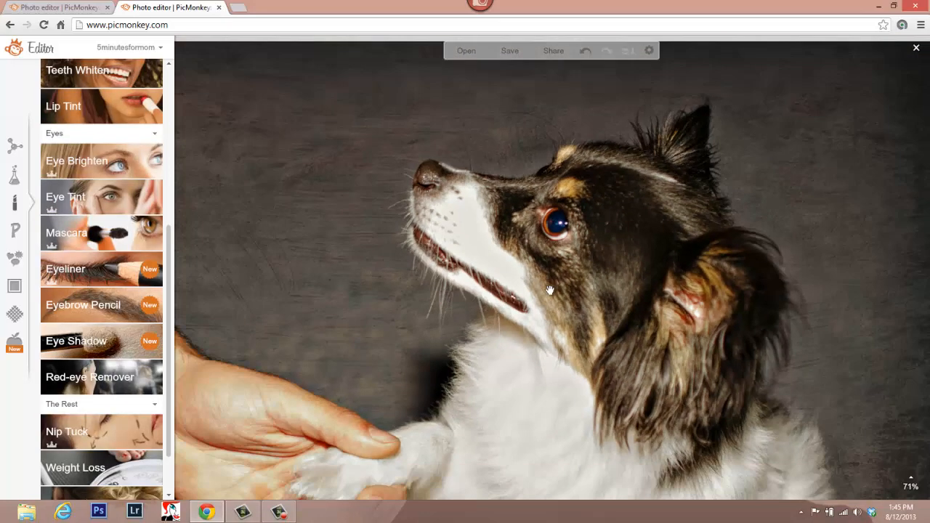
scroll(549, 290, down, 1)
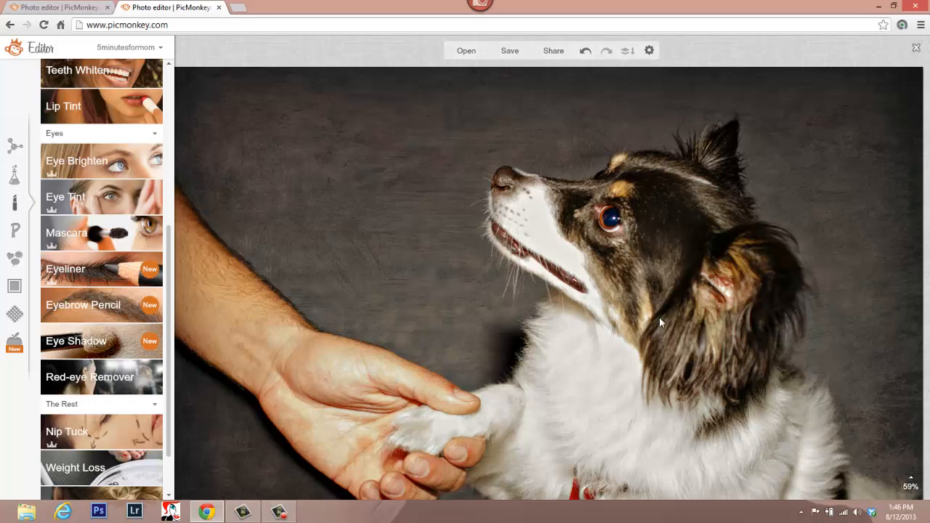
scroll(658, 316, down, 1)
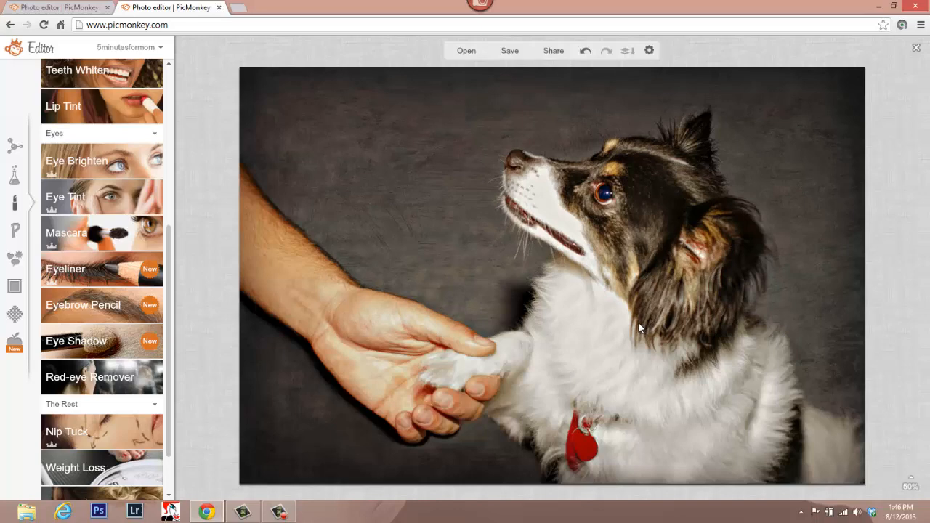
scroll(624, 320, up, 2)
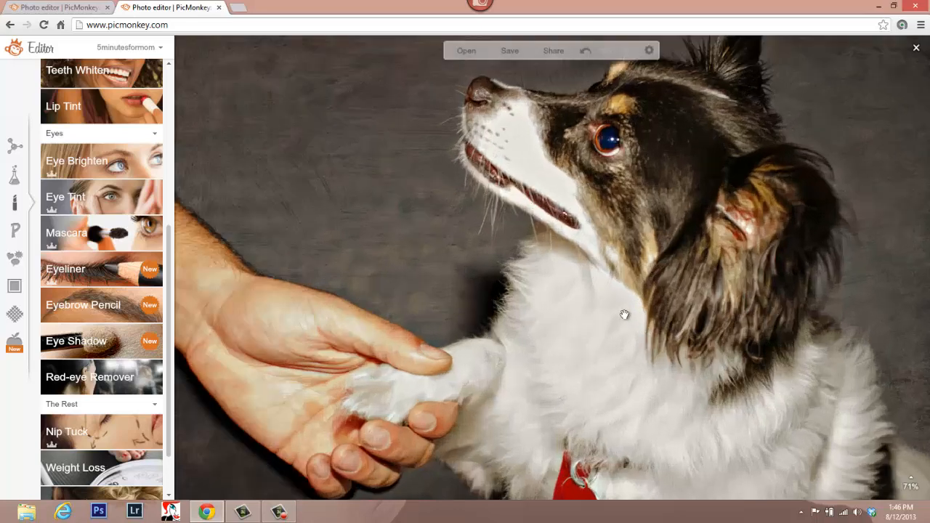
scroll(629, 184, up, 2)
scroll(629, 186, down, 3)
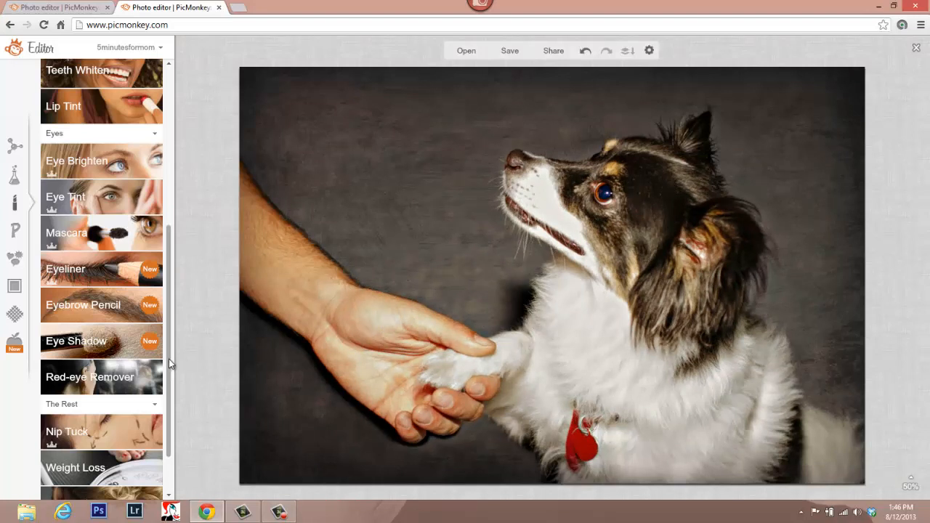
Smooth the human arm and hand using the Natural Airbrush with brush size 180 and fade 60%.
scroll(169, 359, down, 1)
drag(171, 377, 195, 200)
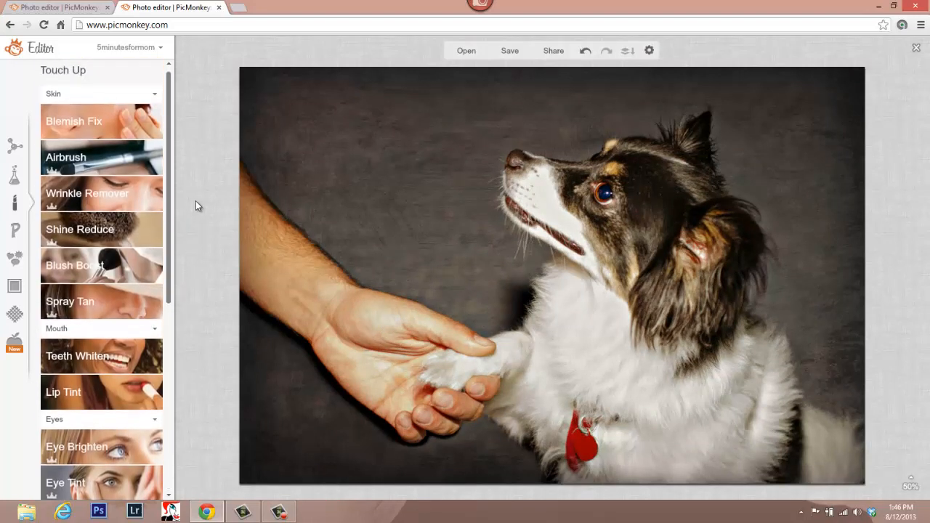
click(124, 157)
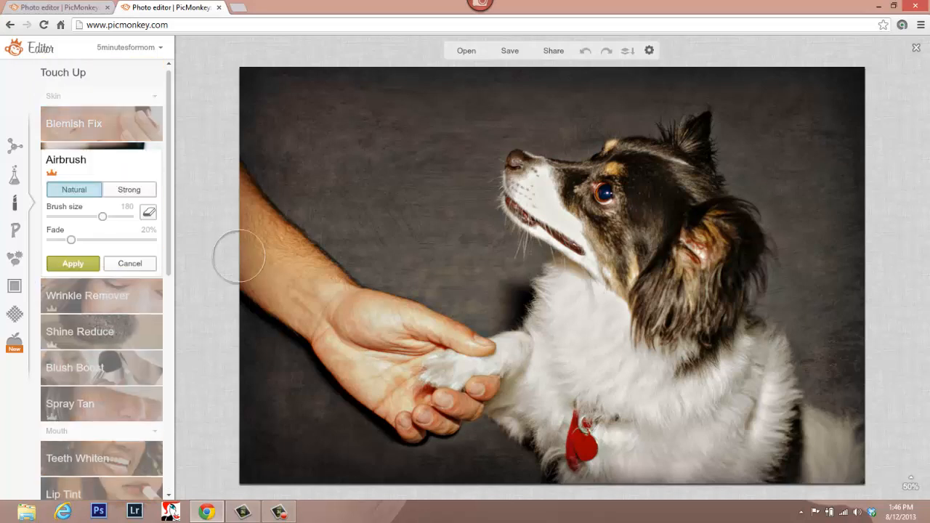
mouse_move(262, 281)
mouse_down()
mouse_move(254, 214)
mouse_move(256, 227)
mouse_up()
mouse_move(282, 256)
mouse_down()
mouse_move(315, 304)
mouse_move(257, 282)
mouse_move(331, 330)
mouse_move(409, 400)
mouse_move(386, 374)
mouse_move(374, 326)
mouse_move(416, 329)
mouse_move(368, 311)
mouse_move(472, 353)
mouse_move(434, 356)
mouse_move(408, 396)
mouse_move(429, 419)
mouse_move(467, 410)
mouse_move(480, 376)
mouse_move(413, 406)
mouse_move(422, 416)
mouse_move(442, 404)
mouse_move(398, 400)
mouse_move(385, 384)
mouse_move(430, 409)
mouse_move(405, 365)
mouse_move(420, 345)
mouse_move(468, 353)
mouse_move(322, 287)
mouse_move(344, 310)
mouse_move(317, 308)
mouse_move(364, 362)
mouse_move(246, 216)
mouse_move(261, 222)
mouse_move(295, 291)
mouse_move(254, 271)
mouse_move(369, 372)
mouse_move(310, 270)
mouse_move(342, 304)
mouse_move(233, 204)
mouse_move(333, 322)
mouse_move(379, 396)
mouse_move(369, 343)
mouse_move(412, 337)
mouse_move(438, 404)
mouse_move(467, 367)
mouse_move(445, 342)
mouse_move(459, 350)
mouse_move(400, 320)
mouse_up()
drag(74, 239, 106, 246)
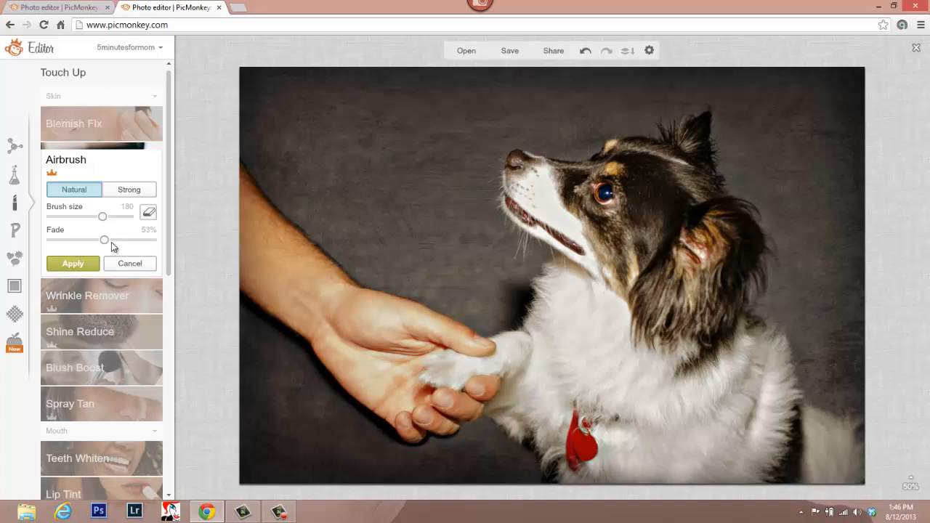
drag(113, 247, 106, 246)
Erase the airbrushing from the dog's paw with eraser size 57, apply it, and compare before and after by undoing and redoing.
click(143, 211)
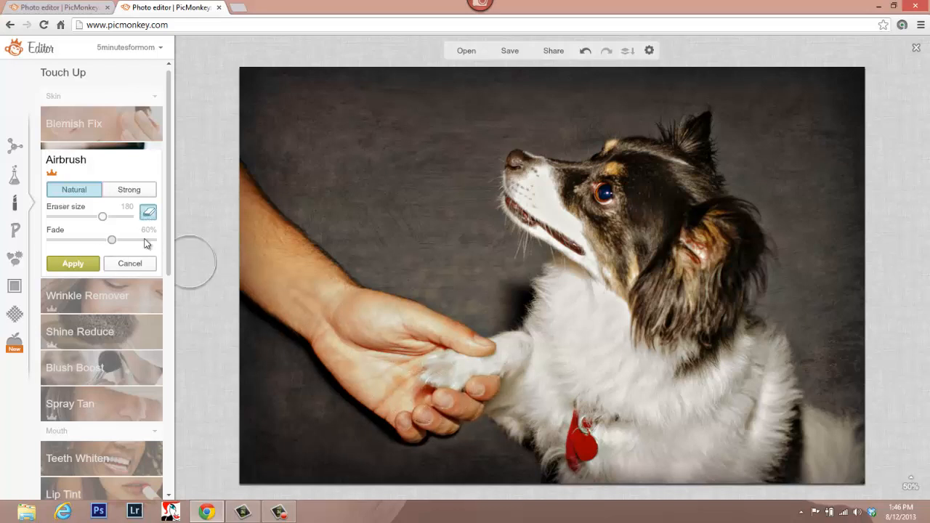
click(79, 216)
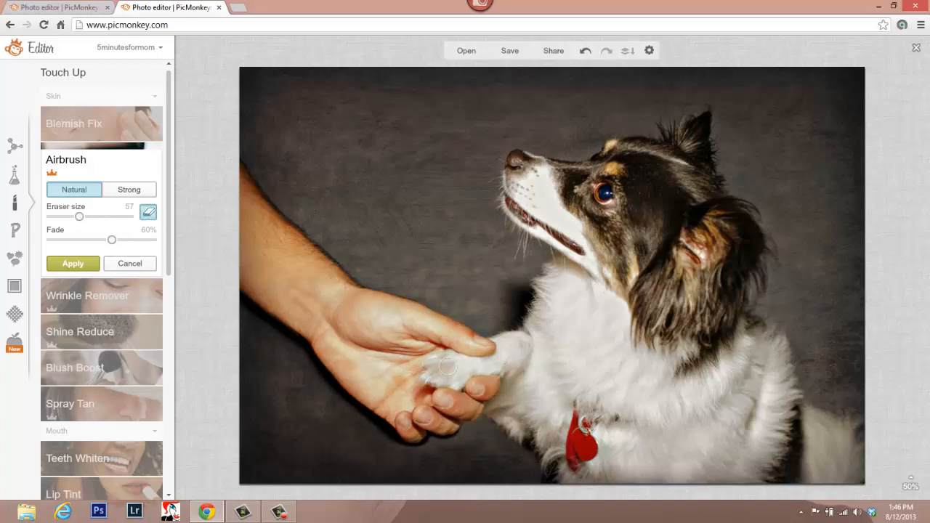
click(72, 263)
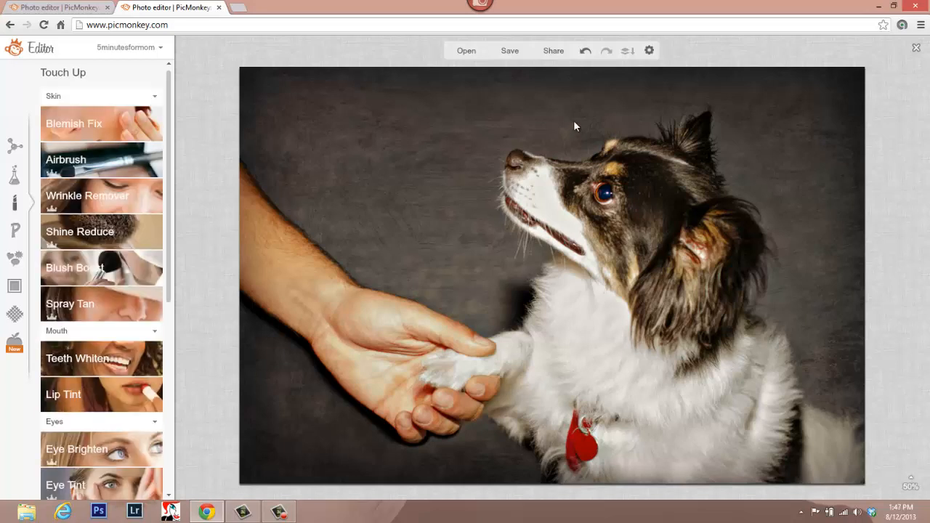
click(588, 55)
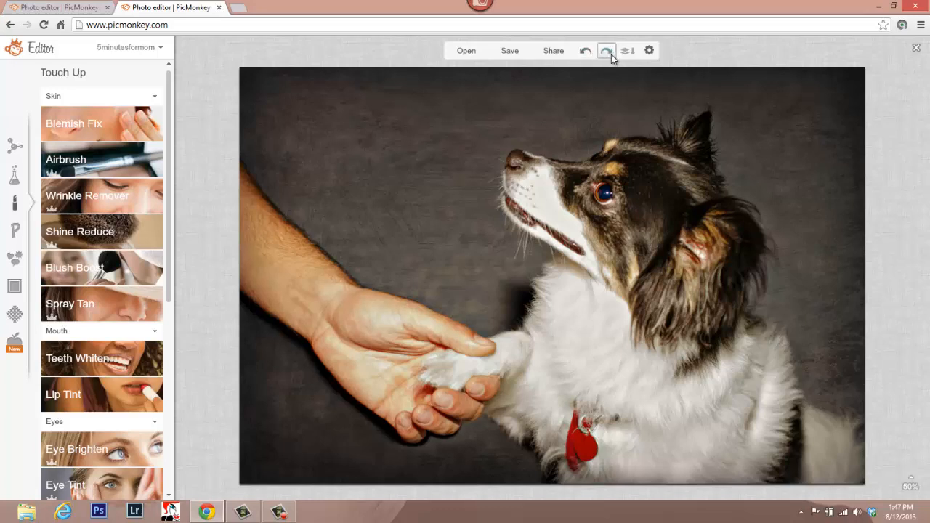
click(609, 54)
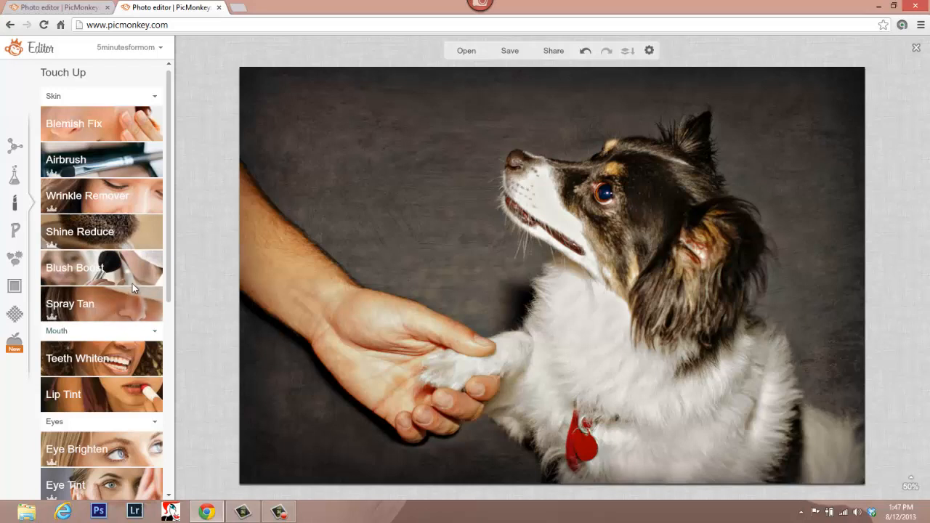
Reduce the shine on the hand and wrist using Shine Reduce with brush size 99, undoing unwanted strokes.
click(129, 240)
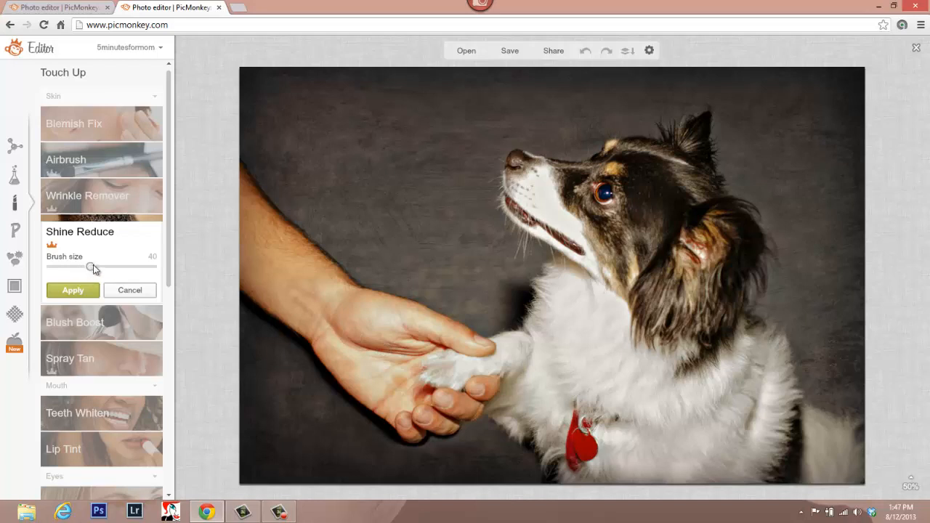
drag(91, 266, 156, 270)
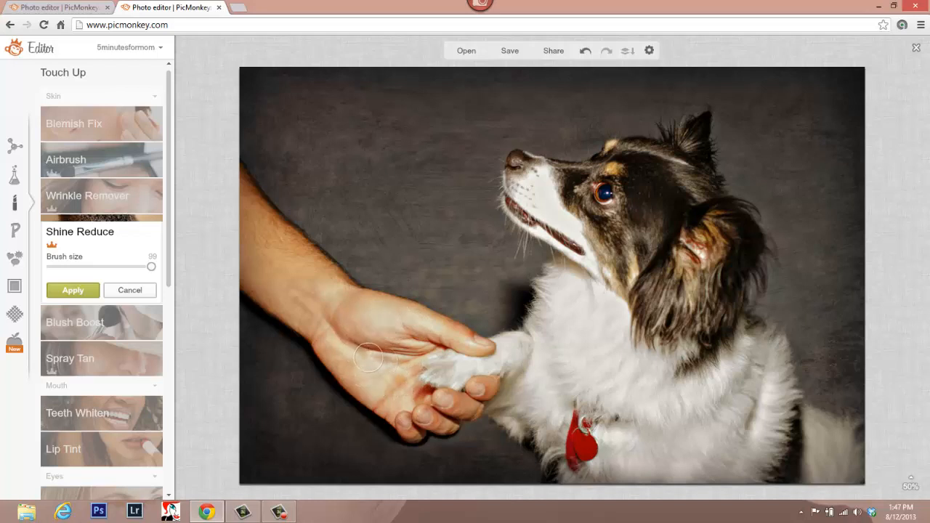
click(584, 56)
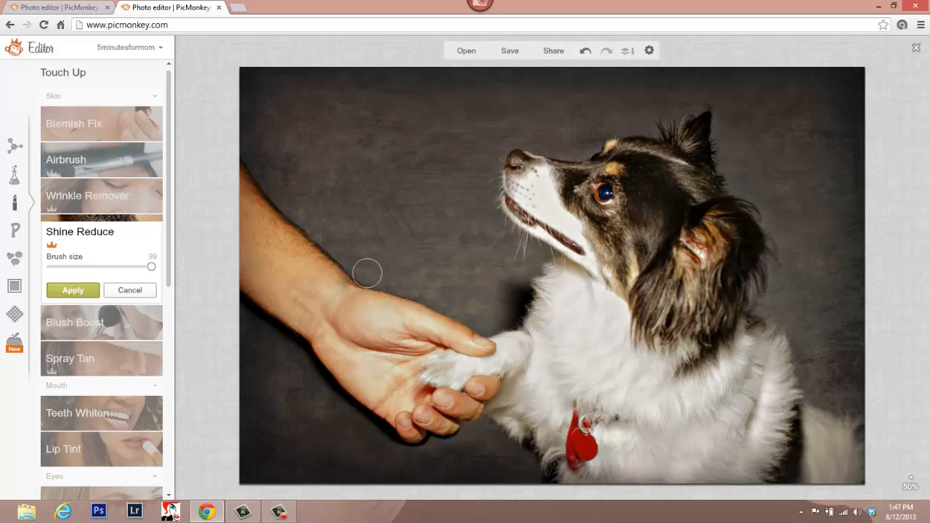
click(585, 51)
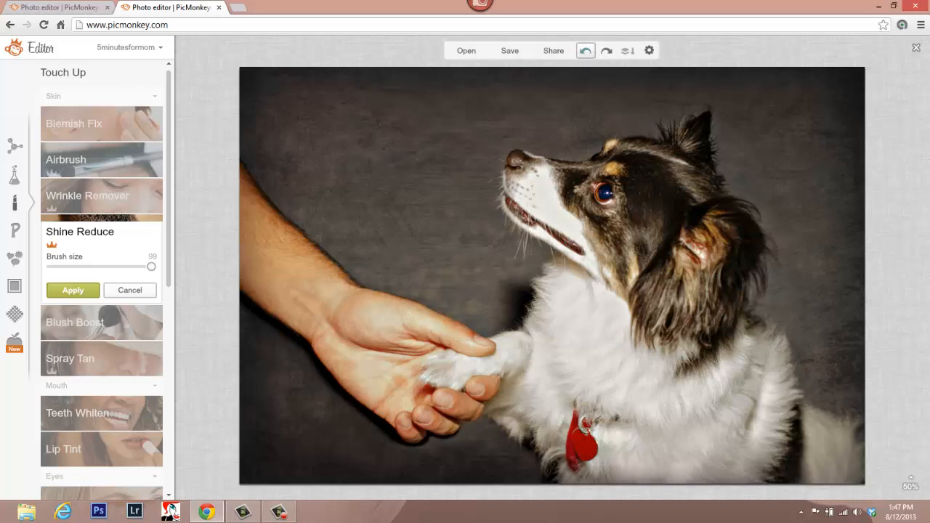
click(328, 296)
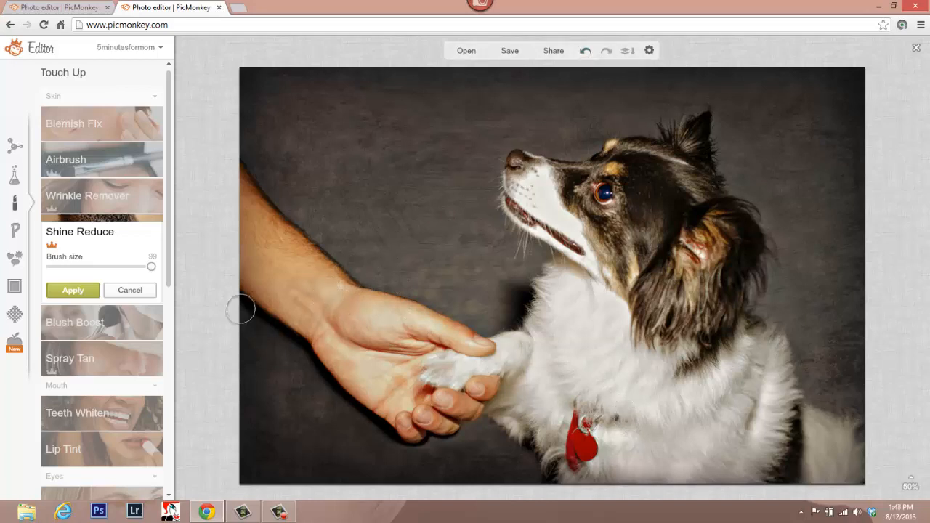
Try reducing the shine on the wrist with brush size 59, and undo the stroke.
click(110, 266)
click(344, 285)
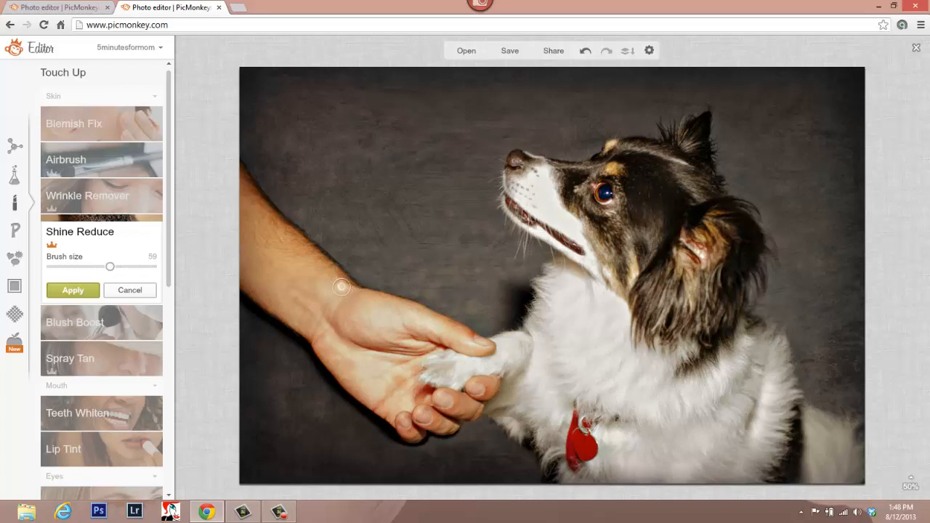
click(585, 51)
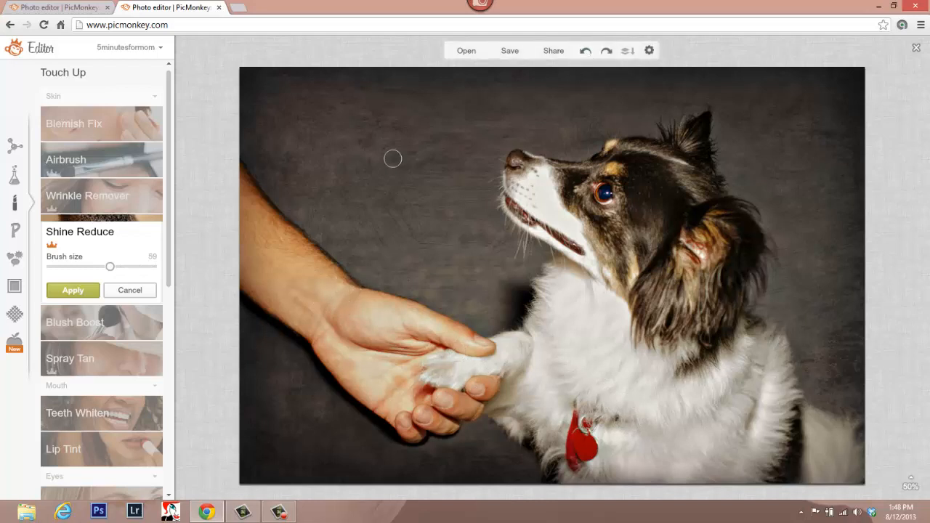
Reduce the wrist's shine with brush size 39, apply the effect, and compare it by undoing and redoing.
click(88, 267)
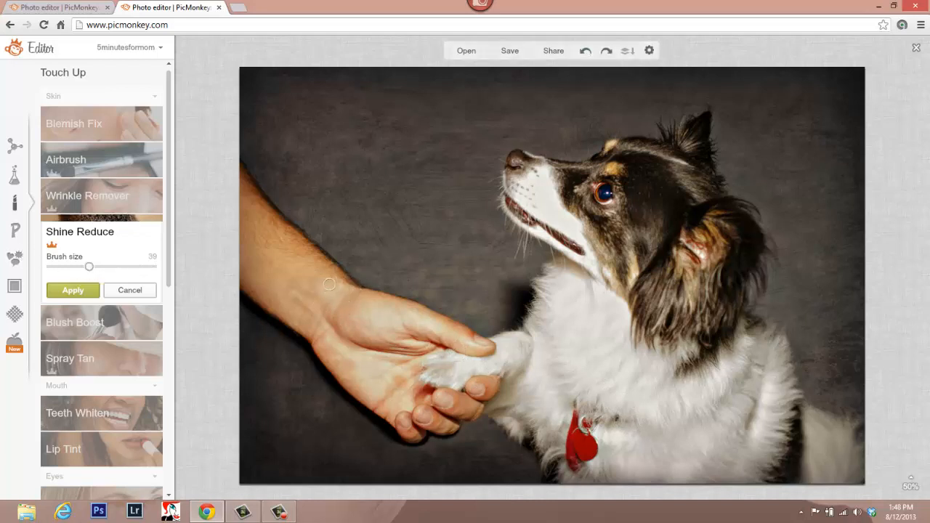
click(339, 287)
click(589, 53)
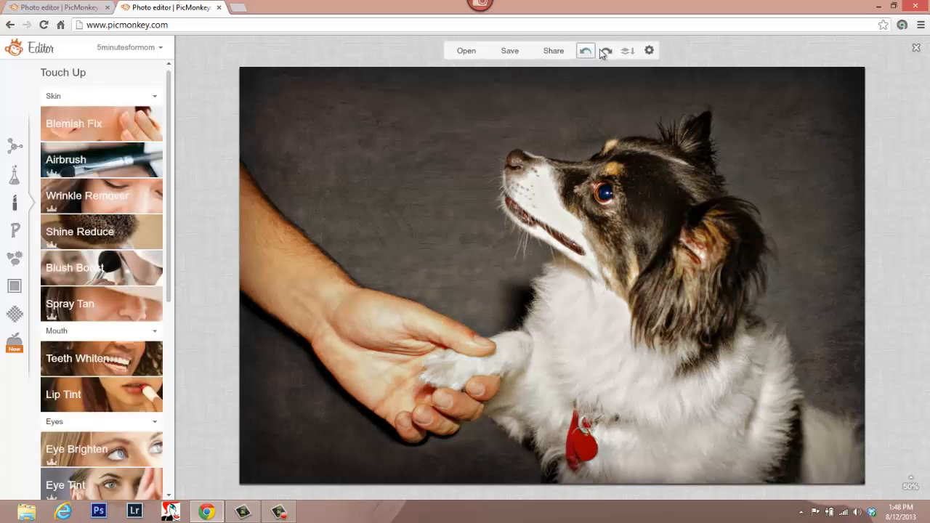
click(606, 52)
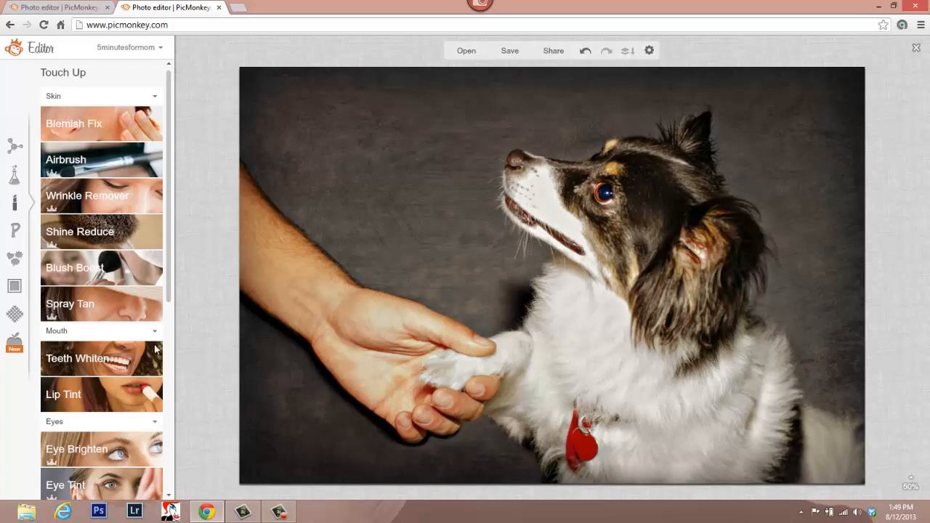
Paint Spray Tan over the palm with brush size 180 and intensity 80, undoing the first stroke and repainting.
click(138, 306)
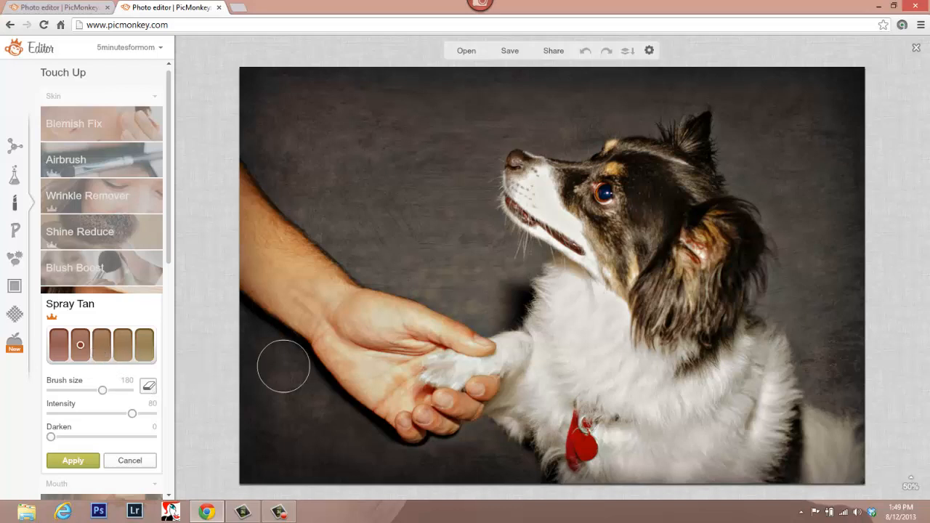
mouse_move(377, 328)
mouse_down()
mouse_move(415, 329)
mouse_move(481, 417)
mouse_move(453, 408)
mouse_move(411, 370)
mouse_move(361, 370)
mouse_move(458, 406)
mouse_move(405, 391)
mouse_up()
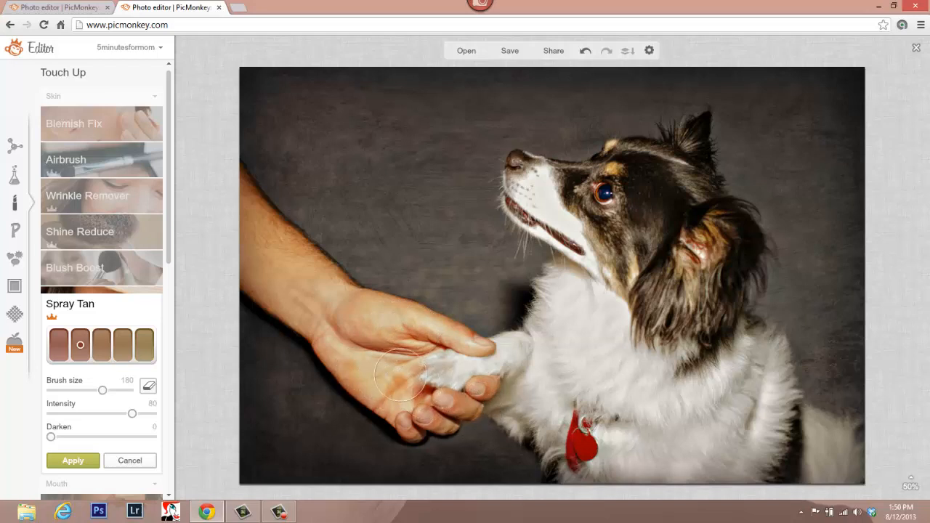
click(585, 51)
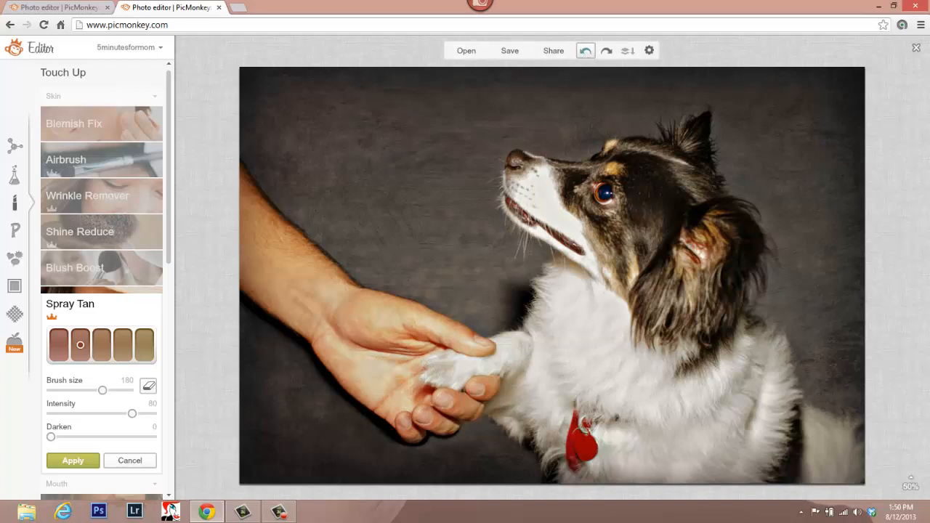
mouse_move(371, 429)
mouse_down()
mouse_move(392, 401)
mouse_move(374, 376)
mouse_up()
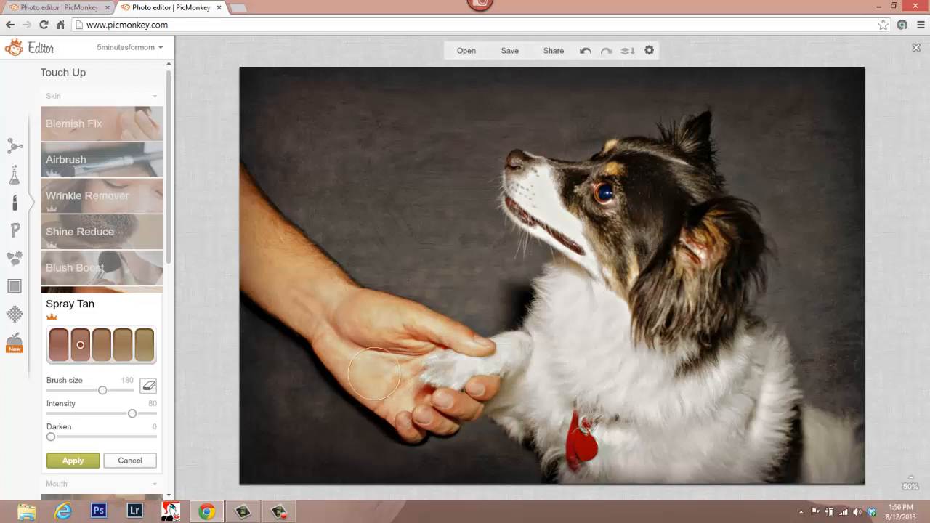
Tan the palm with brush size 141, intensity 38 and darken 0, switch to the eraser for cleanup, and apply the Spray Tan.
click(84, 390)
click(68, 390)
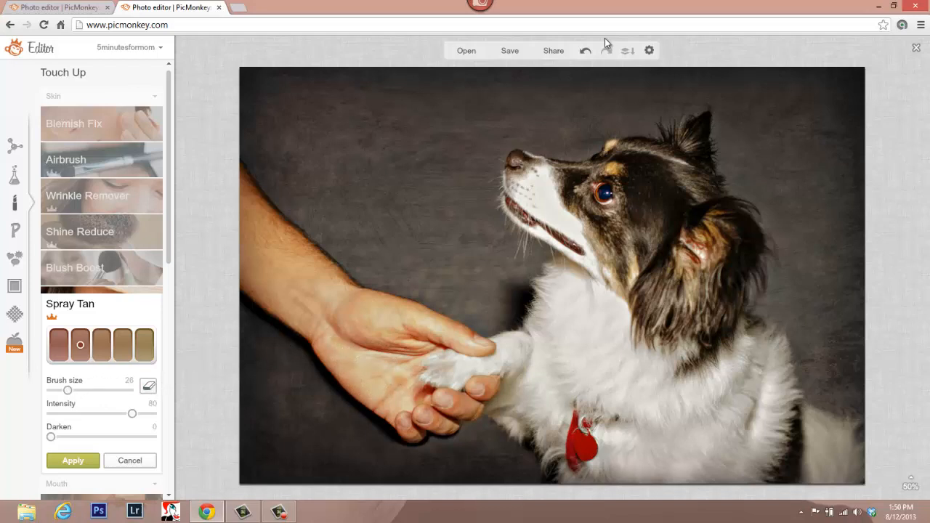
click(92, 413)
click(105, 438)
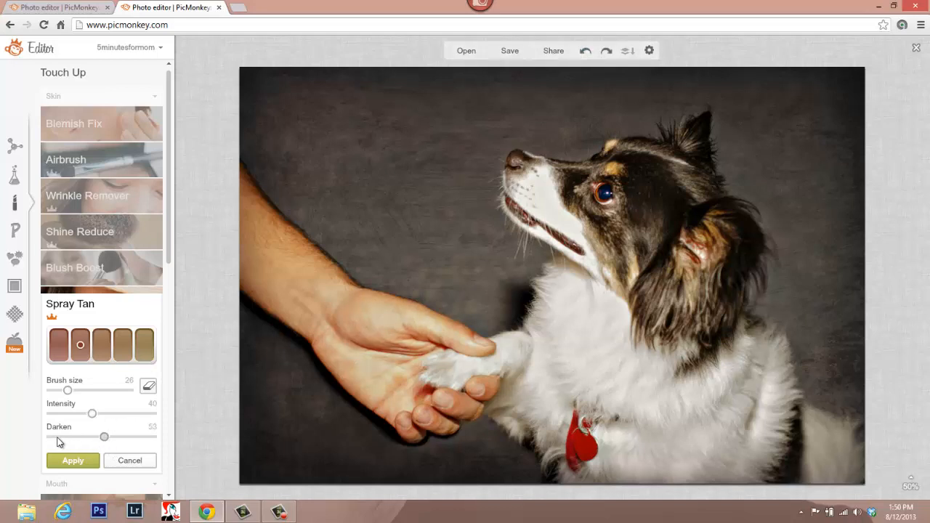
drag(97, 438, 51, 439)
mouse_move(92, 415)
mouse_down()
mouse_move(79, 419)
mouse_move(89, 416)
mouse_up()
click(97, 390)
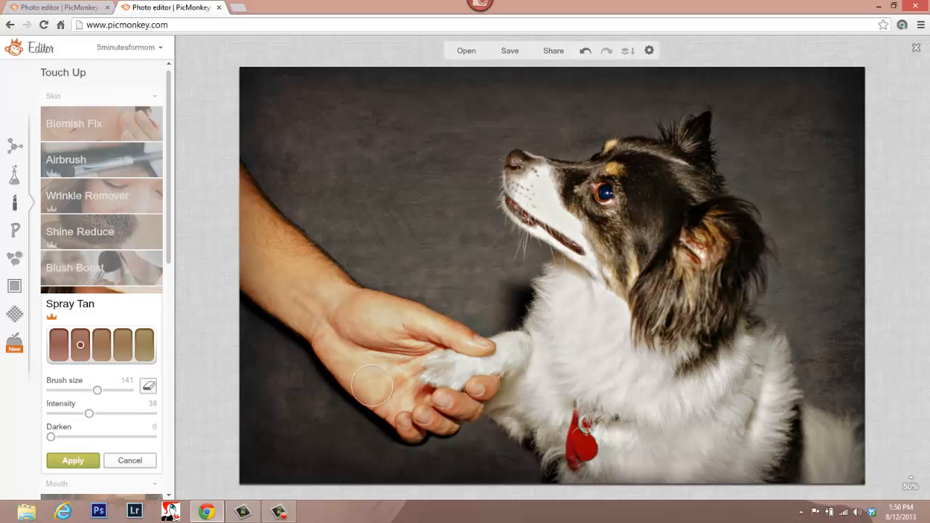
mouse_move(372, 387)
mouse_down()
mouse_move(378, 403)
mouse_move(374, 349)
mouse_move(367, 374)
mouse_up()
click(148, 386)
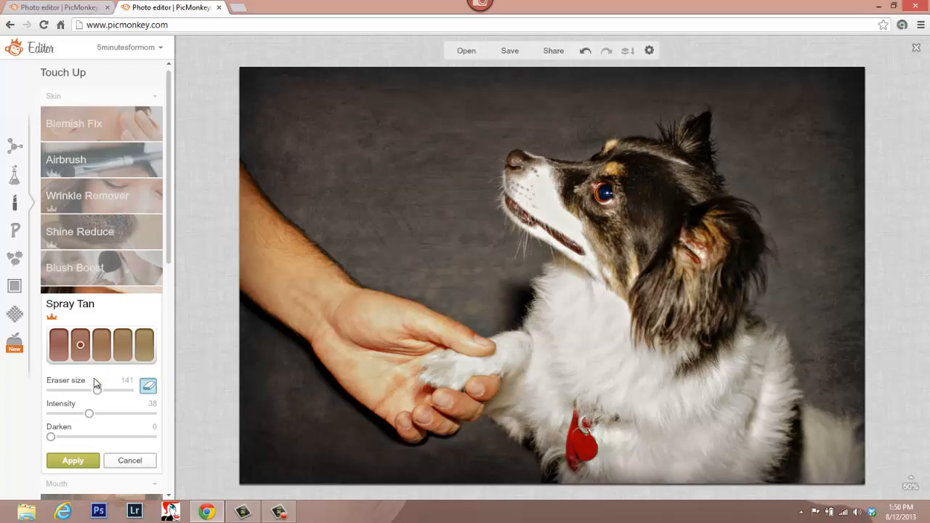
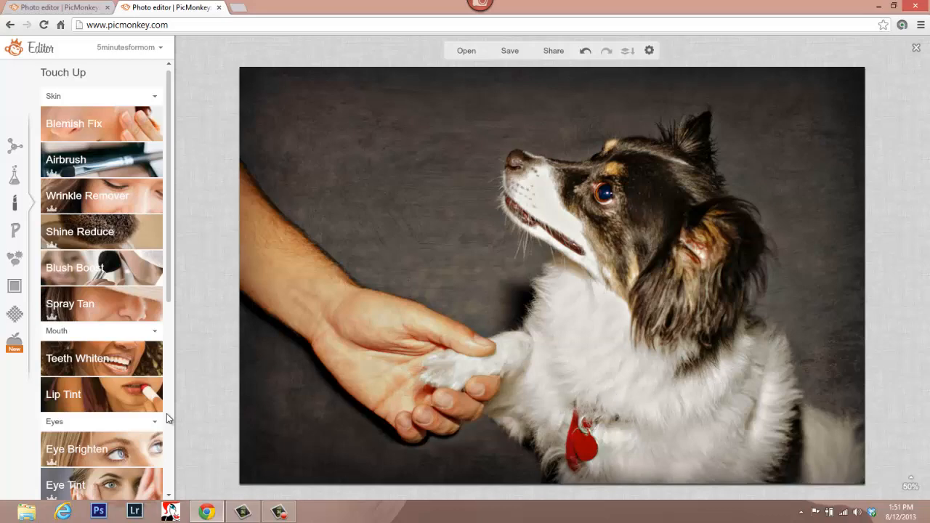
Clone nearby palm skin over the reddish area in the middle of the palm using Clone with brush size 45.
scroll(167, 413, down, 5)
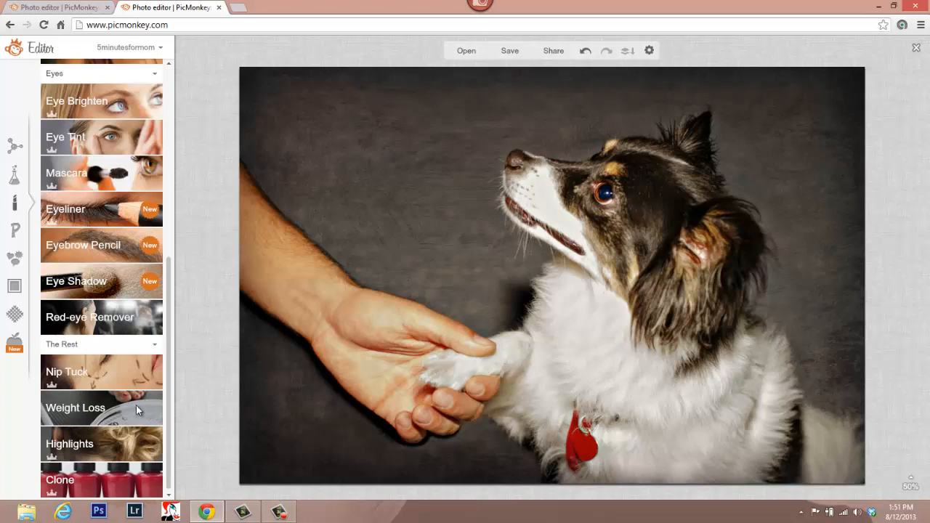
click(155, 481)
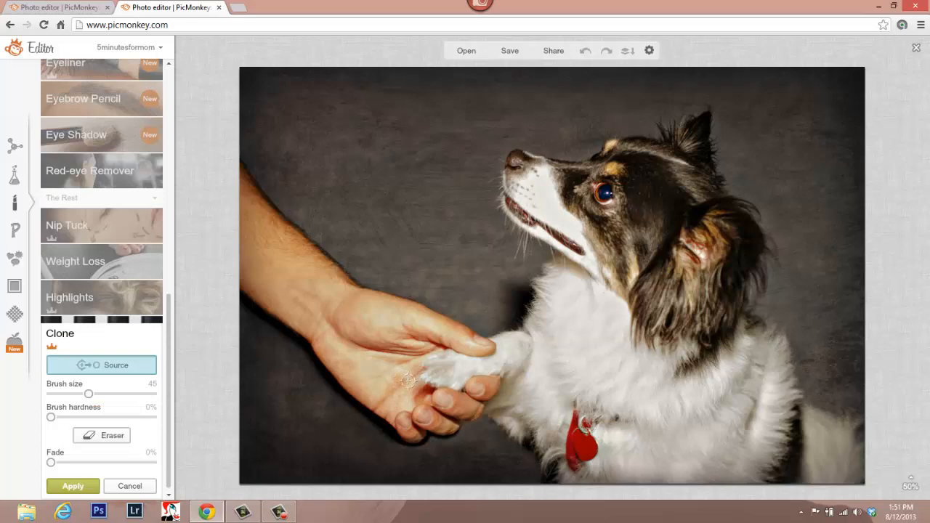
scroll(408, 380, up, 5)
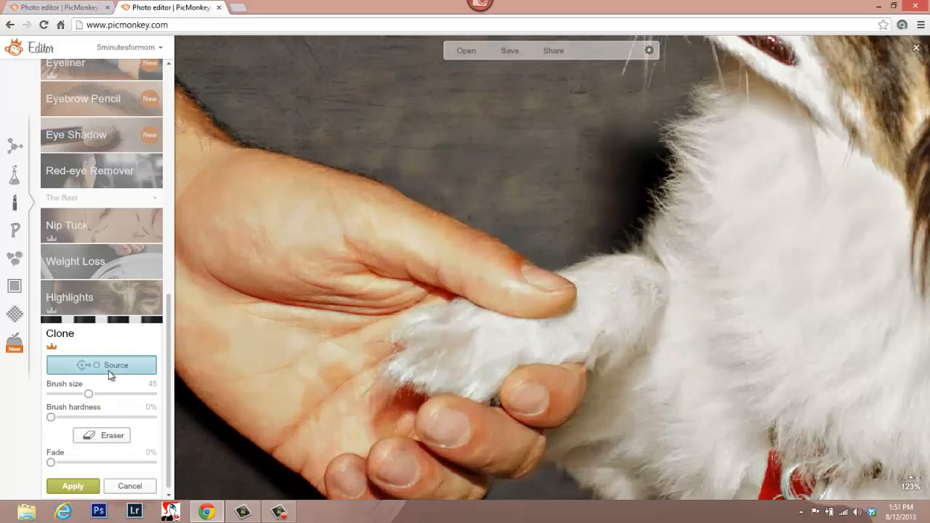
click(109, 368)
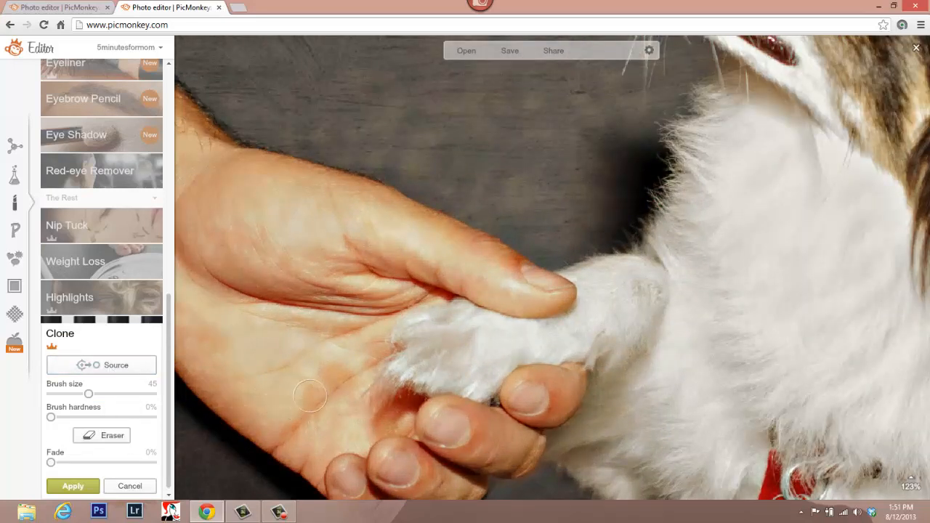
click(122, 368)
click(278, 405)
click(313, 404)
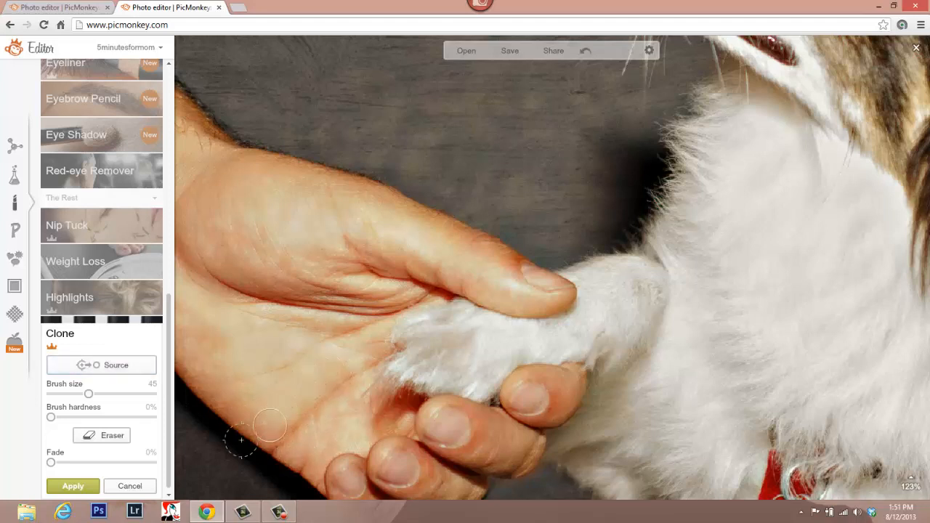
Resample palm skin several times to clone over remaining uneven patches, apply the cloning, and compare before and after.
click(127, 362)
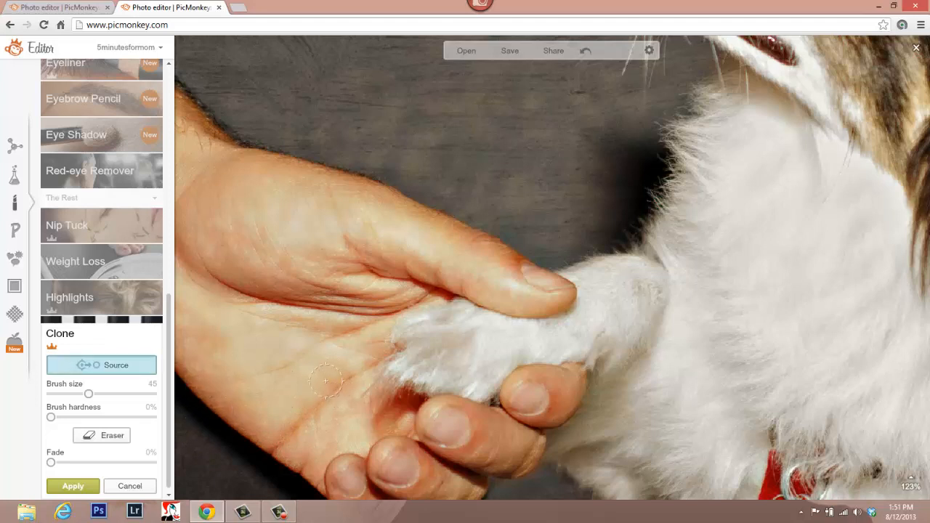
click(300, 377)
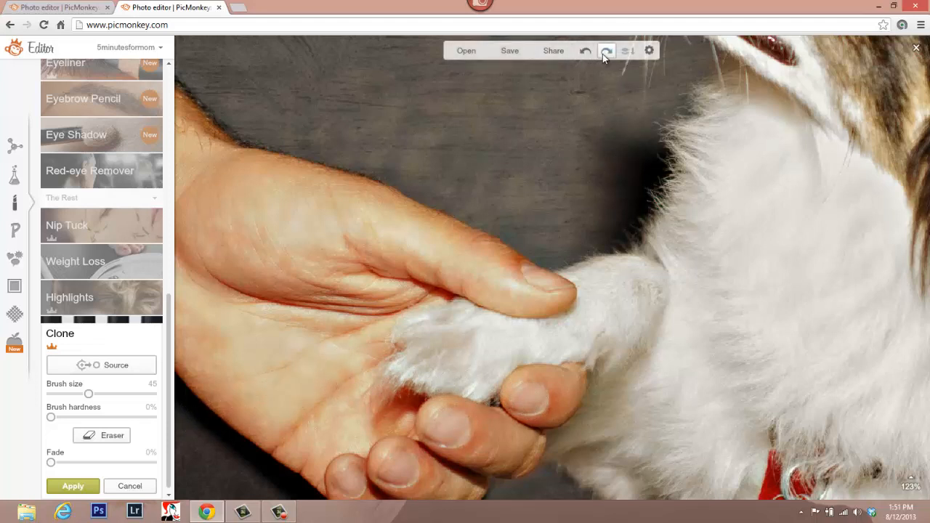
click(116, 366)
click(281, 403)
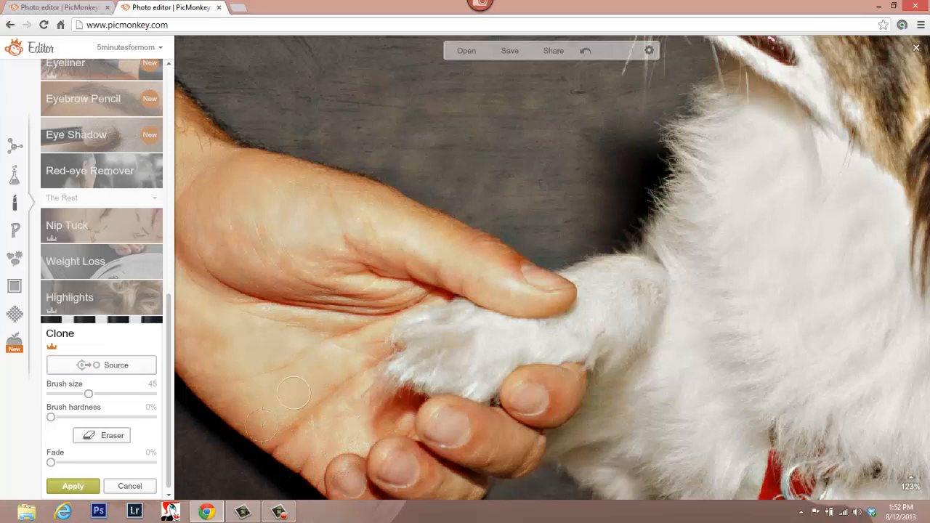
click(138, 368)
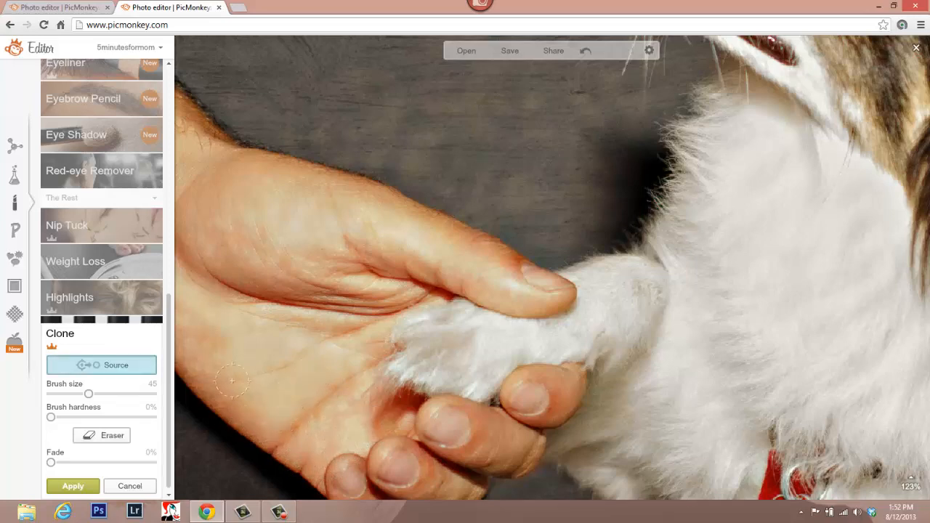
click(287, 396)
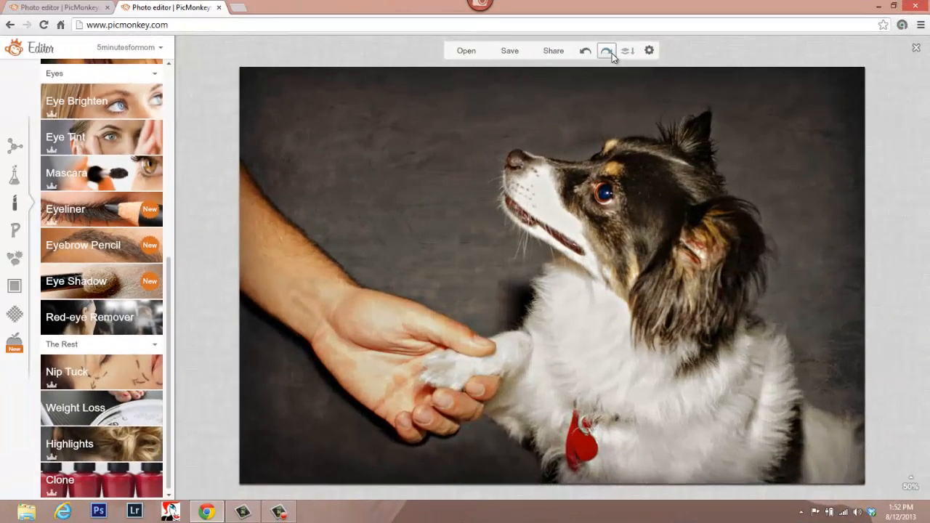
click(608, 51)
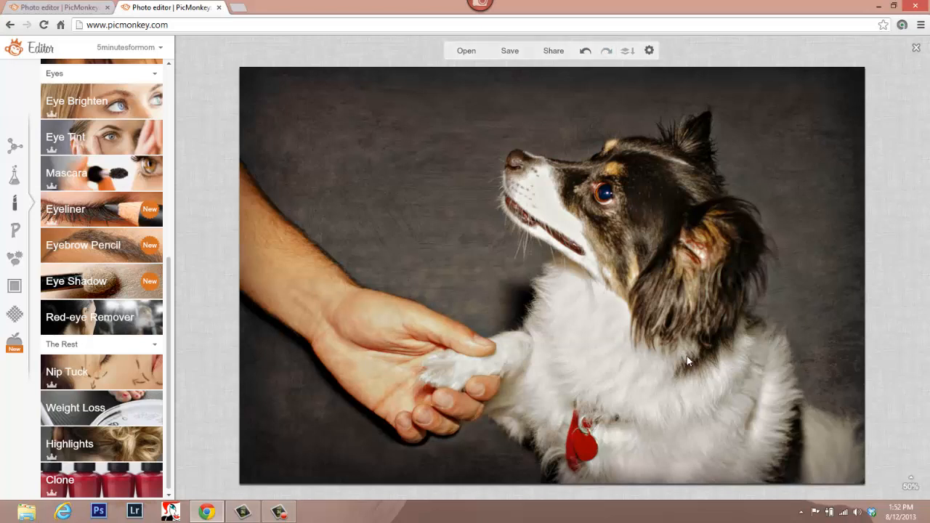
Clone nearby thumb skin over the reddish spot beside the thumbnail with brush size 23, and undo that stroke.
scroll(452, 357, up, 4)
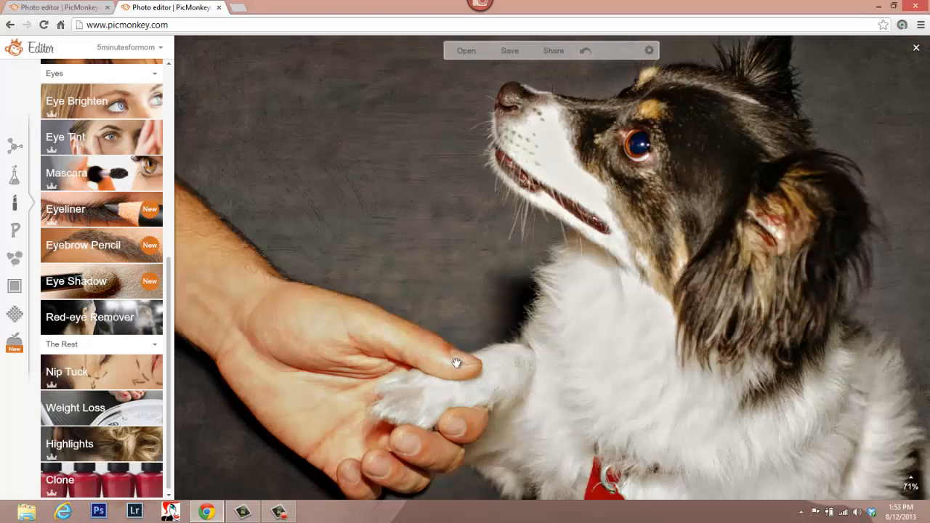
scroll(452, 351, up, 3)
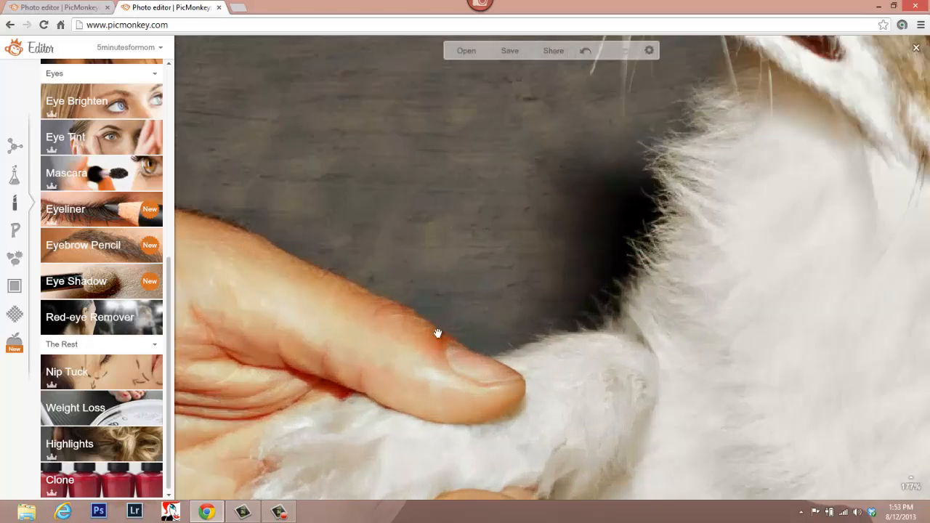
click(136, 485)
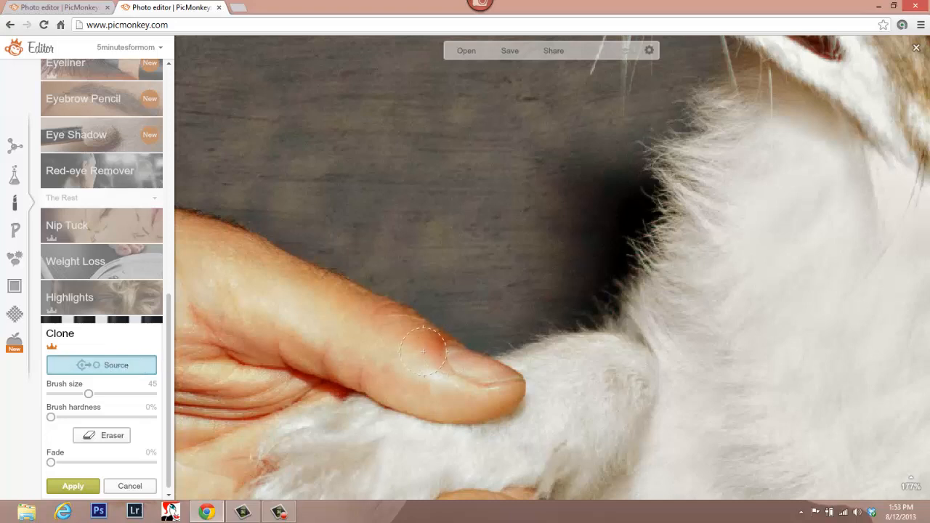
drag(87, 393, 74, 393)
click(410, 334)
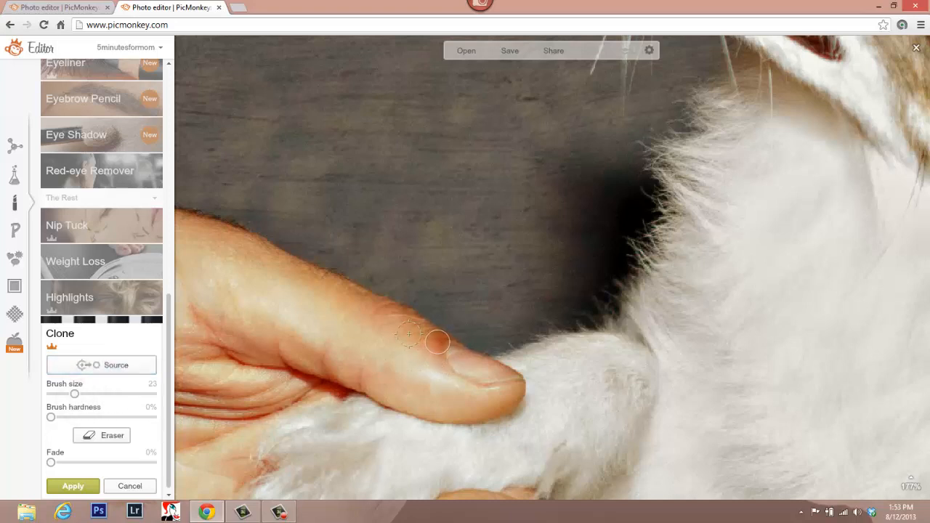
drag(438, 340, 434, 340)
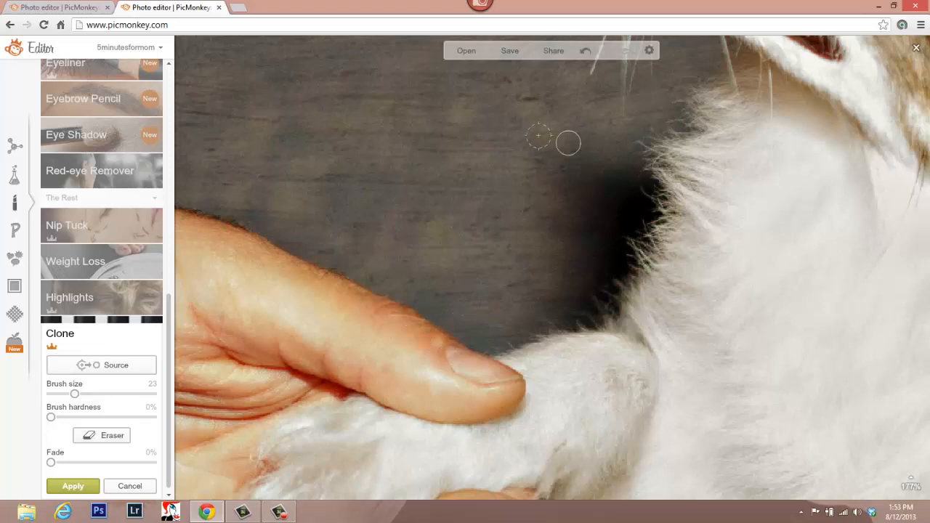
click(583, 54)
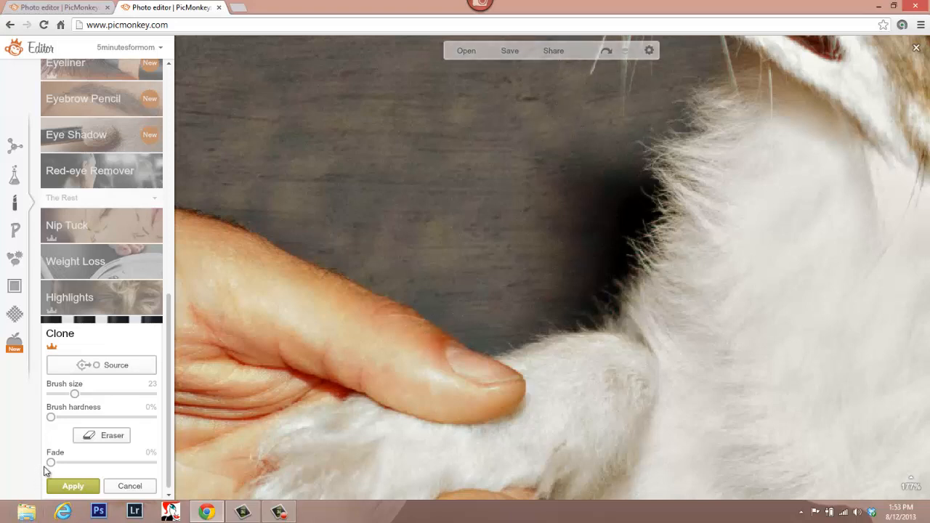
Resample thumb skin, clone it over the reddish spot beside the nail, set the fade to 52%, and apply the cloning.
click(114, 368)
click(133, 367)
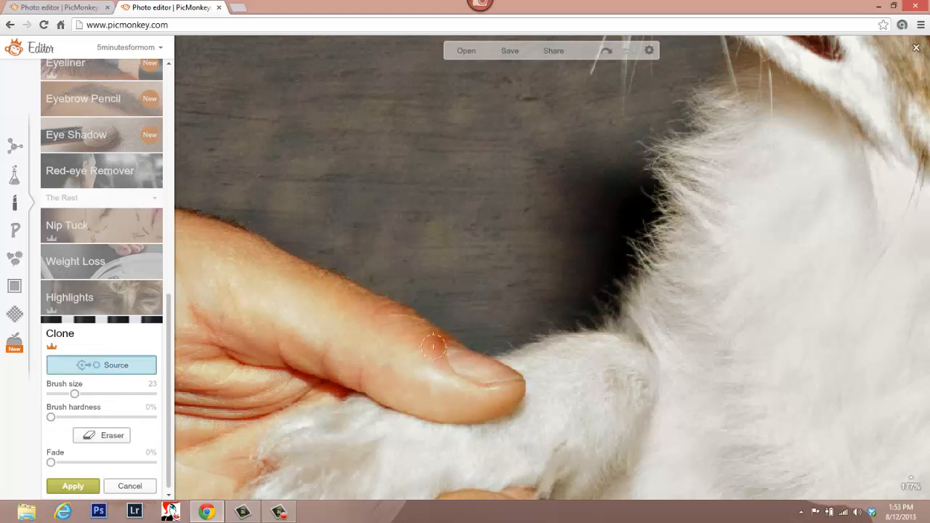
click(401, 332)
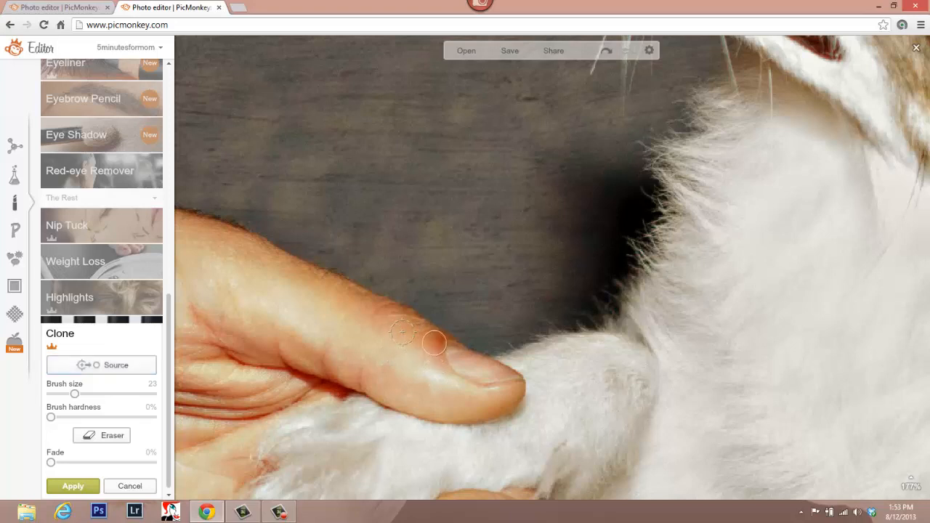
click(434, 343)
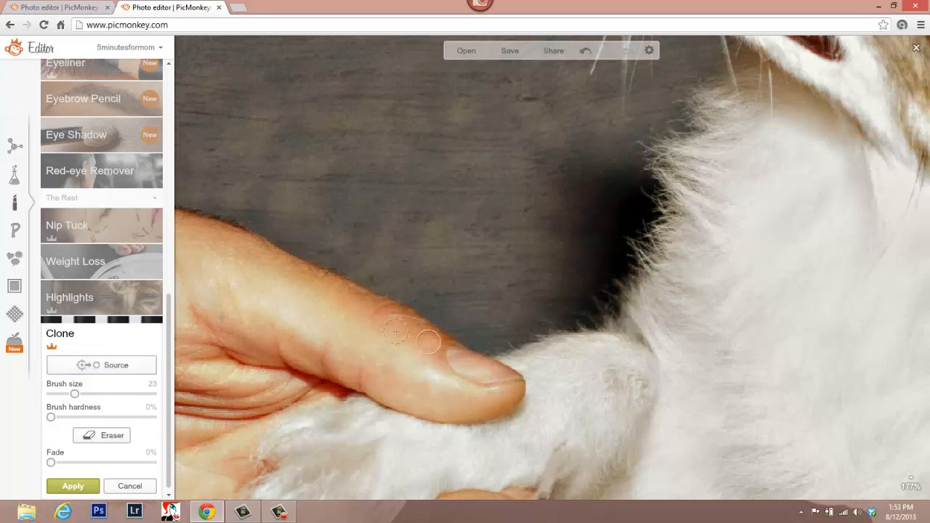
click(436, 358)
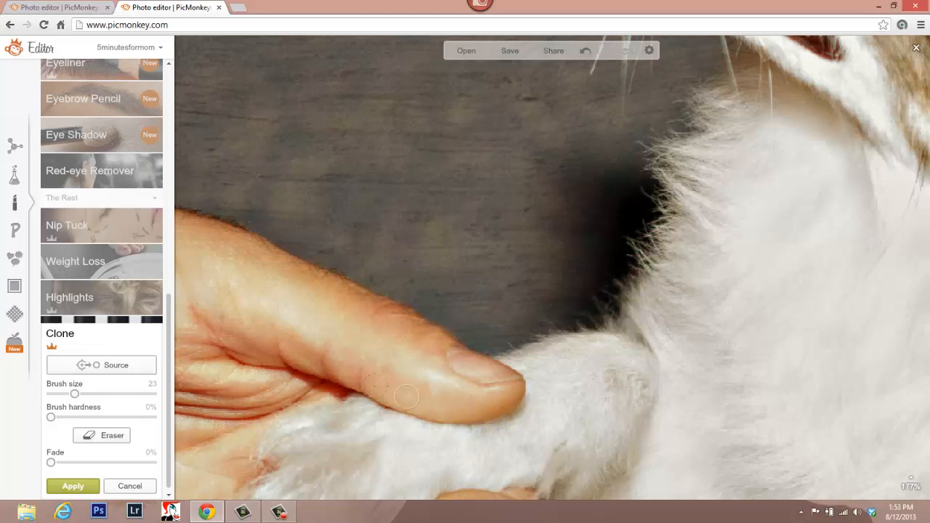
click(104, 462)
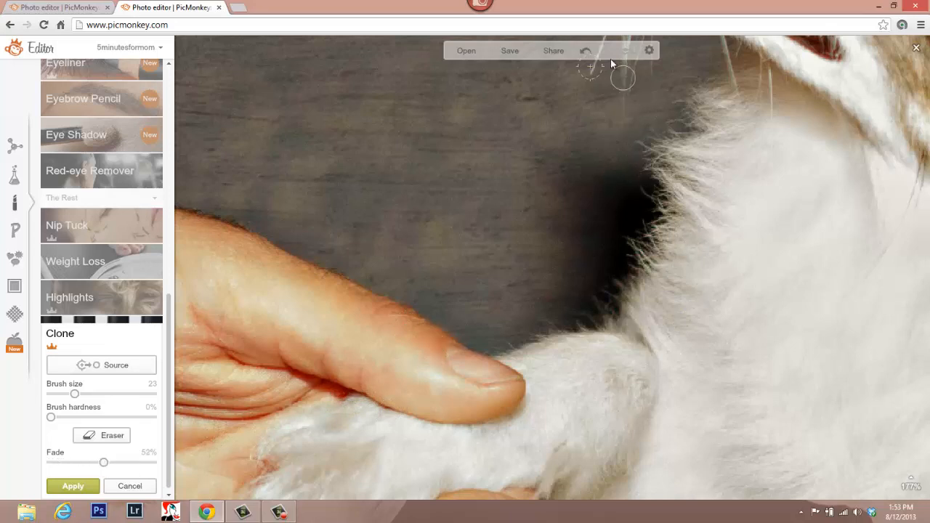
click(73, 485)
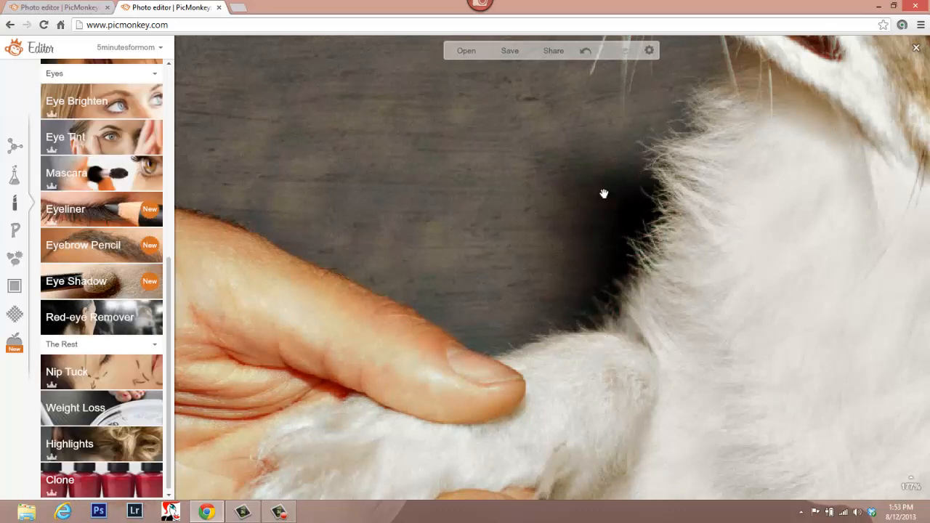
Compare the thumb before and after the cloning by undoing and redoing it, and view the whole photo.
click(588, 57)
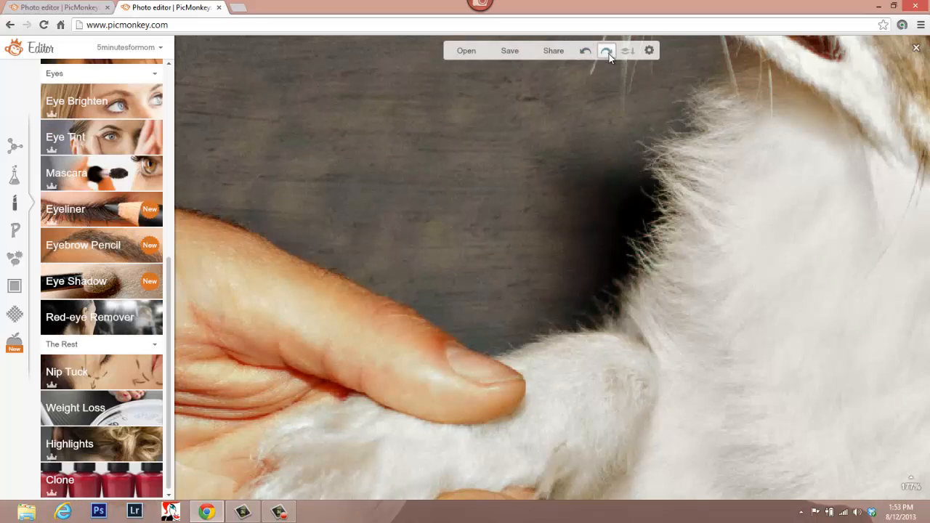
click(609, 54)
scroll(653, 368, down, 3)
scroll(652, 369, down, 2)
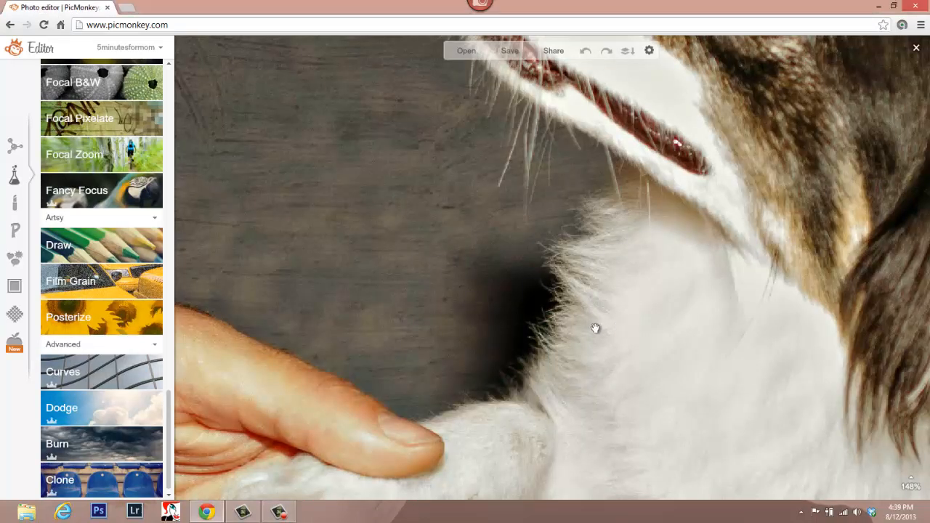
scroll(623, 328, down, 4)
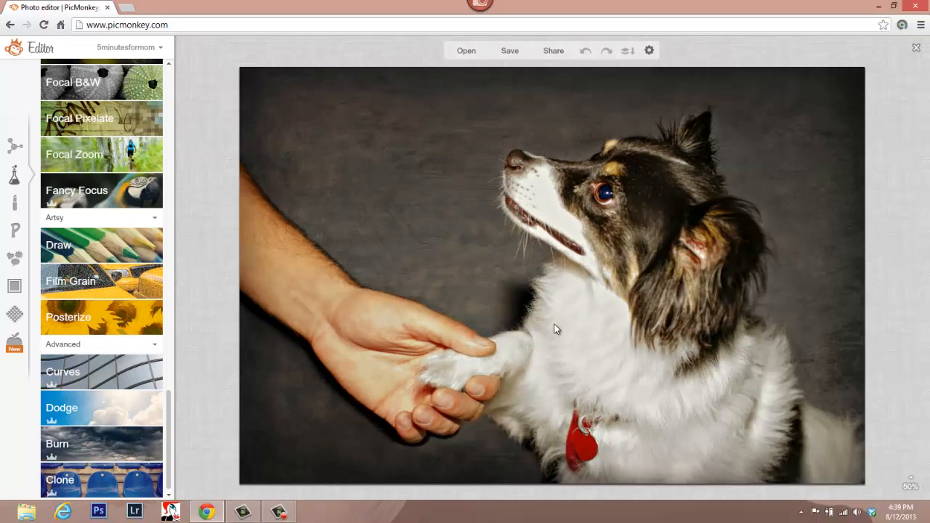
Clone the gray background over the outer part of the dark shadow beside the dog's chest with brush size 45.
scroll(546, 310, up, 5)
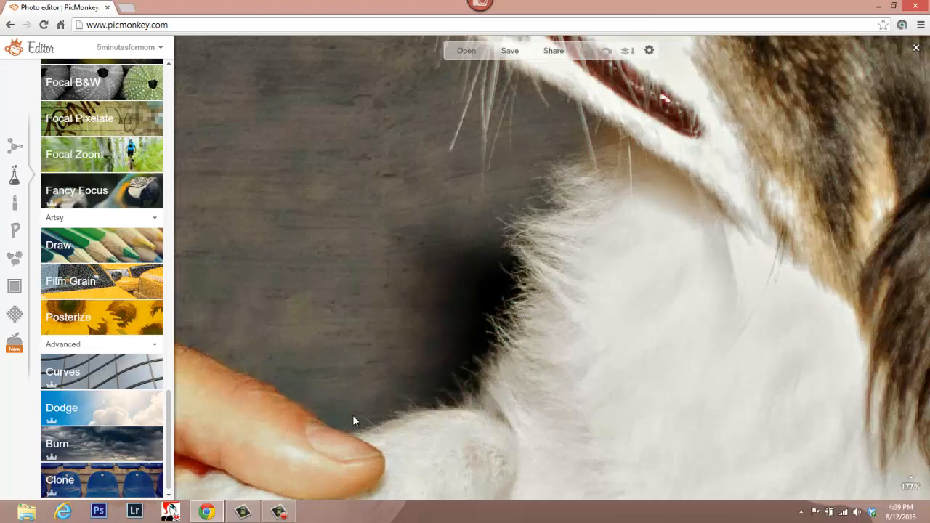
click(329, 337)
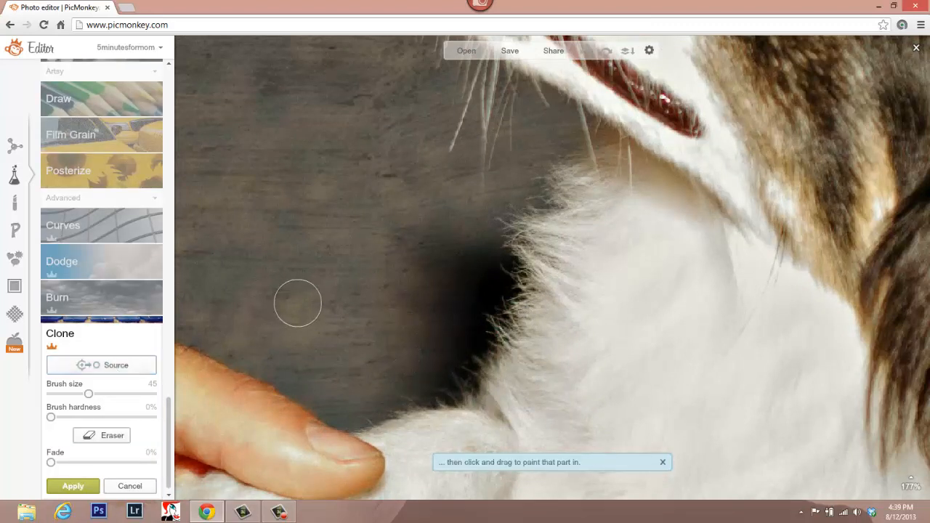
click(111, 365)
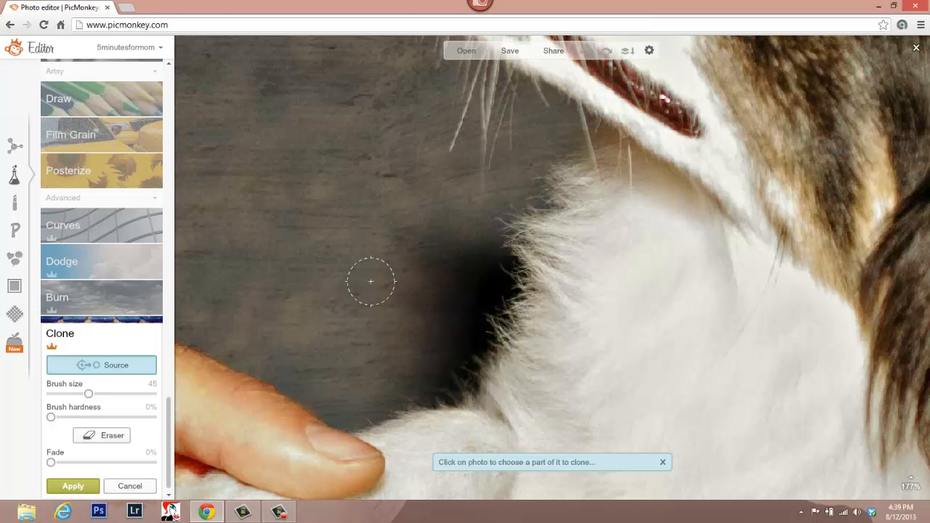
click(374, 292)
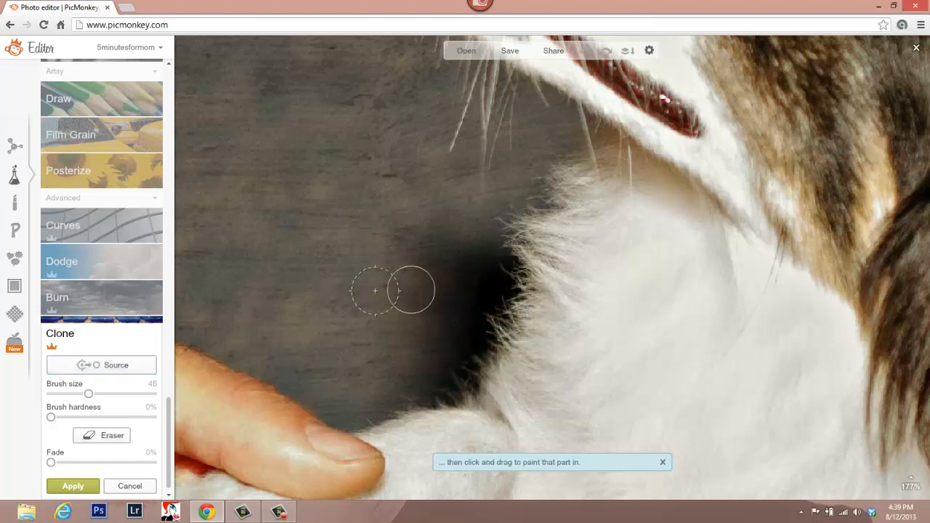
mouse_move(419, 284)
mouse_down()
mouse_move(447, 288)
mouse_move(434, 309)
mouse_move(440, 353)
mouse_move(428, 371)
mouse_move(407, 293)
mouse_move(409, 372)
mouse_move(414, 290)
mouse_move(441, 235)
mouse_move(425, 239)
mouse_move(460, 261)
mouse_move(431, 218)
mouse_up()
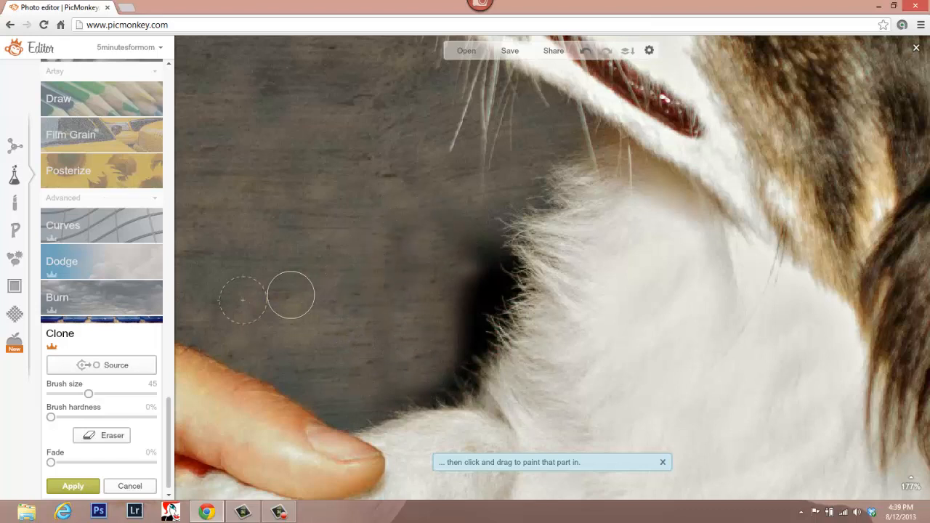
Increase the clone brush size to 78, resample the background, and paint over the remaining dark shadow beside the chest fur.
click(153, 369)
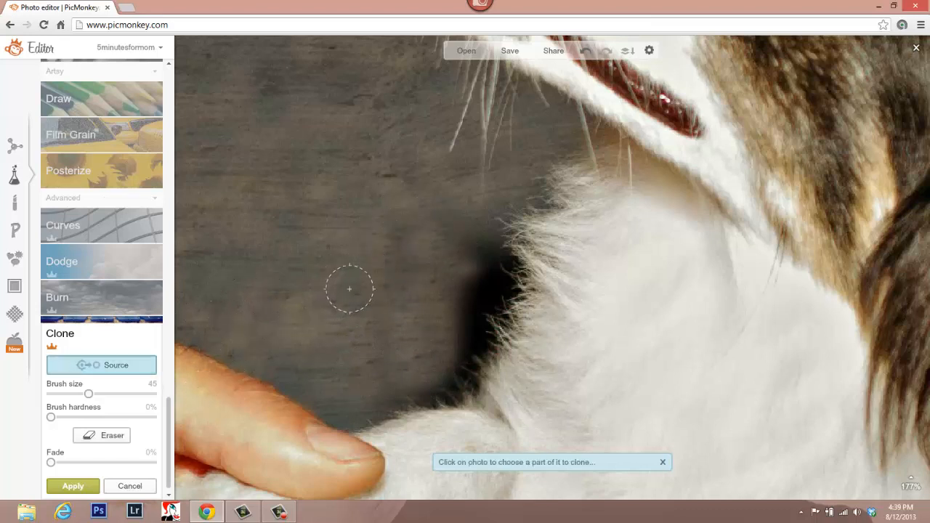
click(103, 394)
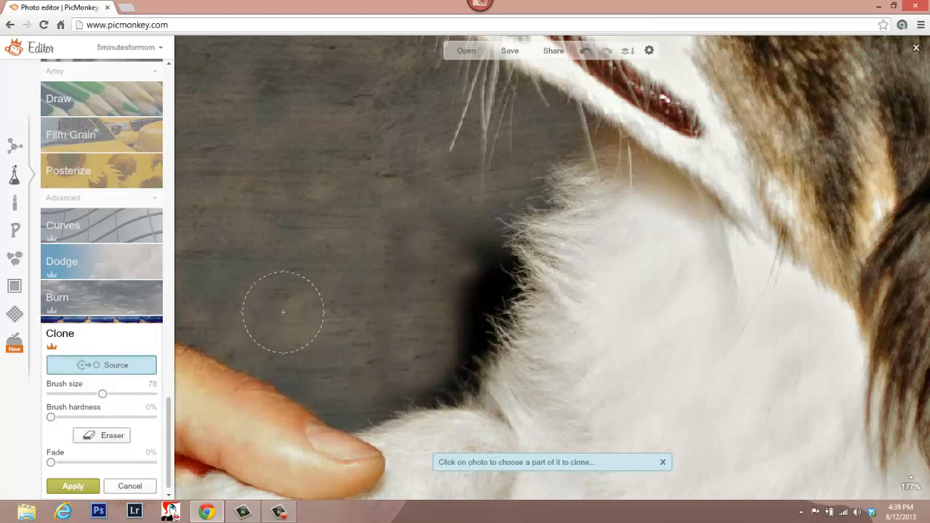
click(333, 254)
mouse_move(477, 269)
mouse_down()
mouse_move(443, 361)
mouse_move(449, 372)
mouse_move(450, 253)
mouse_move(469, 243)
mouse_move(464, 228)
mouse_move(436, 230)
mouse_move(431, 295)
mouse_move(393, 280)
mouse_move(404, 226)
mouse_move(445, 265)
mouse_move(421, 326)
mouse_move(384, 330)
mouse_move(417, 350)
mouse_move(471, 268)
mouse_move(458, 231)
mouse_move(459, 276)
mouse_move(469, 248)
mouse_move(436, 327)
mouse_up()
Clone background along the edge of the chest fur with brush size 43, and undo the last strokes that copied a whisker.
drag(102, 393, 88, 393)
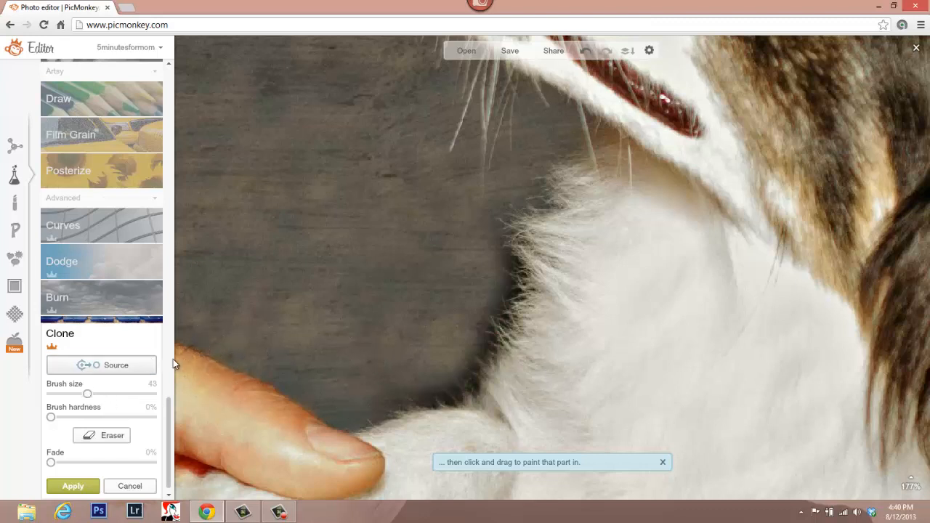
click(145, 364)
click(358, 340)
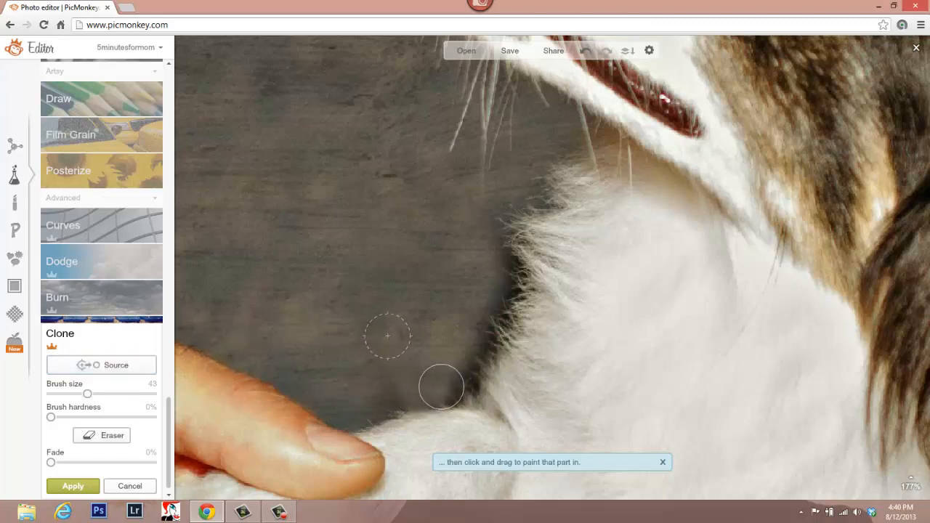
mouse_move(465, 364)
mouse_down()
mouse_move(480, 325)
mouse_move(491, 253)
mouse_move(503, 291)
mouse_move(478, 346)
mouse_move(507, 271)
mouse_move(503, 200)
mouse_move(507, 258)
mouse_up()
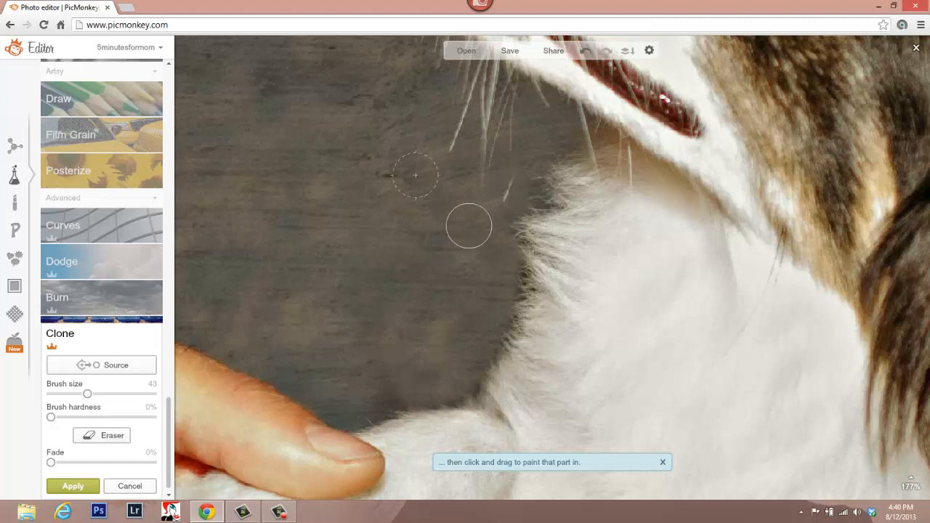
click(585, 53)
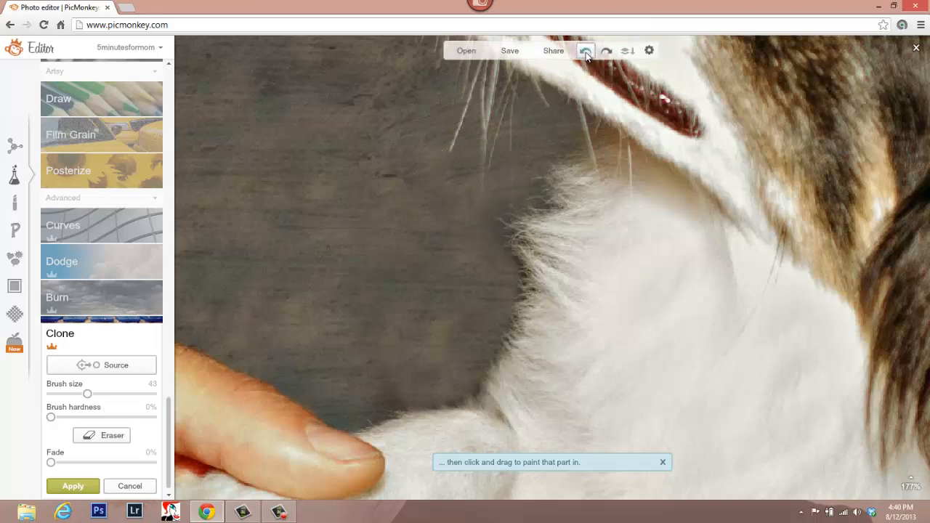
click(585, 53)
click(595, 52)
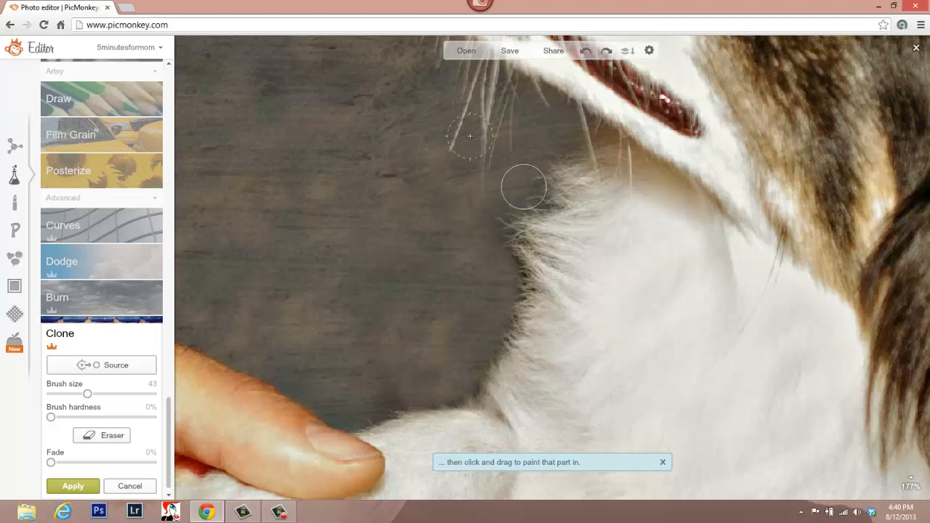
Resample clean background twice and clone it over the leftover dark patches along the chest fur and above the paw.
click(145, 365)
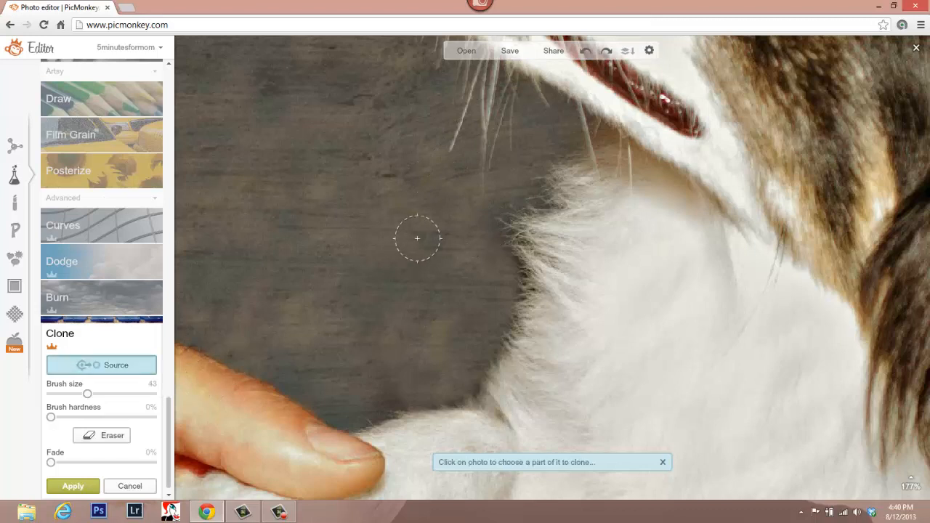
click(429, 222)
mouse_move(502, 200)
mouse_down()
mouse_move(525, 193)
mouse_move(486, 238)
mouse_move(509, 276)
mouse_move(507, 228)
mouse_up()
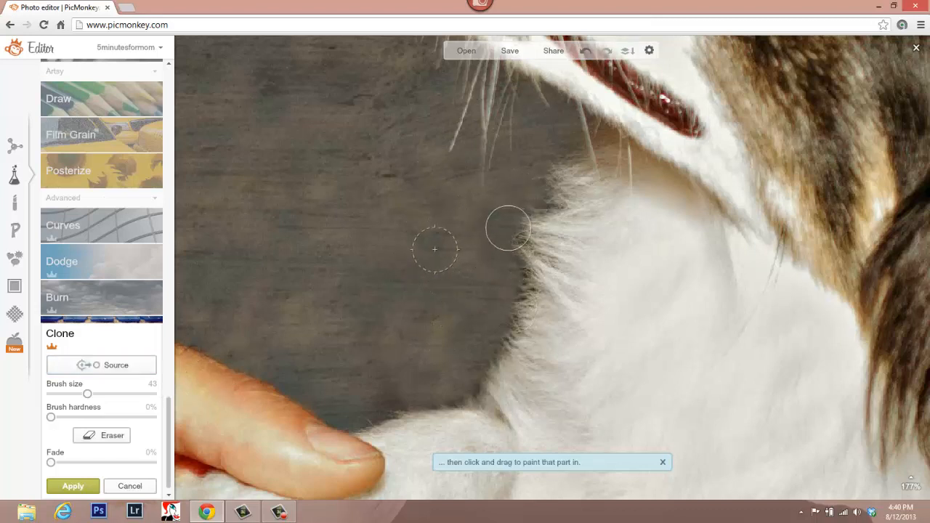
click(149, 364)
click(378, 364)
mouse_move(395, 394)
mouse_down()
mouse_move(481, 375)
mouse_move(516, 333)
mouse_move(492, 324)
mouse_move(491, 305)
mouse_up()
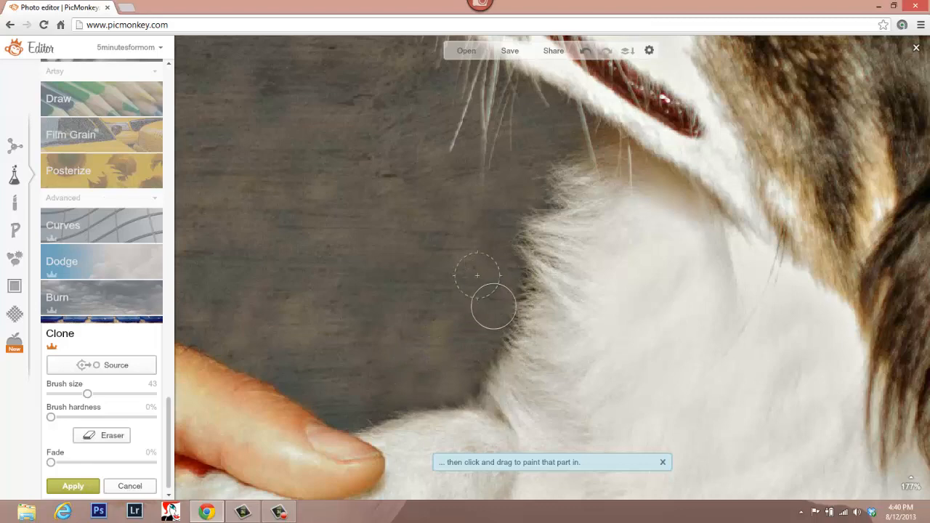
Set the clone brush size to 201, sample the gray background above the hand, and undo the trial stroke.
scroll(492, 305, down, 5)
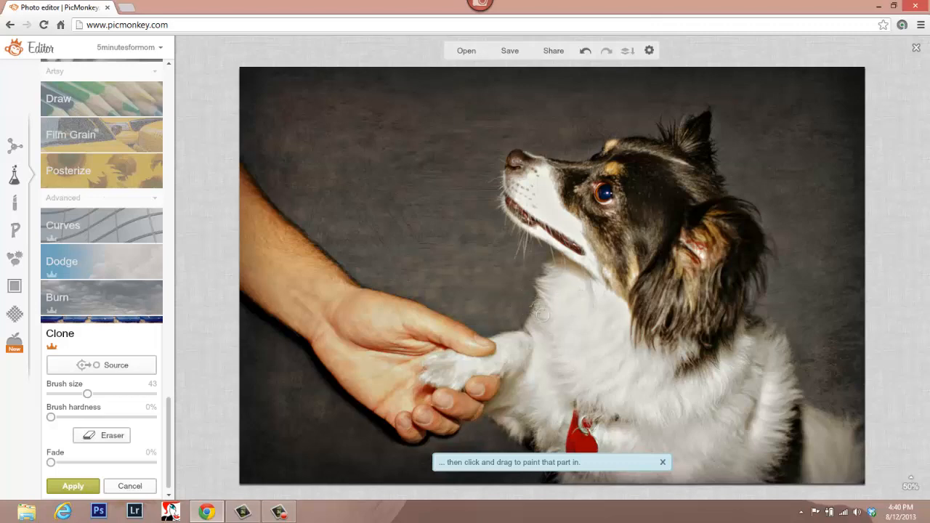
scroll(541, 312, up, 4)
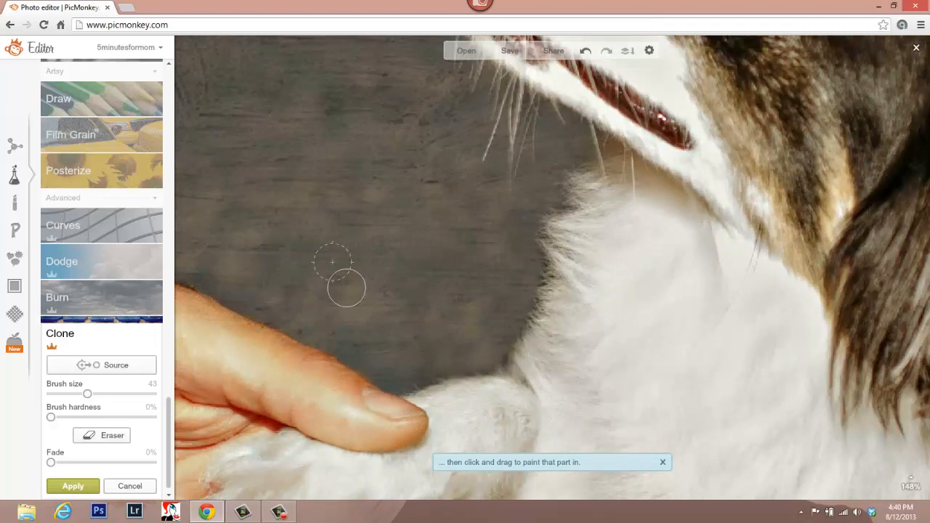
scroll(514, 270, down, 3)
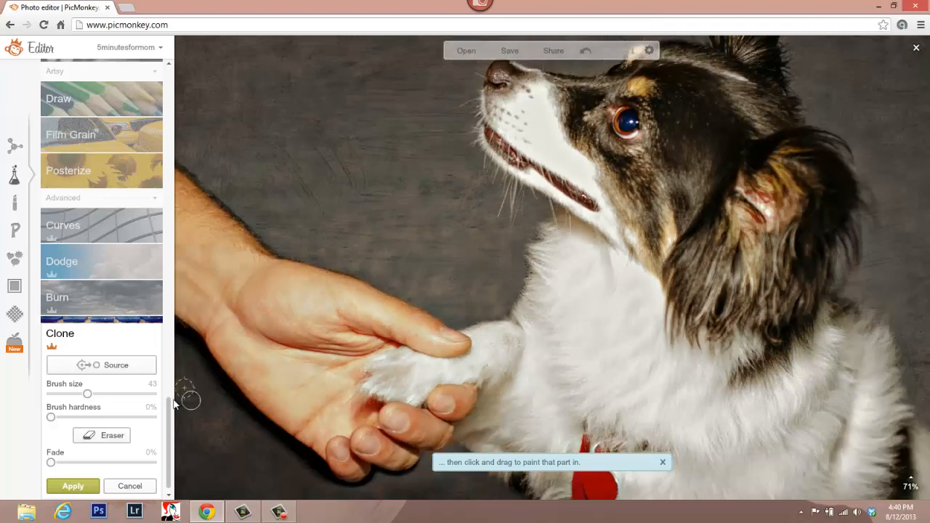
click(125, 369)
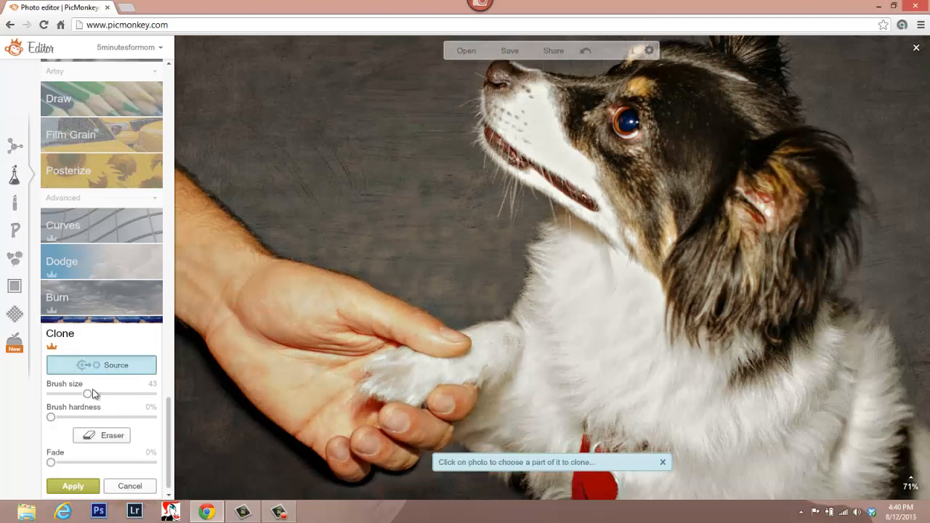
drag(116, 398, 130, 395)
click(395, 176)
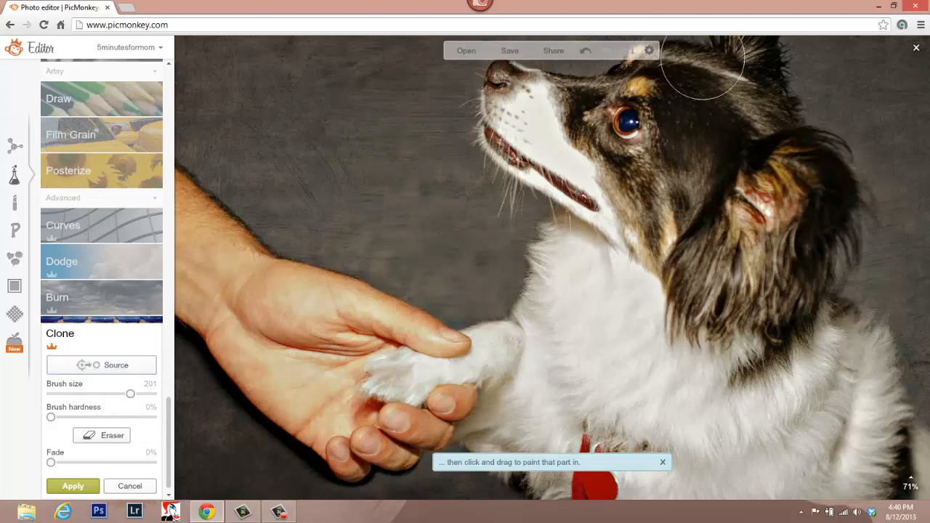
key(ctrl+z)
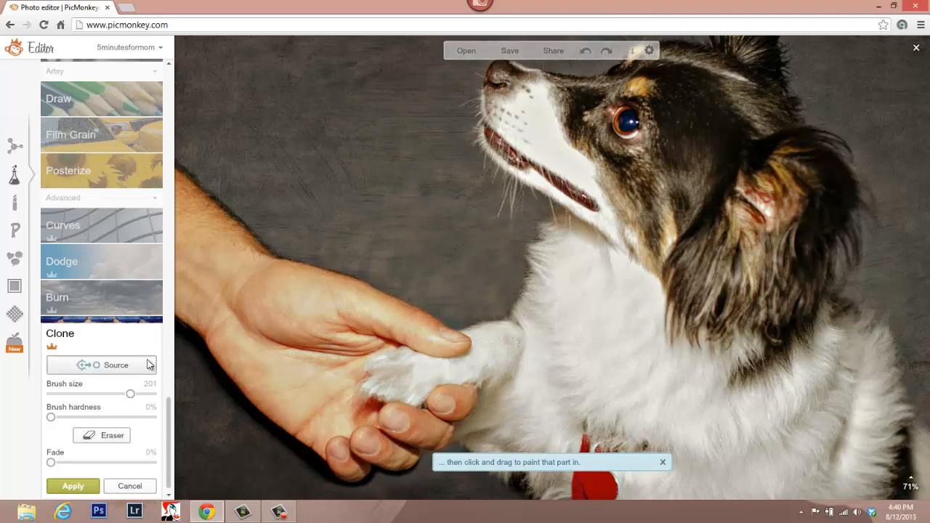
Try cloning the background above the arm and hand from two different sample spots, and undo the strokes.
click(345, 150)
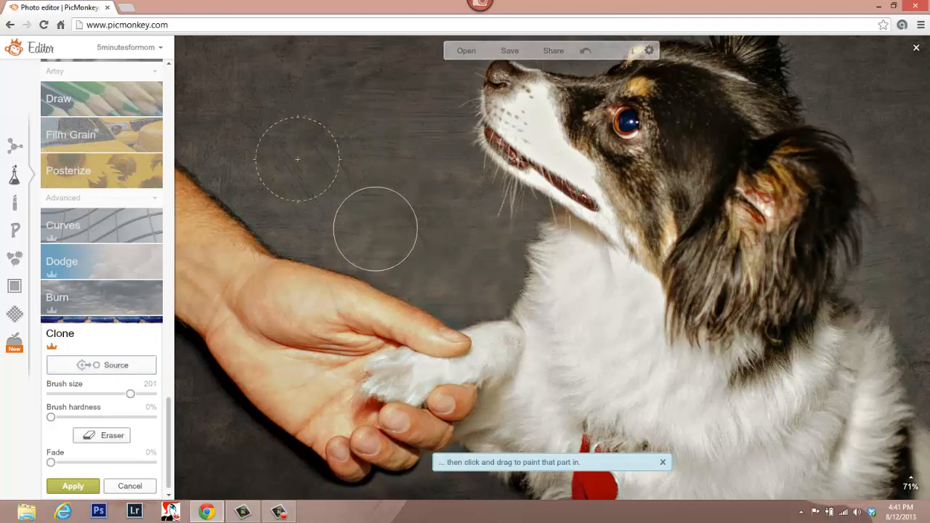
click(135, 365)
click(356, 187)
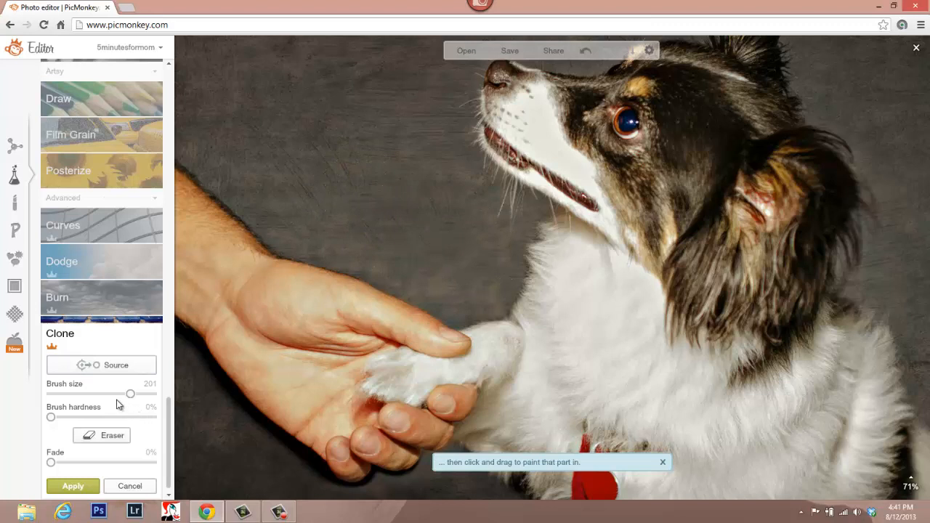
click(588, 56)
click(588, 56)
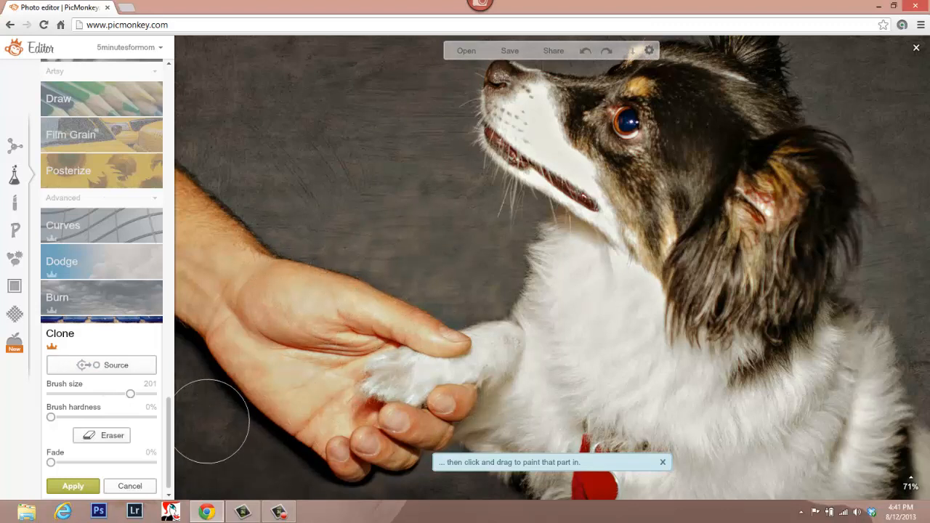
Sample the background above the hand at two spots and clone it over the uneven area between hand and muzzle.
click(131, 369)
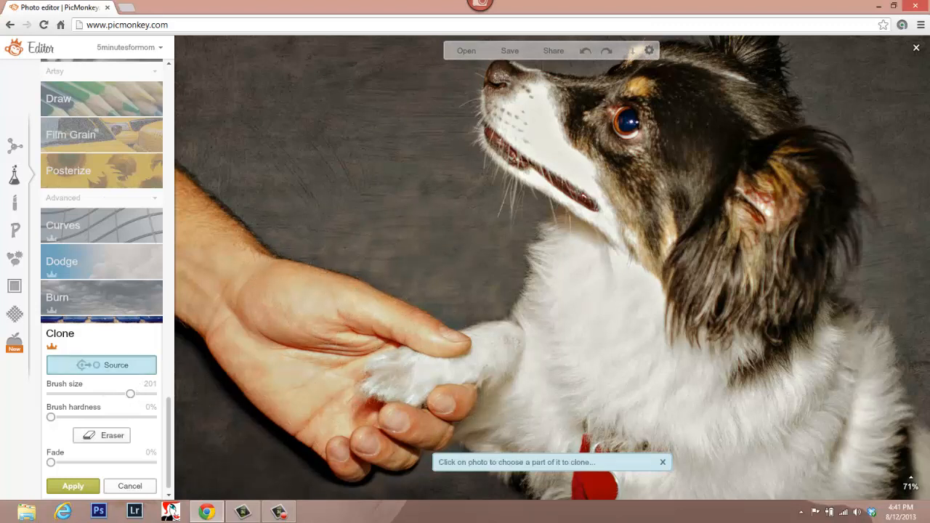
click(317, 167)
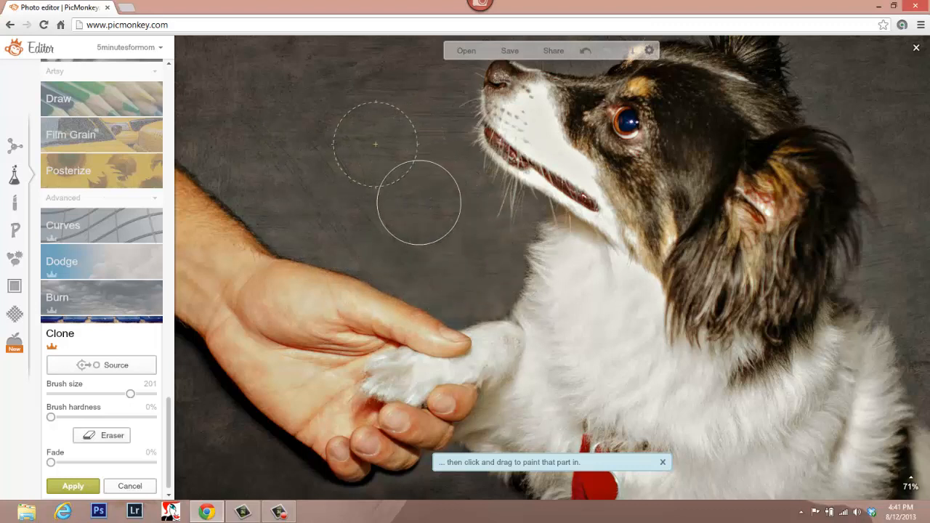
click(117, 364)
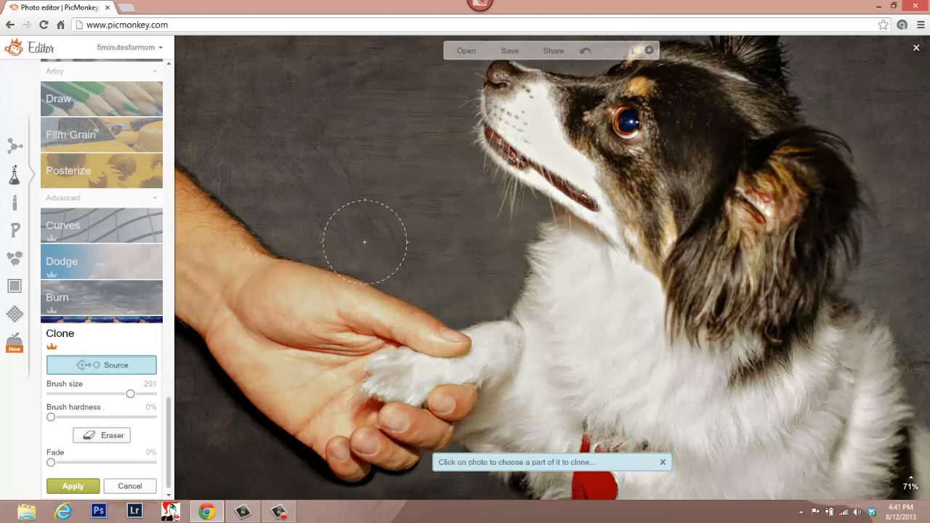
click(411, 165)
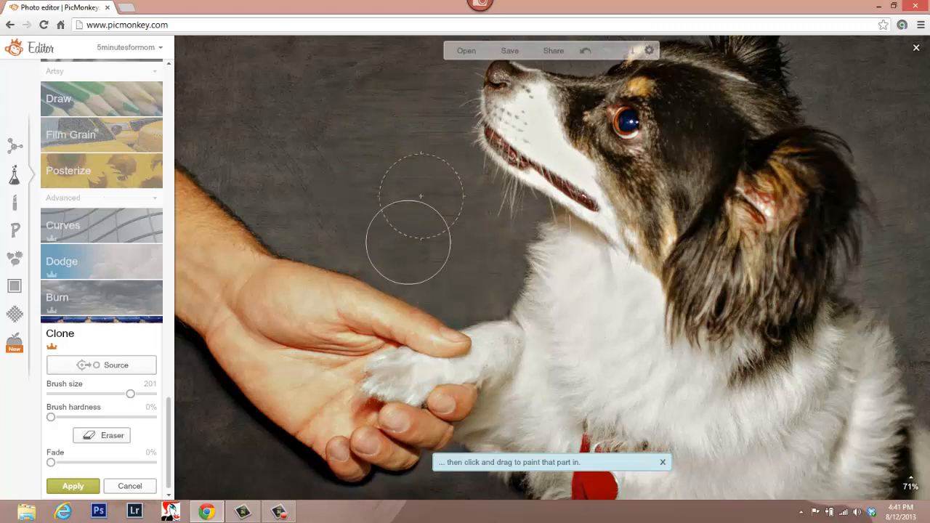
Apply the clone edits, and compare the photo before and after by undoing and redoing them.
scroll(614, 331, down, 1)
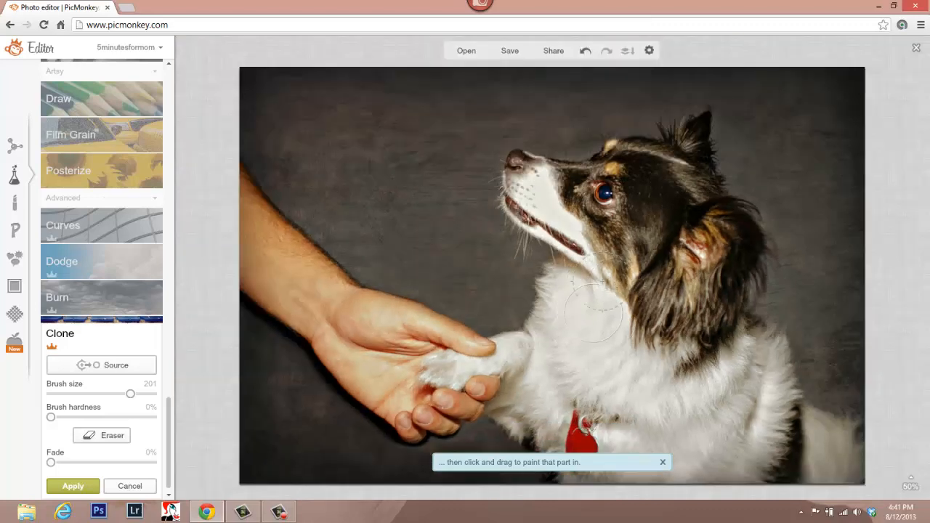
scroll(436, 254, up, 2)
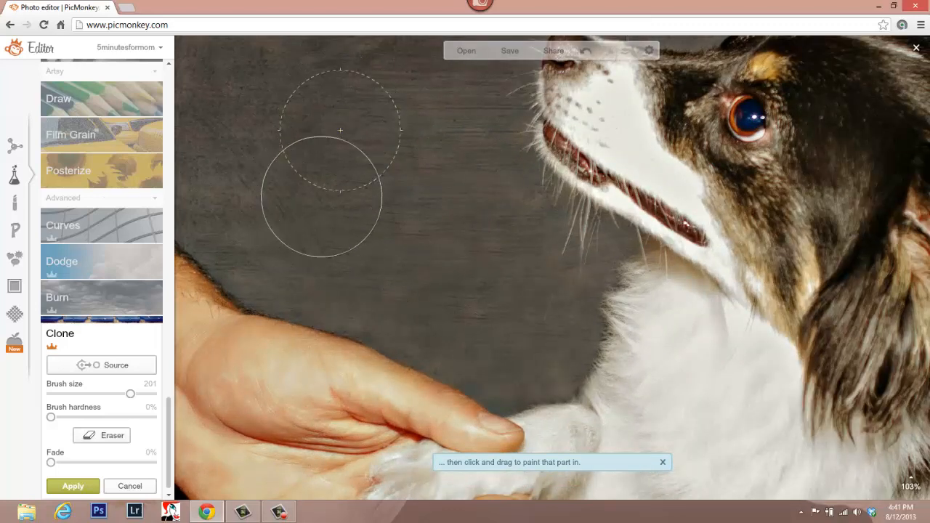
scroll(465, 271, down, 2)
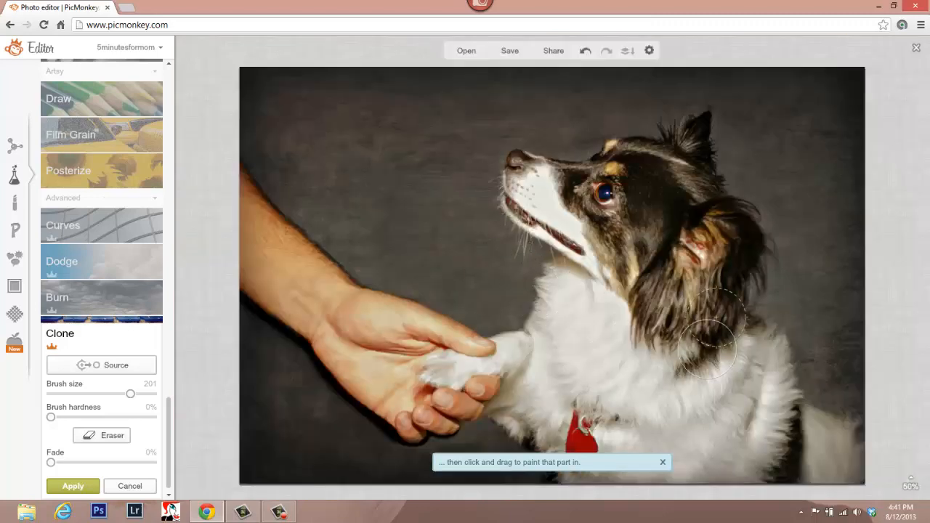
scroll(445, 285, up, 1)
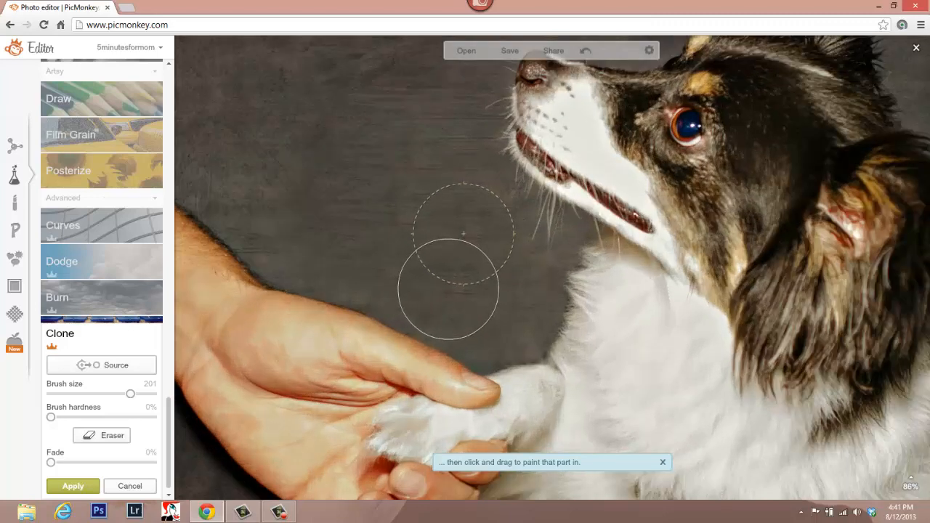
scroll(617, 353, down, 1)
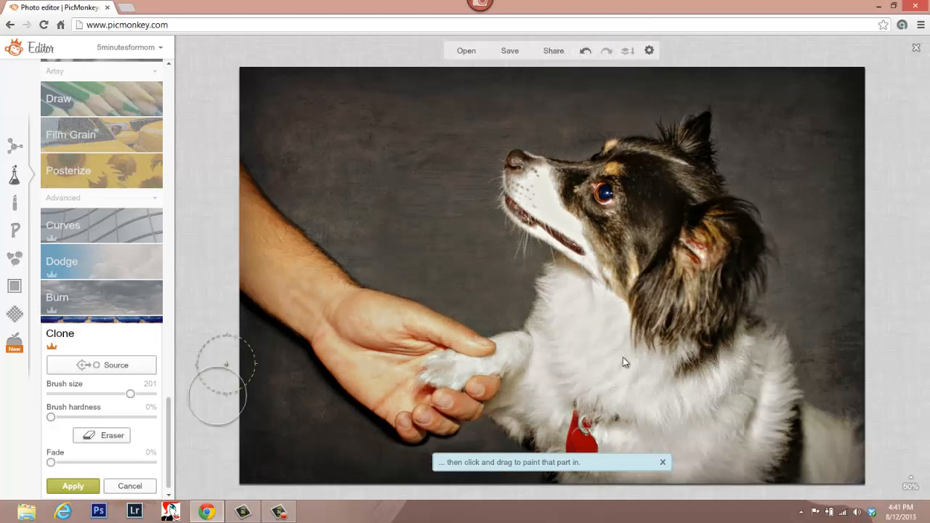
key(Return)
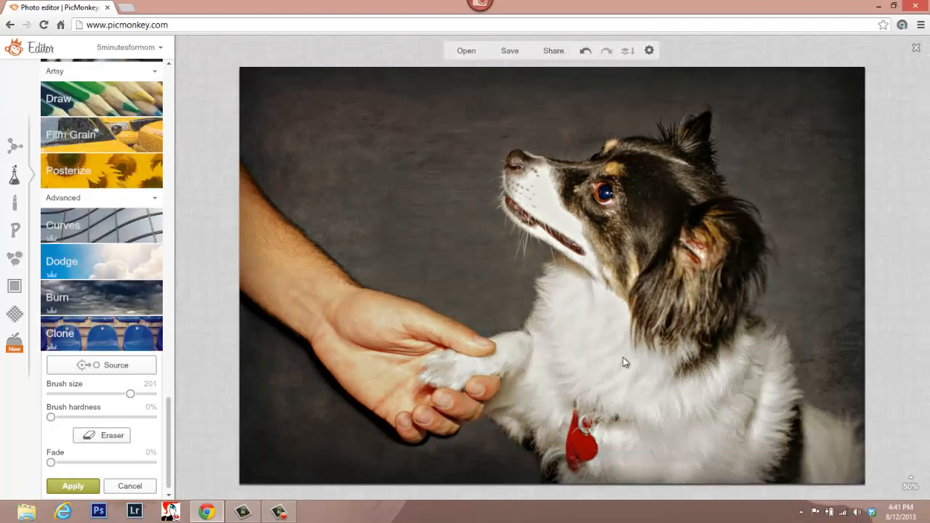
key(ctrl+z)
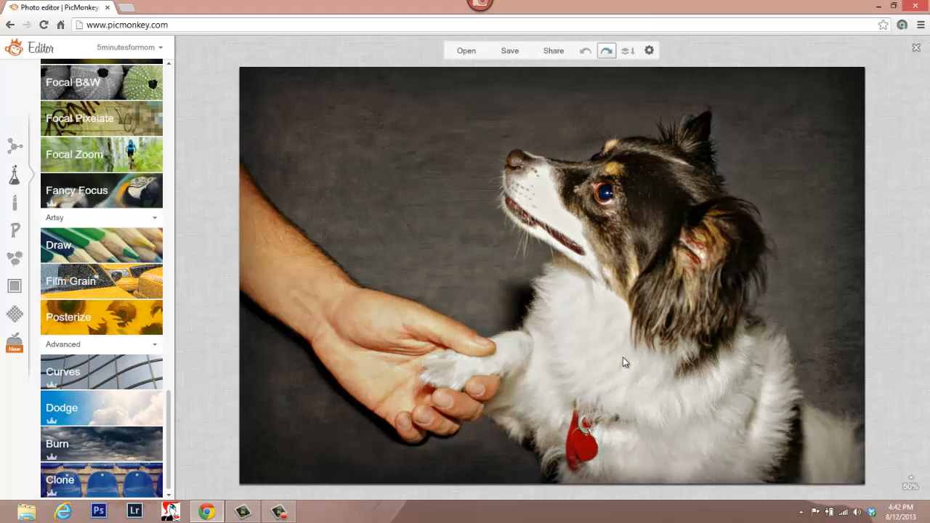
key(ctrl+y)
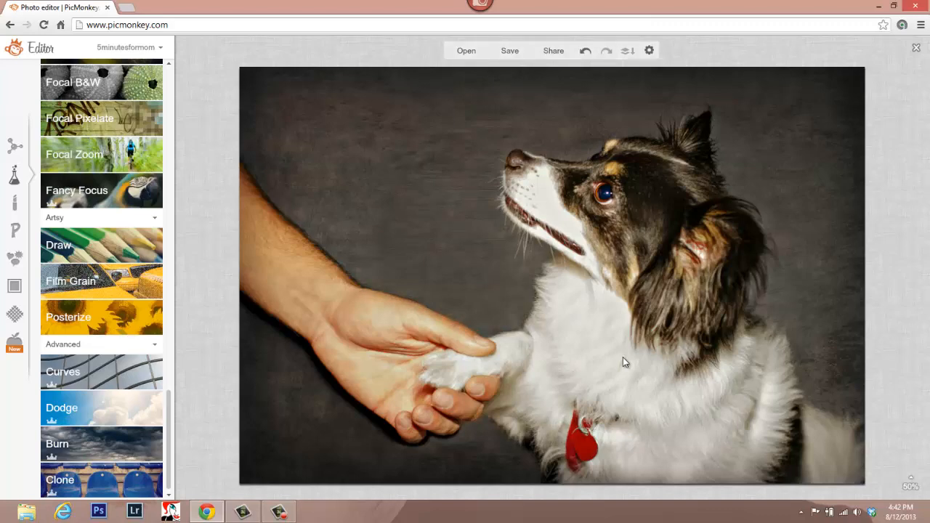
Reopen the Clone effect, sample the white chest fur, try painting it along the chest edge, and undo the stroke.
scroll(623, 357, up, 5)
scroll(623, 357, up, 3)
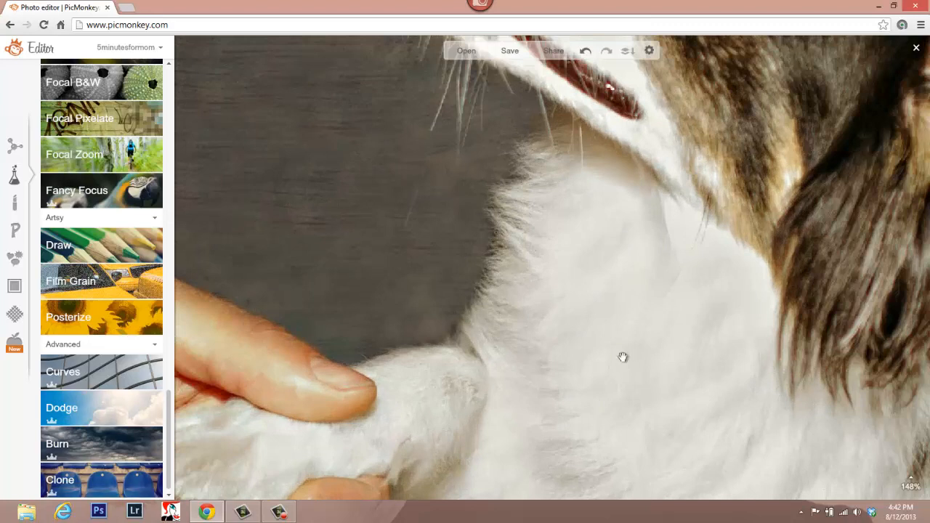
click(101, 480)
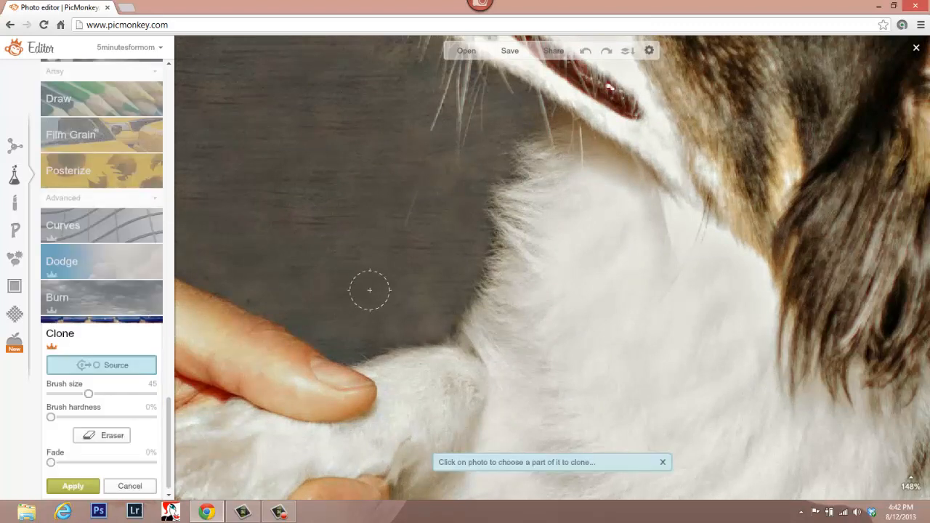
click(411, 332)
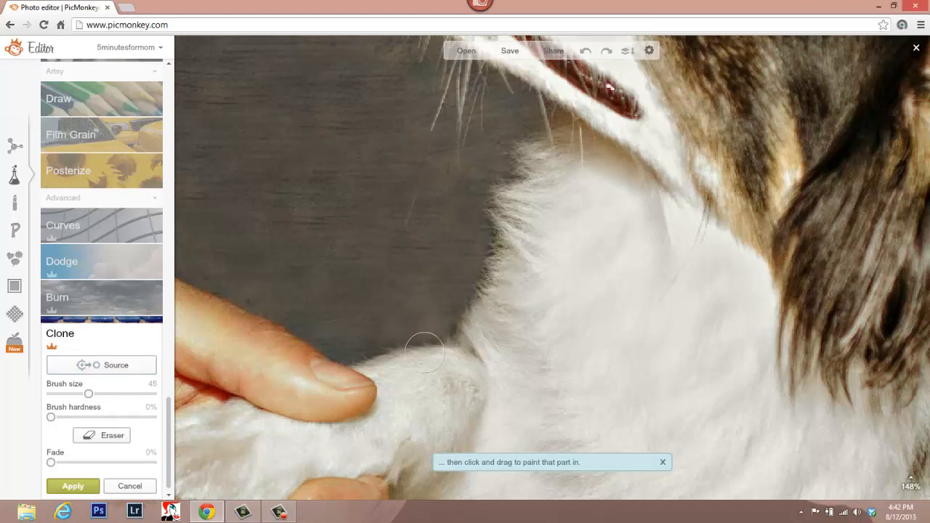
click(102, 365)
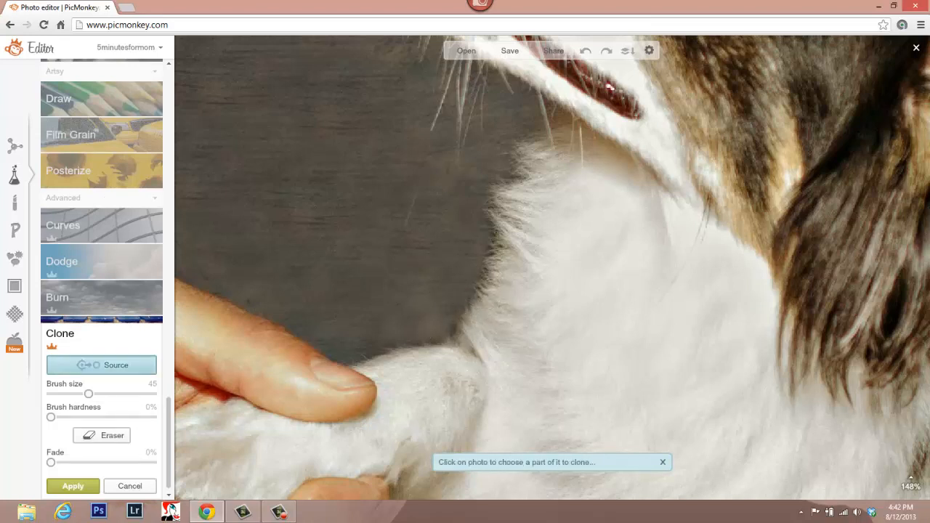
click(510, 310)
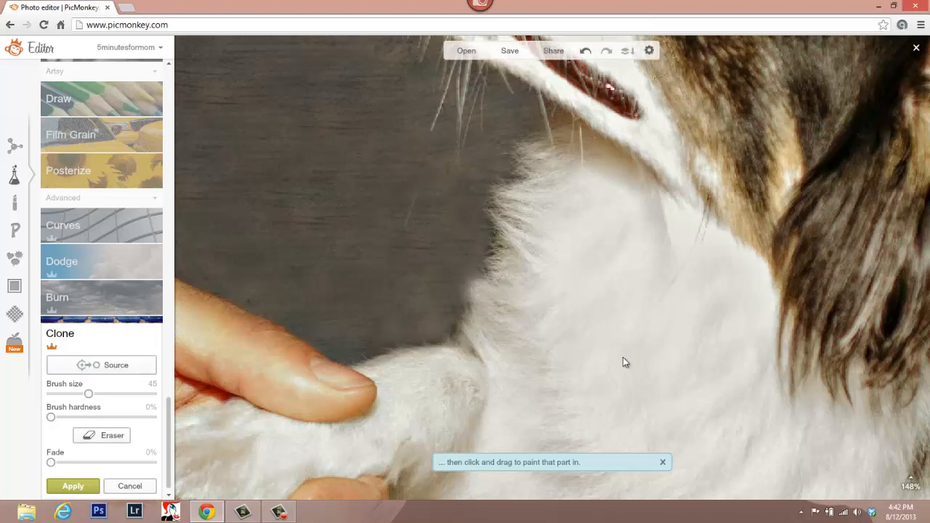
click(586, 51)
drag(453, 320, 424, 348)
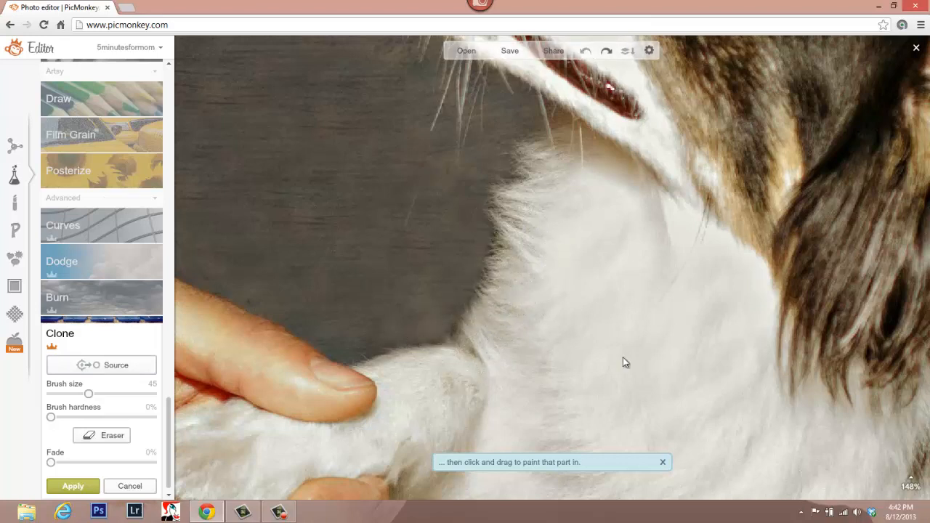
Resample the chest fur, set the clone fade to 46%, paint along the fur edge, and undo the last strokes.
click(102, 364)
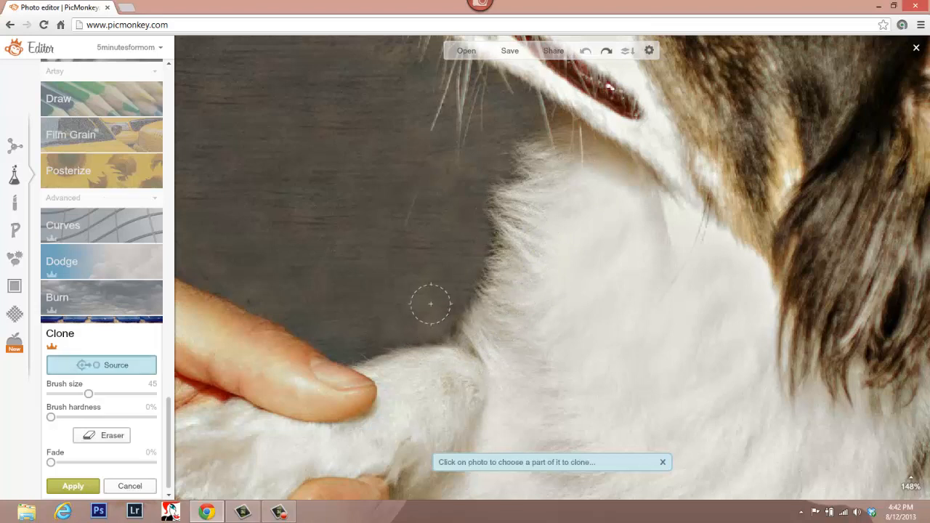
click(512, 267)
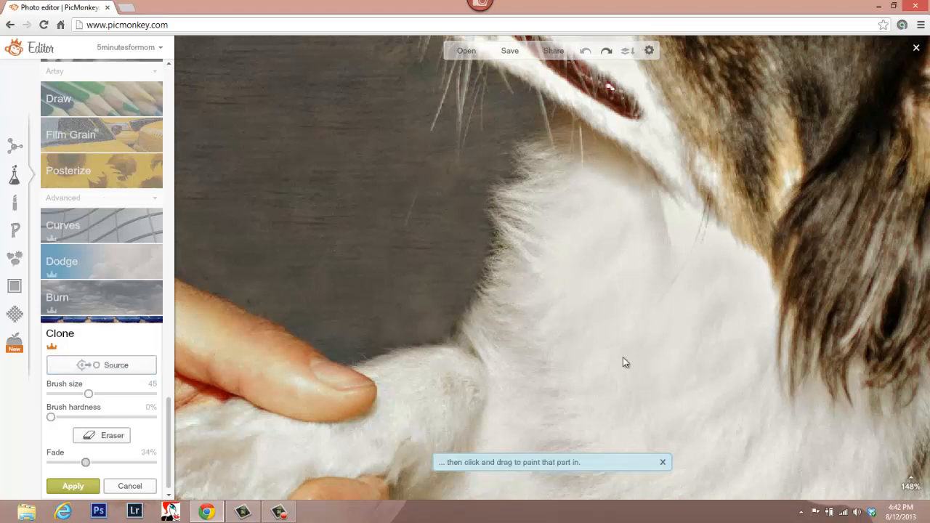
drag(86, 461, 97, 462)
click(497, 243)
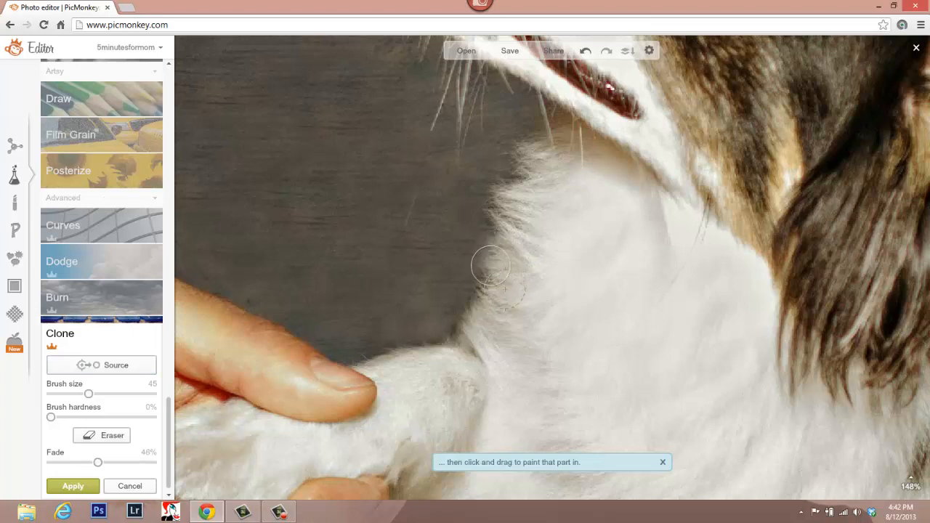
drag(490, 266, 460, 342)
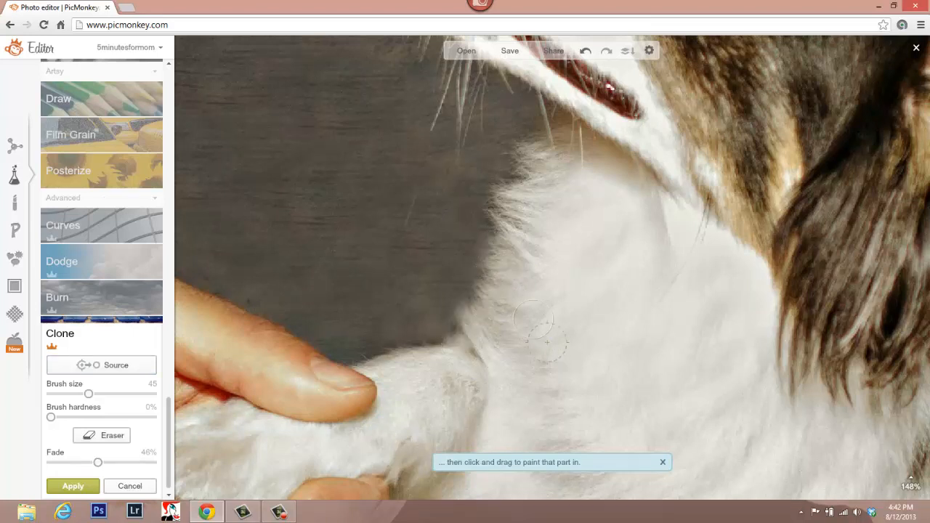
click(586, 51)
click(585, 51)
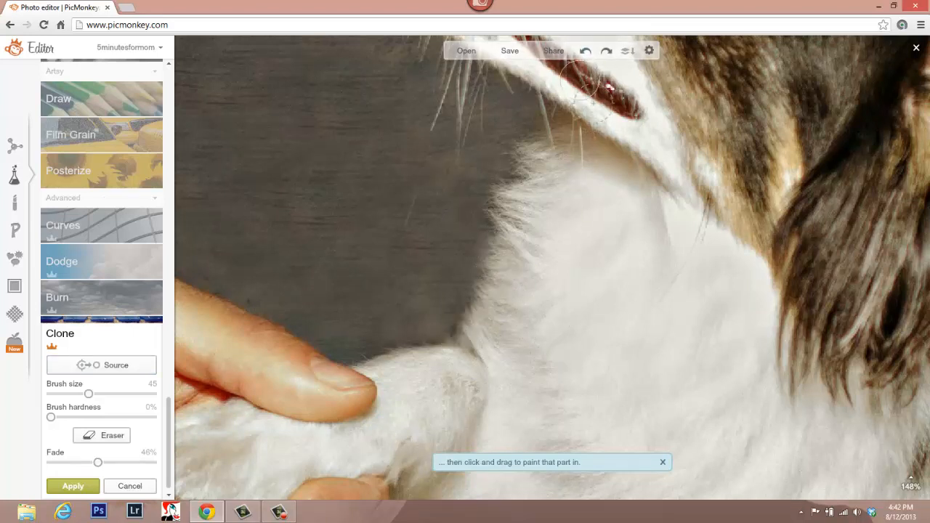
Resample the lower chest fur and clone it softly along the upper edge of the chest below the chin.
click(120, 365)
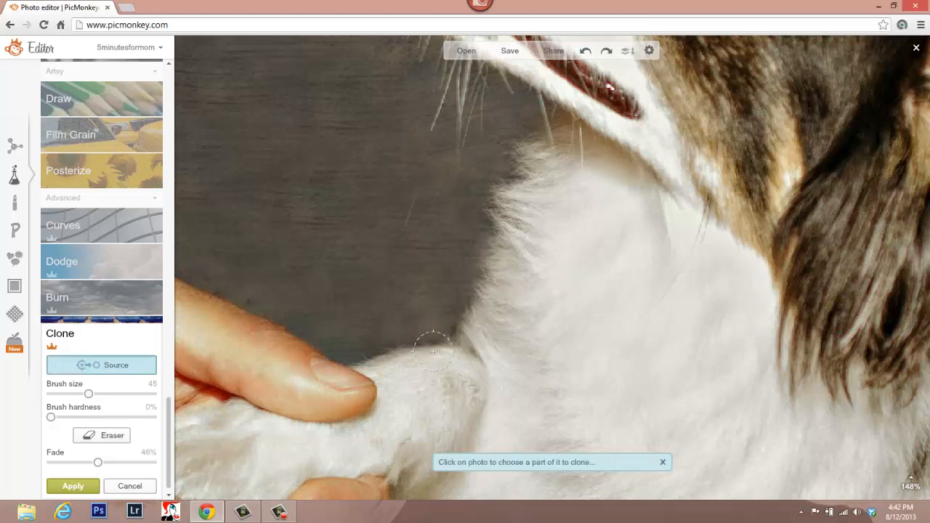
click(504, 317)
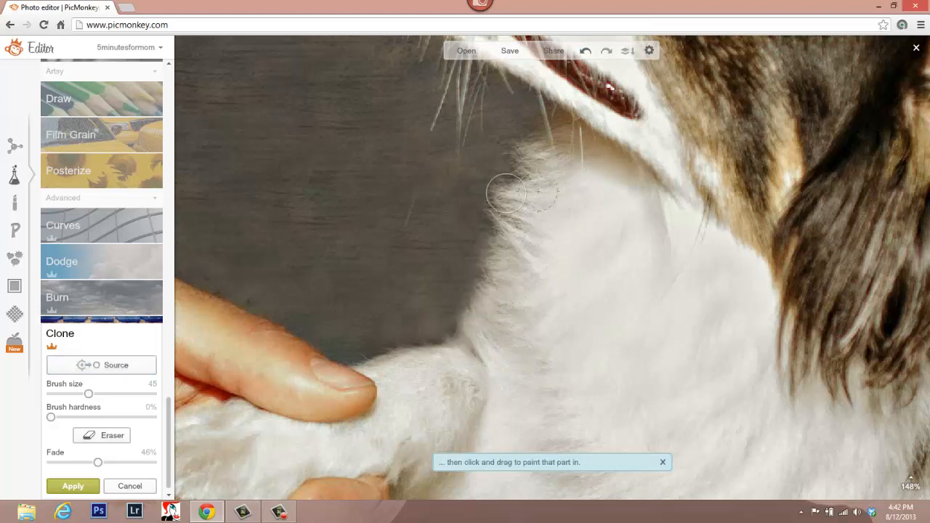
mouse_move(507, 193)
mouse_down()
mouse_move(510, 180)
mouse_move(503, 207)
mouse_move(512, 227)
mouse_move(546, 254)
mouse_up()
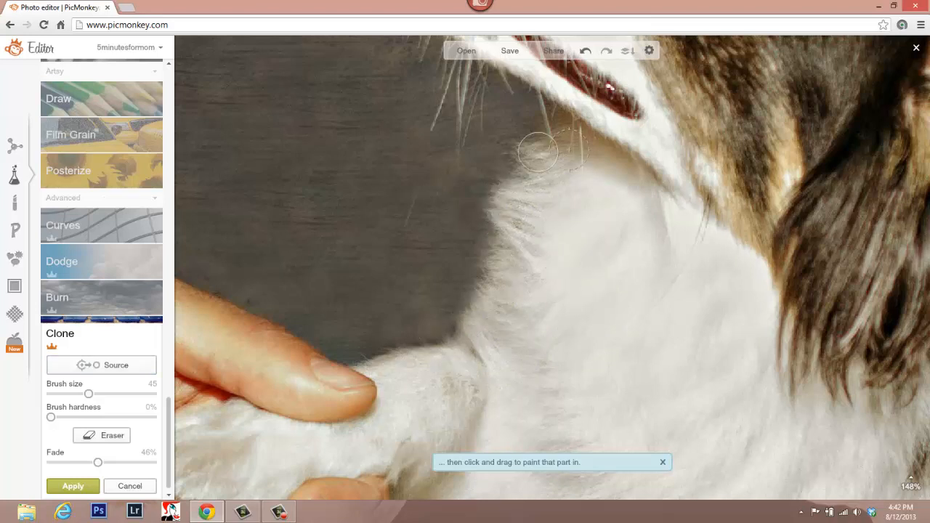
Finish cloning the upper chest fur, sample the dark background beside it, and clone the background softly along the fur edge.
drag(537, 152, 522, 168)
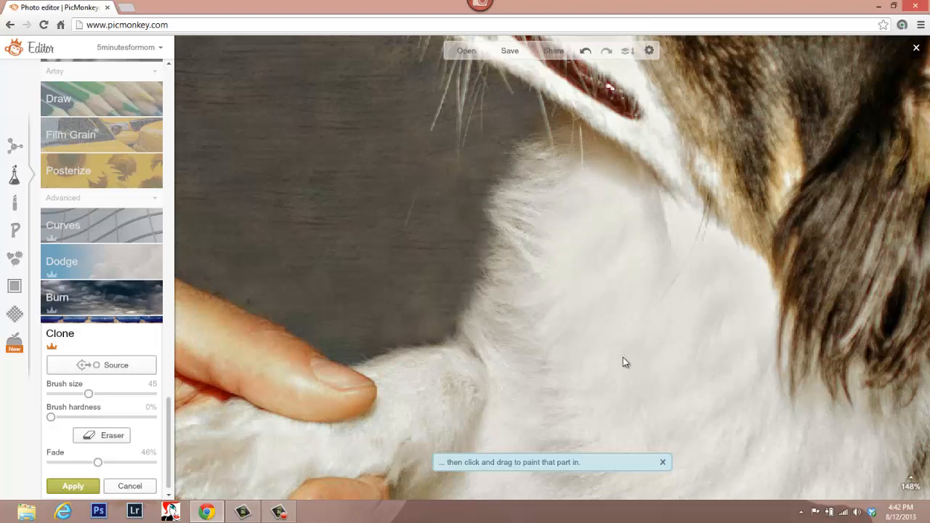
click(102, 365)
click(464, 196)
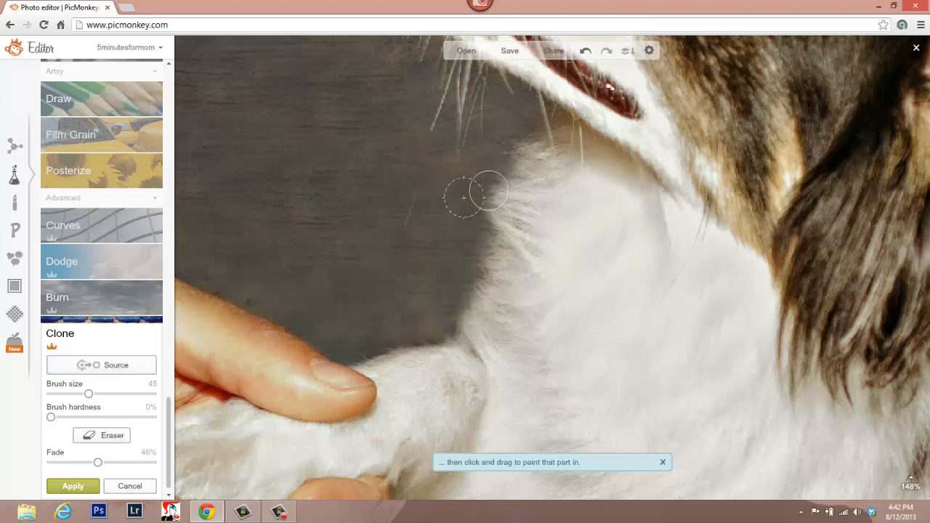
drag(489, 190, 495, 203)
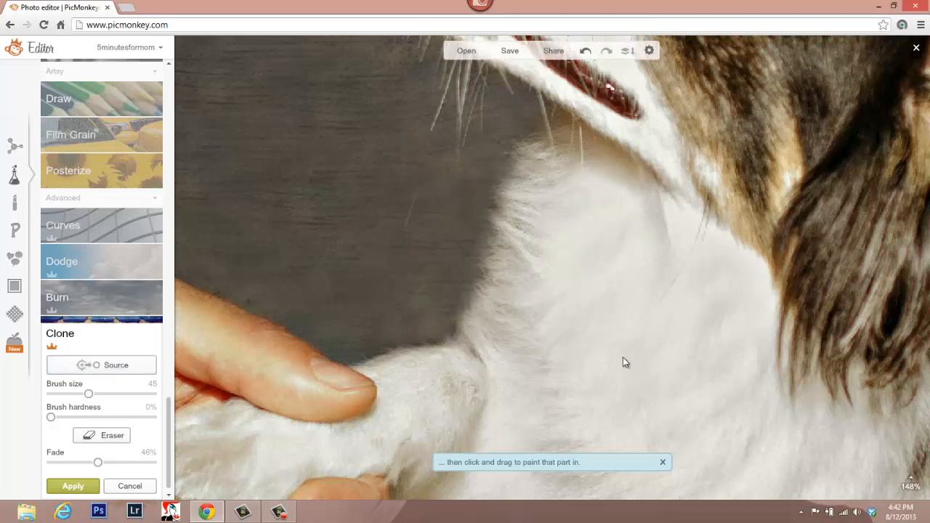
click(585, 50)
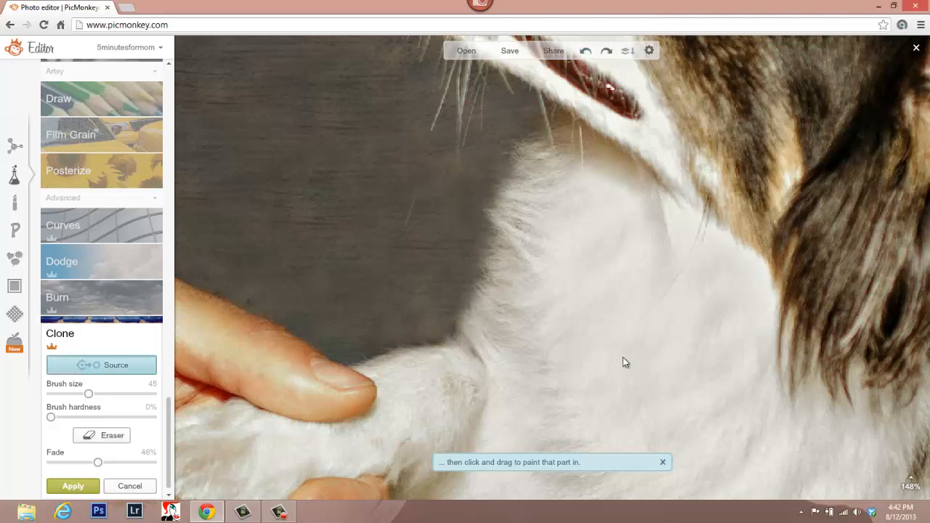
click(448, 184)
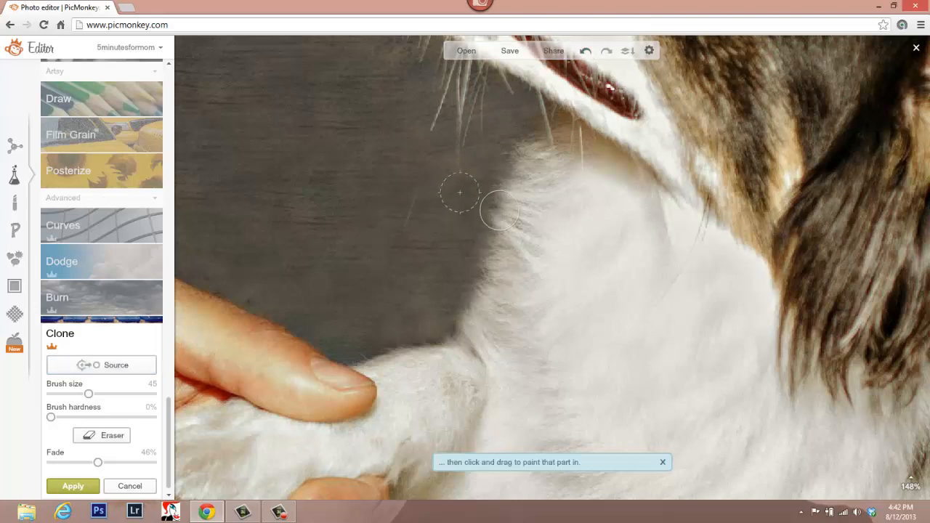
drag(486, 211, 491, 216)
Try cloning along the top of the chest fur below the chin, and undo the stroke.
scroll(663, 285, down, 5)
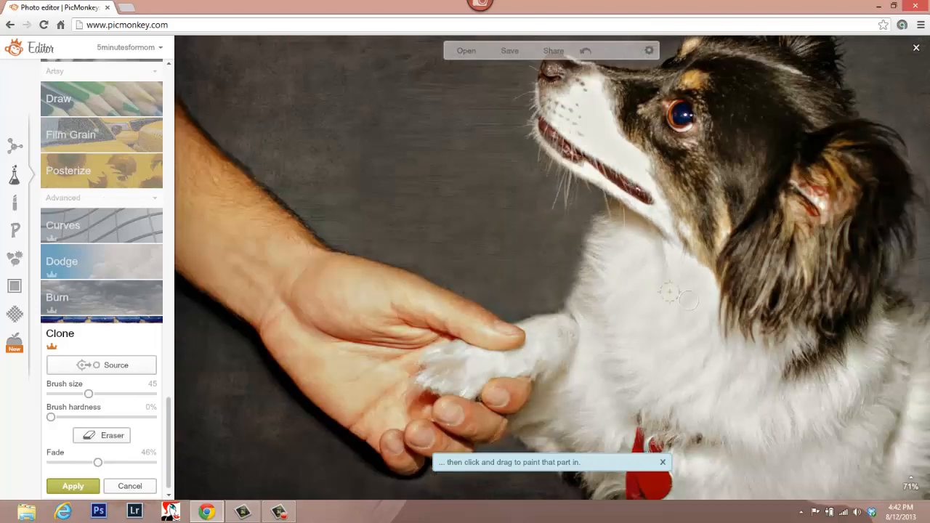
scroll(621, 276, up, 5)
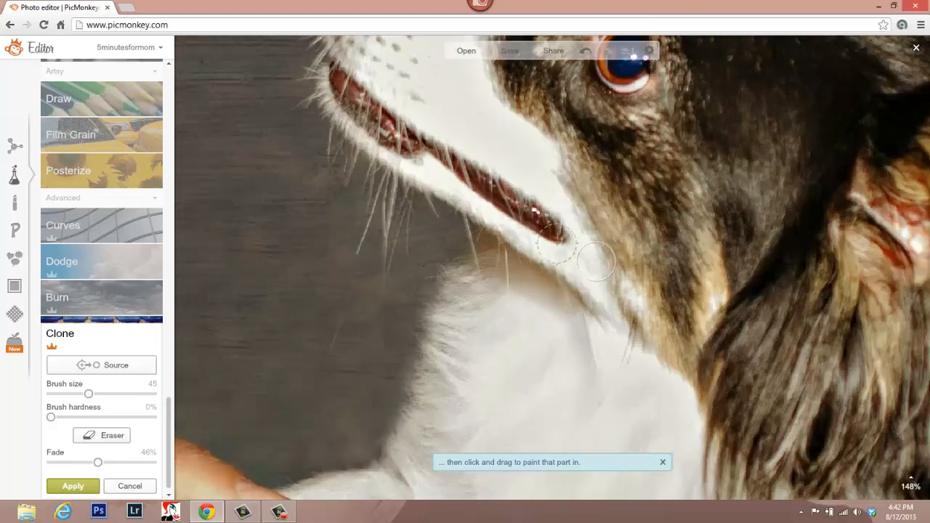
drag(447, 270, 546, 308)
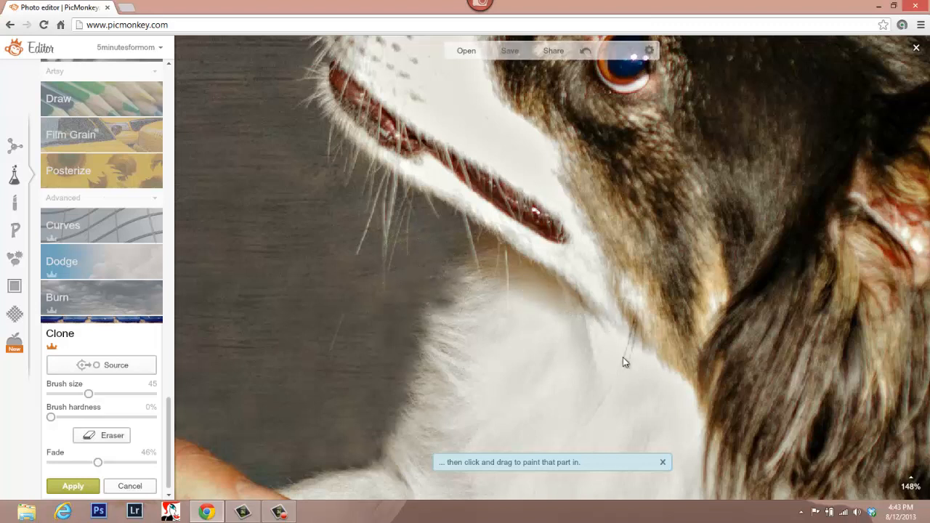
key(ctrl+z)
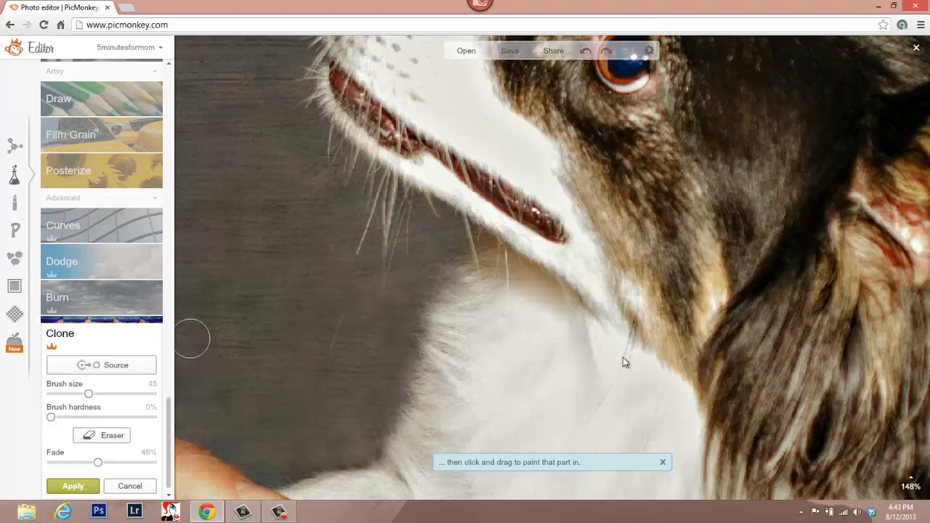
Set the clone brush size to 34, resample the dark background, and paint it softly along the upper chest fur edge.
click(102, 365)
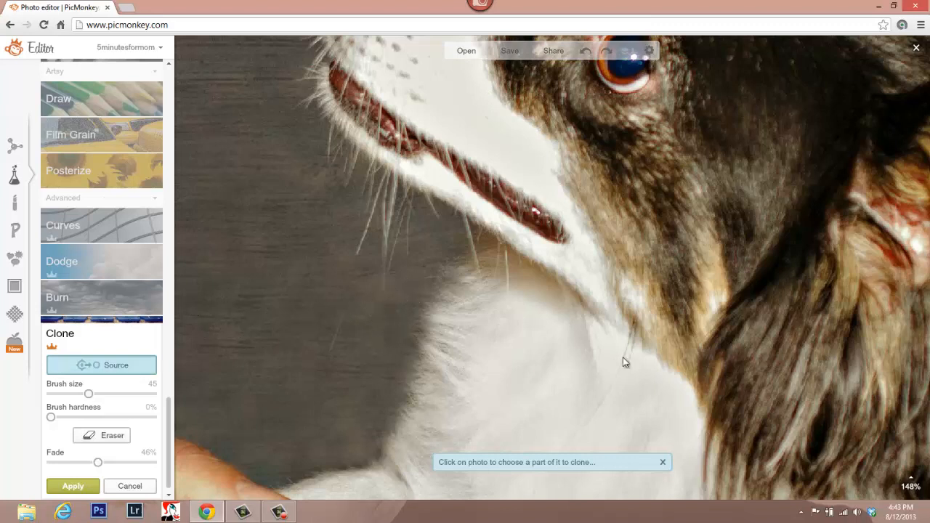
drag(89, 393, 82, 394)
click(382, 318)
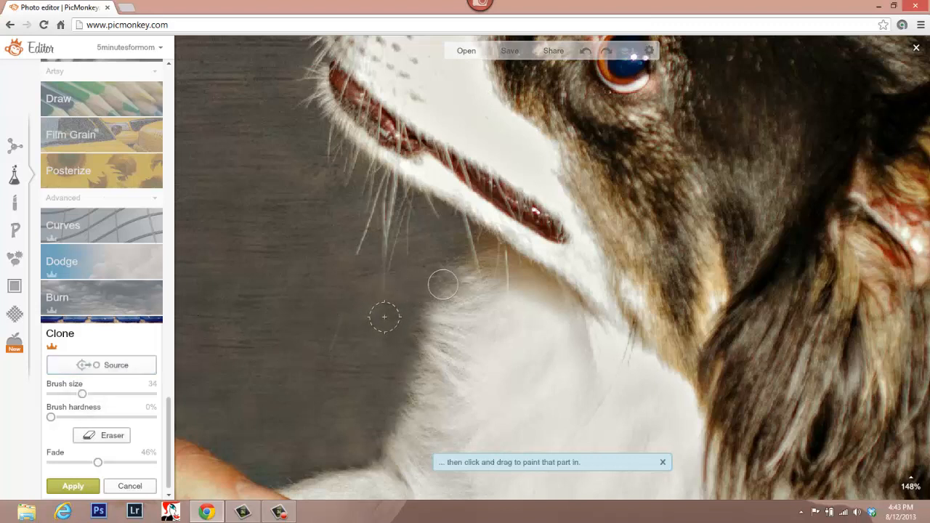
drag(445, 284, 446, 269)
scroll(618, 351, down, 5)
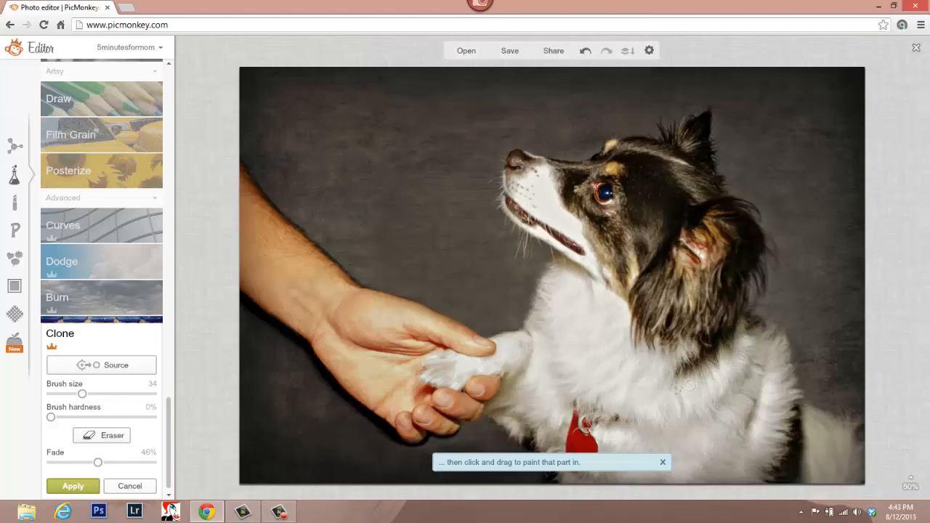
scroll(600, 353, up, 4)
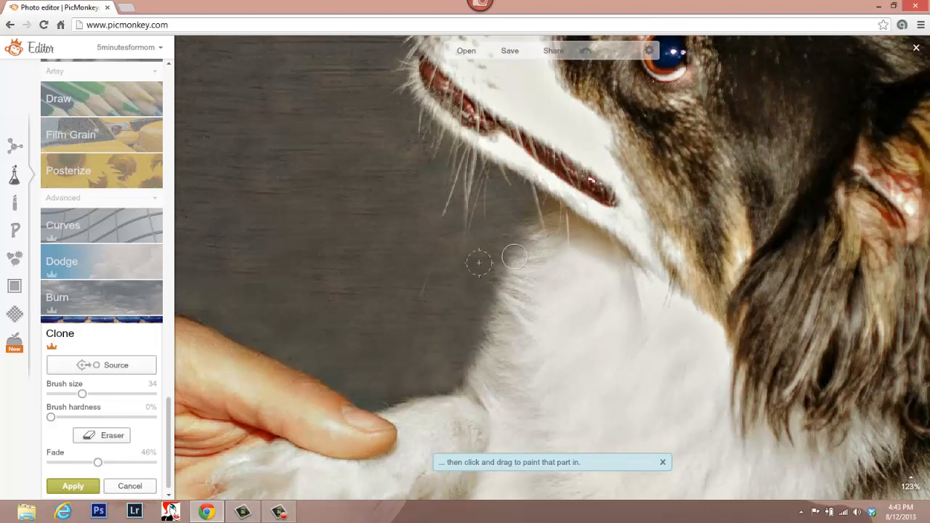
mouse_move(514, 256)
mouse_down()
mouse_move(497, 269)
mouse_move(500, 292)
mouse_up()
drag(515, 249, 522, 237)
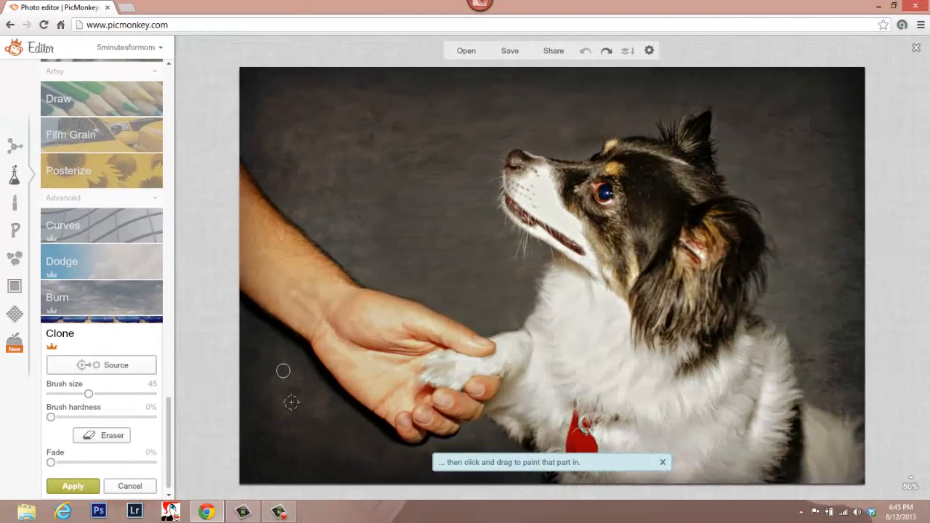
Clone the background over the shadow beneath the forearm and hand with a size 45 brush and 0% fade.
scroll(283, 371, up, 3)
scroll(329, 411, down, 3)
scroll(276, 347, up, 2)
scroll(246, 331, down, 2)
scroll(216, 317, up, 2)
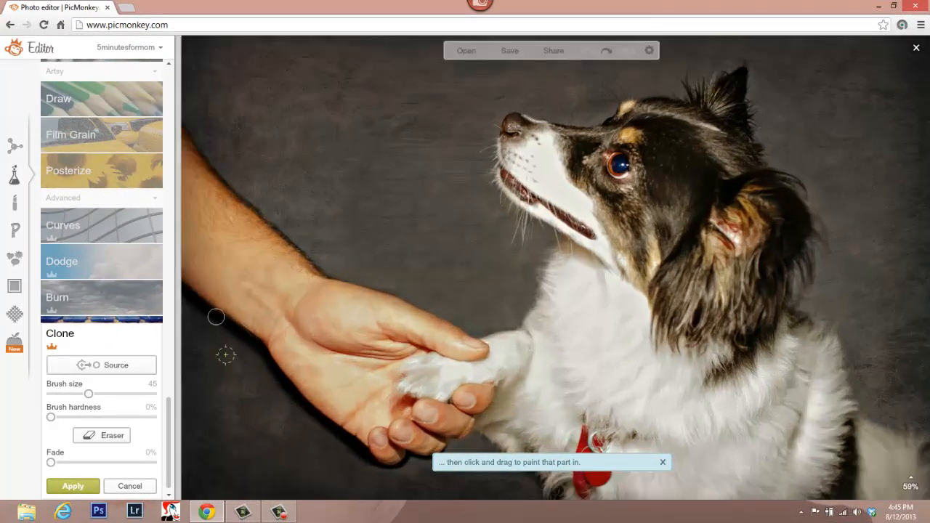
drag(183, 292, 369, 456)
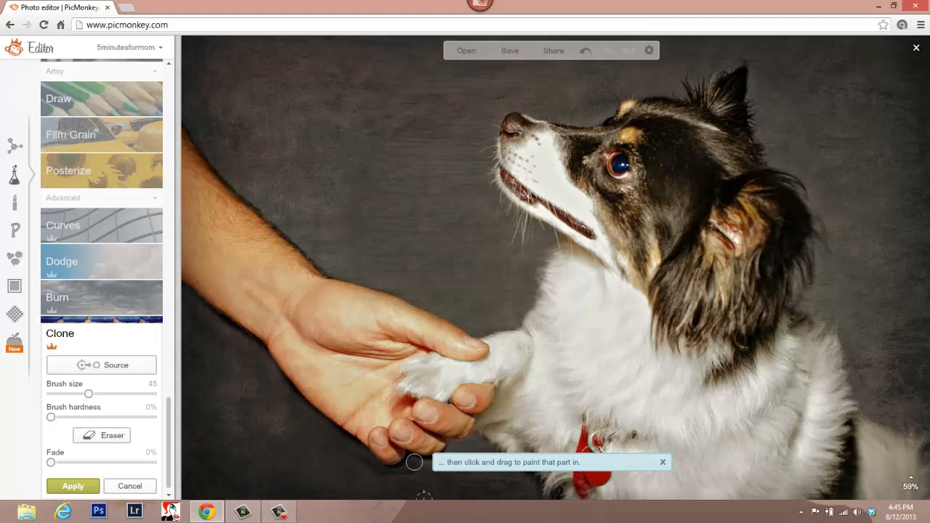
Clean up the hand's outline with the size 45 eraser, and return to the clone brush for the shadow below the hand.
scroll(447, 440, down, 1)
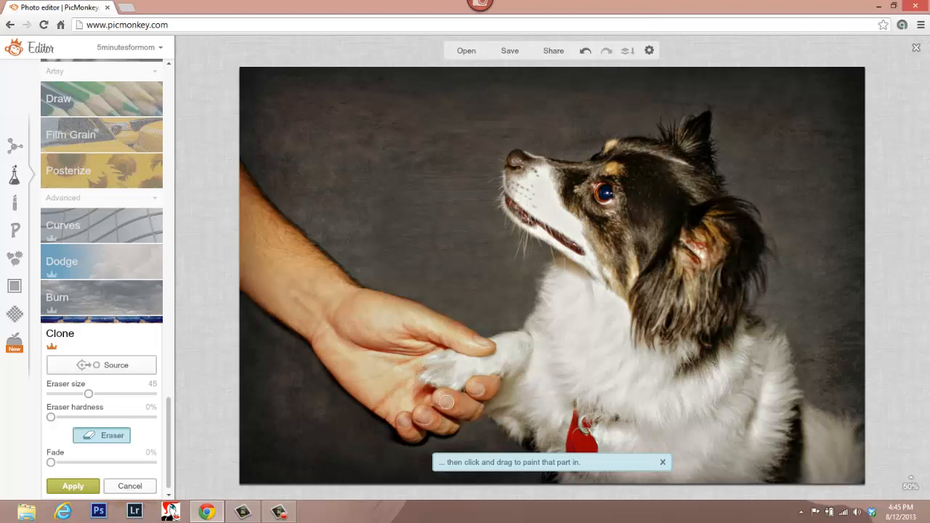
scroll(349, 421, up, 2)
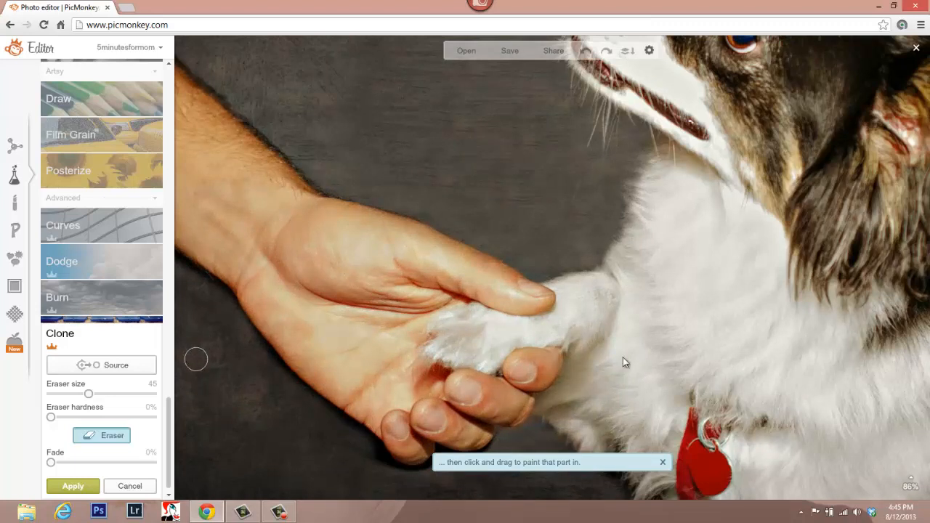
click(101, 435)
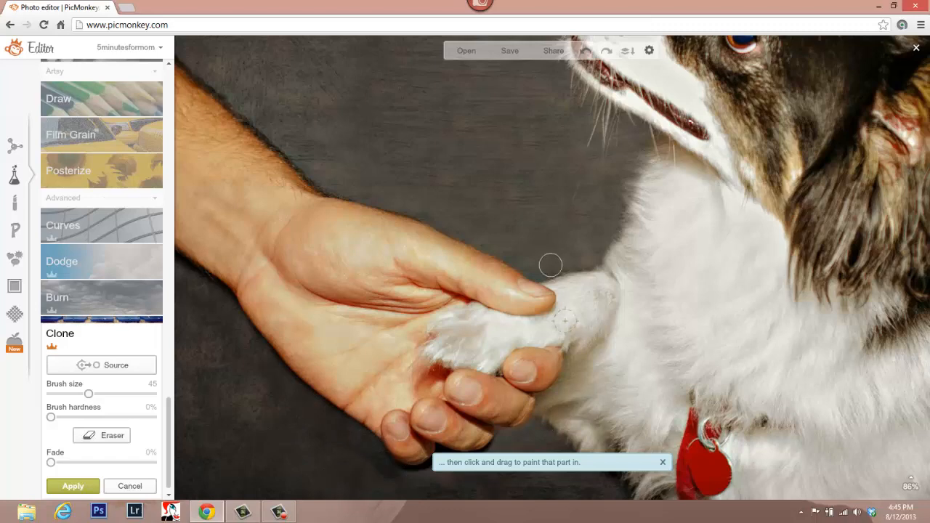
scroll(531, 270, down, 4)
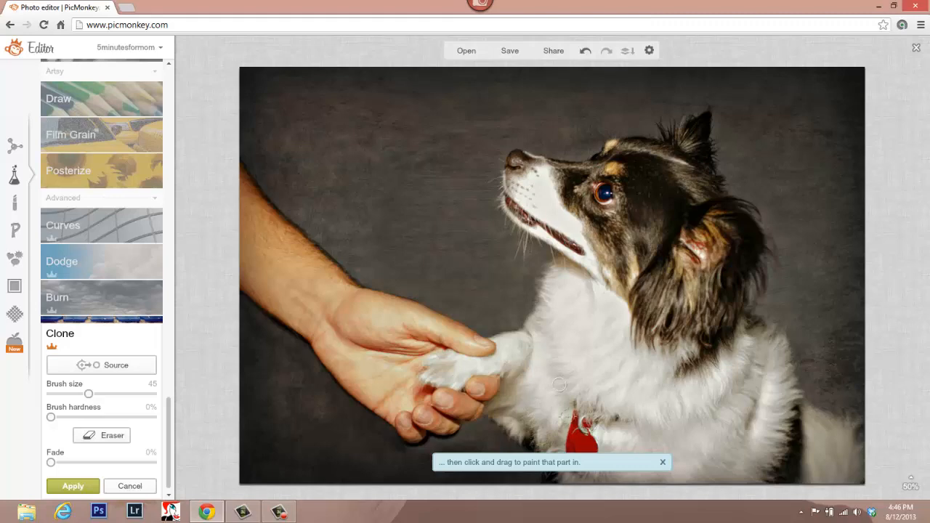
scroll(318, 358, up, 2)
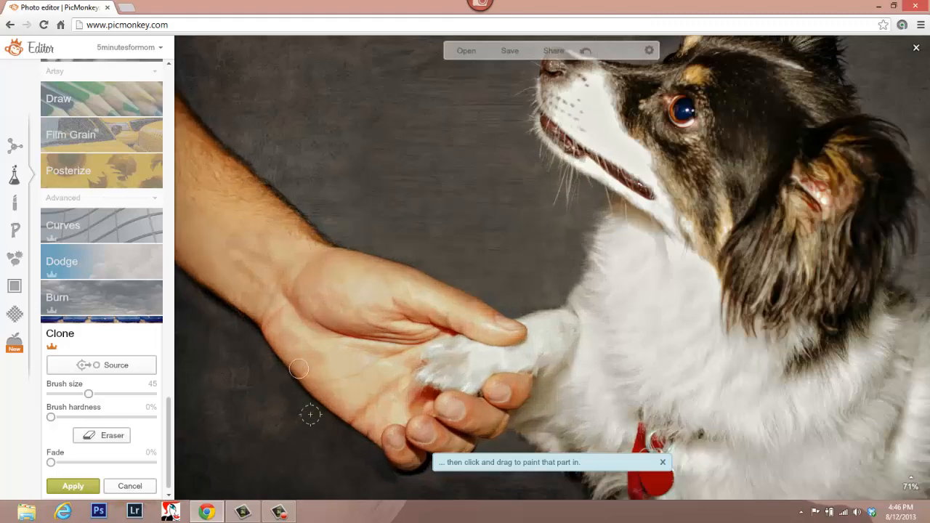
scroll(307, 413, down, 2)
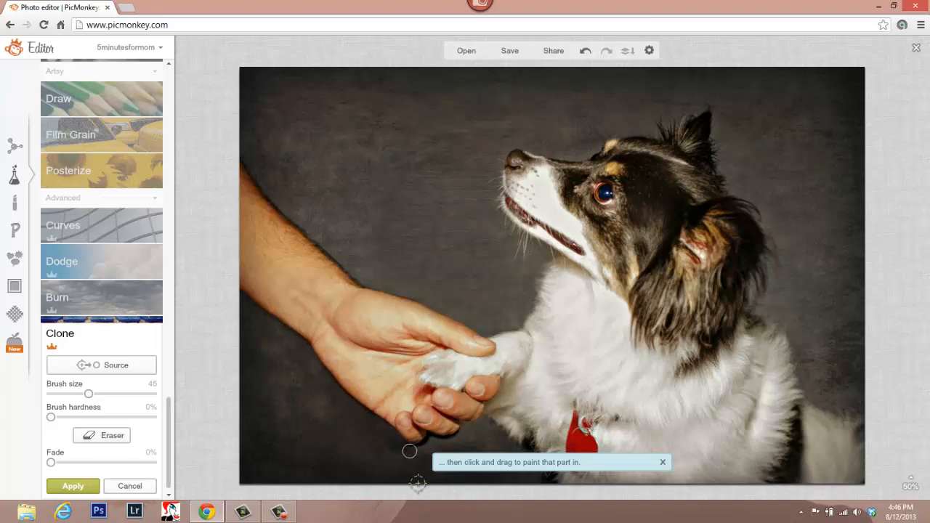
Sample the dark background below the hand, set the brush size to 9, and clone out the shadow around the fingers.
click(102, 435)
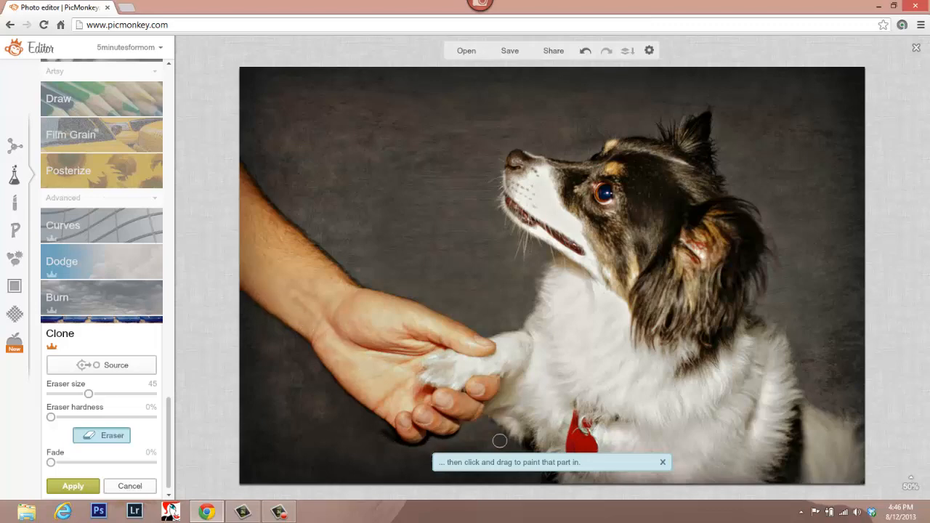
scroll(436, 443, up, 3)
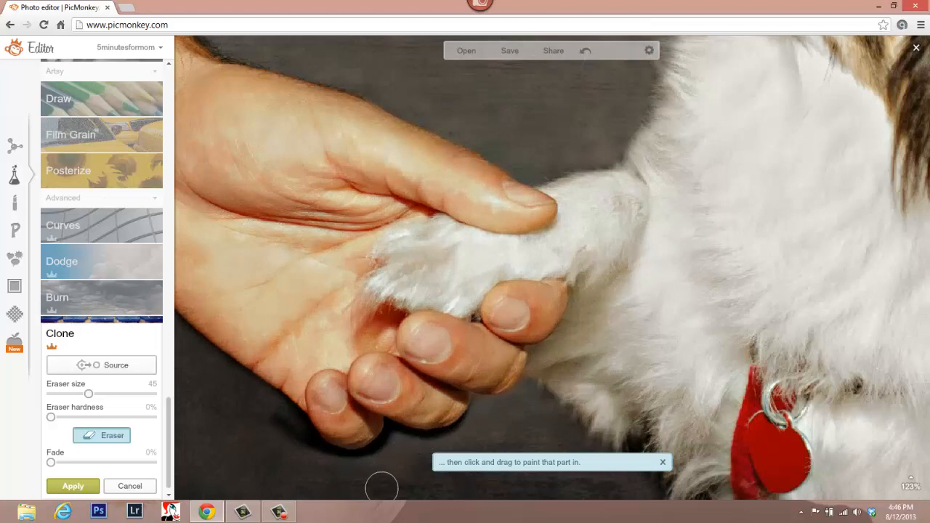
scroll(459, 443, up, 3)
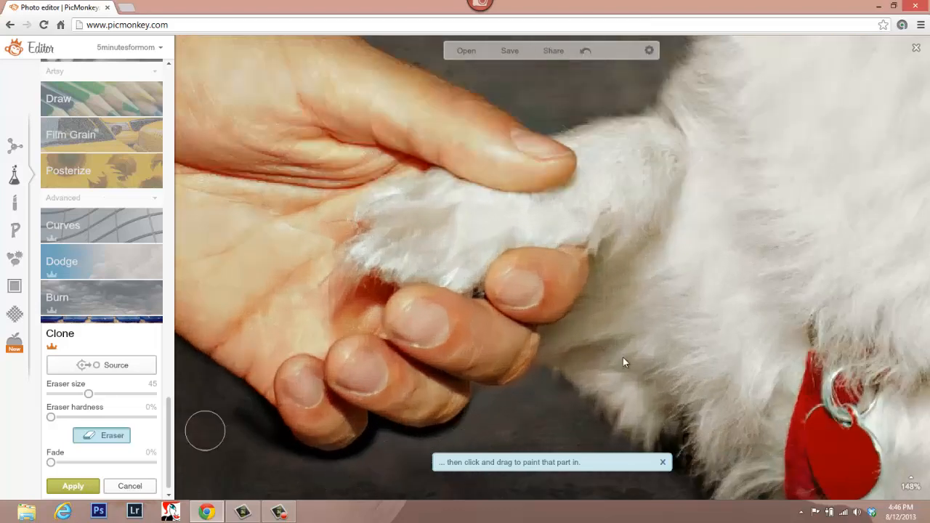
click(102, 365)
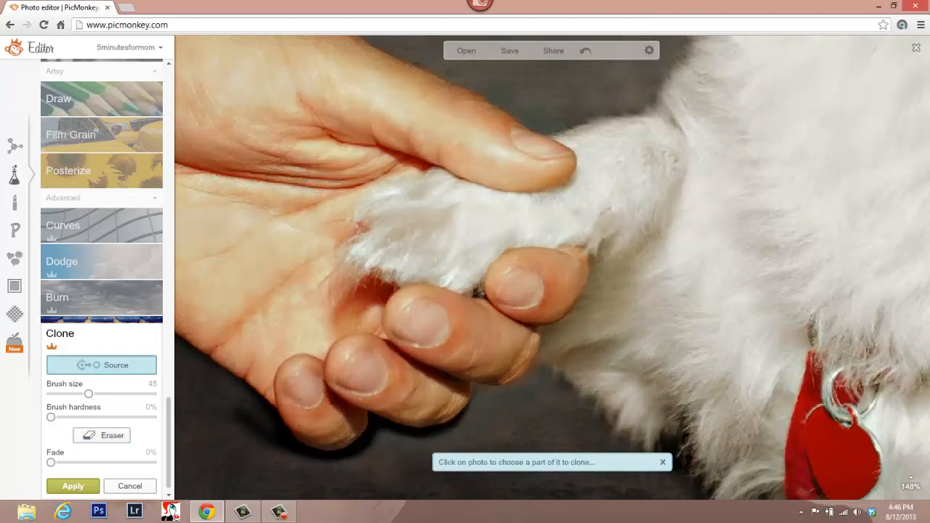
click(210, 445)
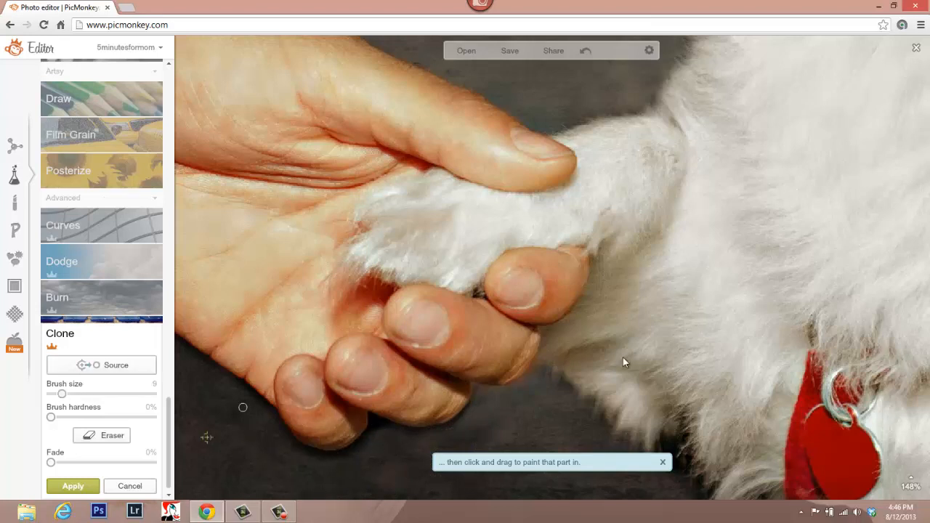
click(101, 366)
click(385, 482)
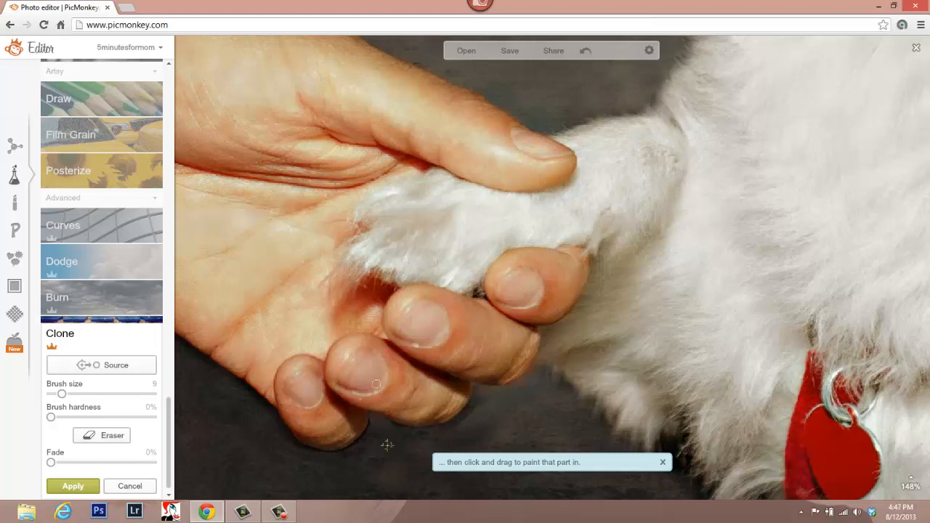
Set the clone eraser to size 35 and 41% hardness, and clean up the cloned edges around the fingers.
click(102, 436)
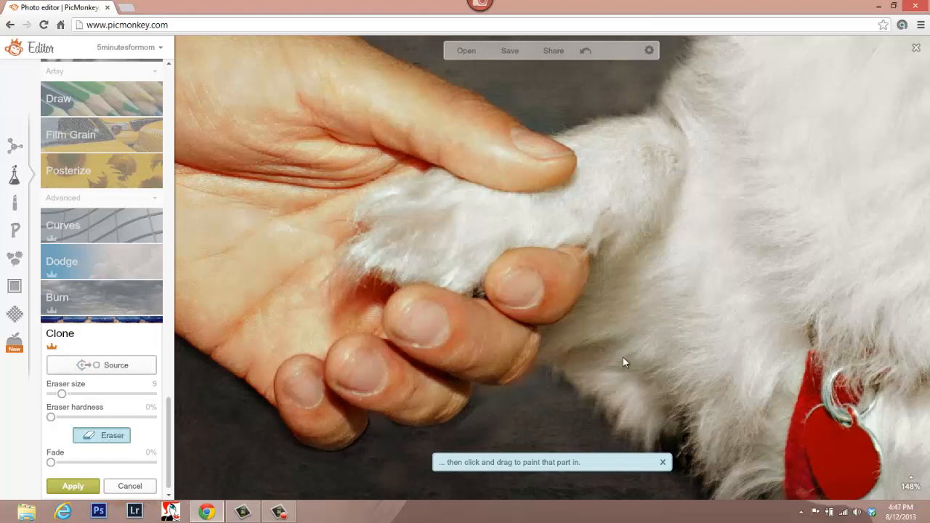
drag(51, 417, 82, 418)
drag(62, 394, 83, 394)
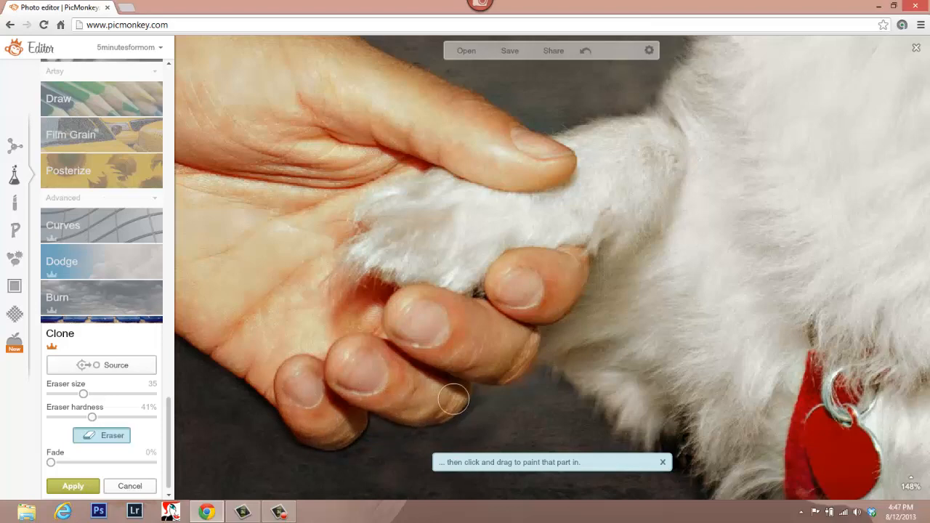
scroll(525, 442, down, 5)
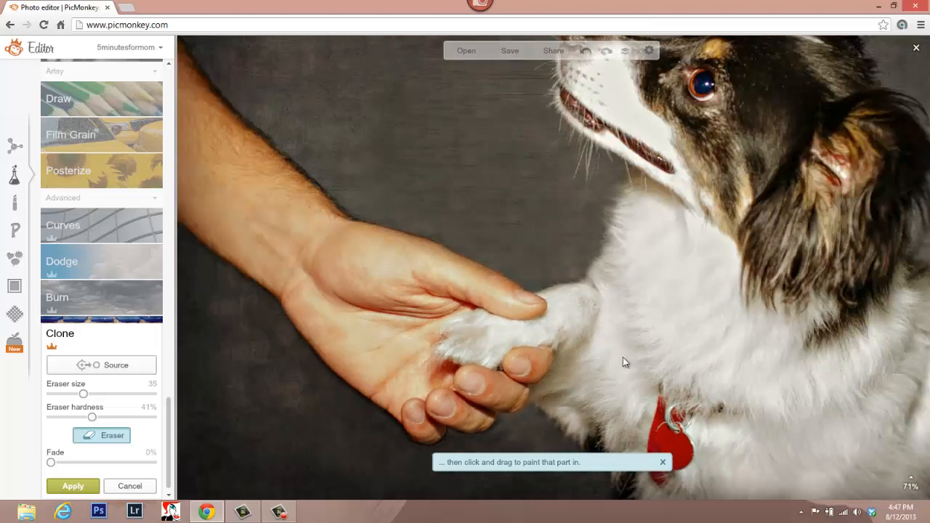
scroll(556, 443, down, 1)
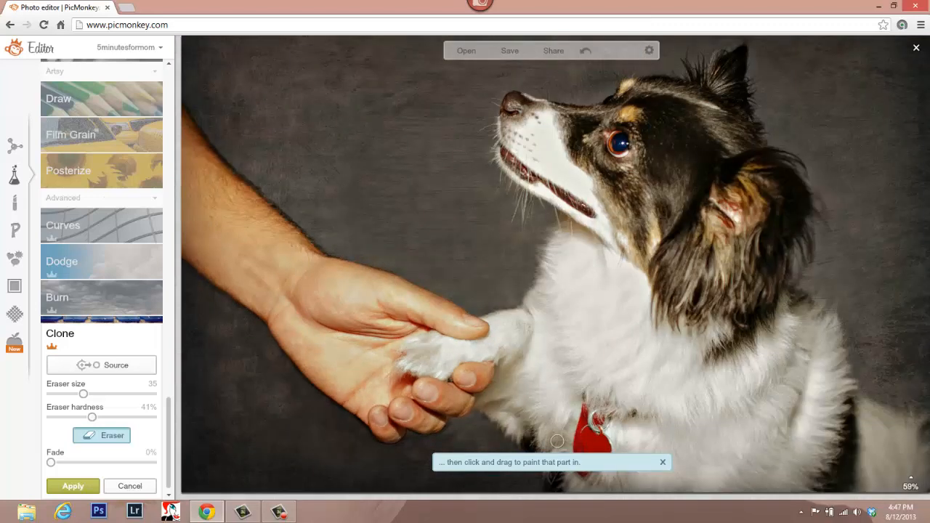
scroll(557, 444, down, 1)
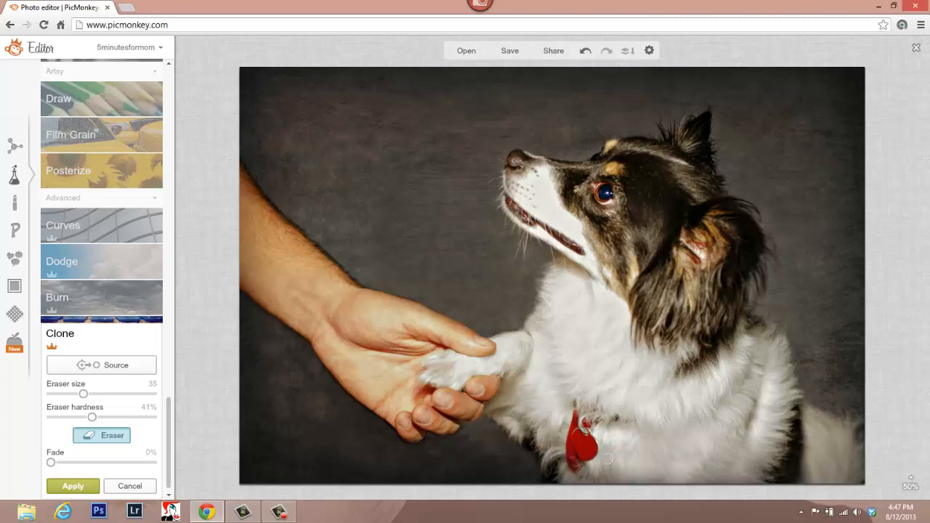
Sample the dark background below the hand and clone it over the black fur patch beneath the dog's chest with the size 35 brush.
scroll(528, 457, up, 4)
scroll(527, 456, up, 2)
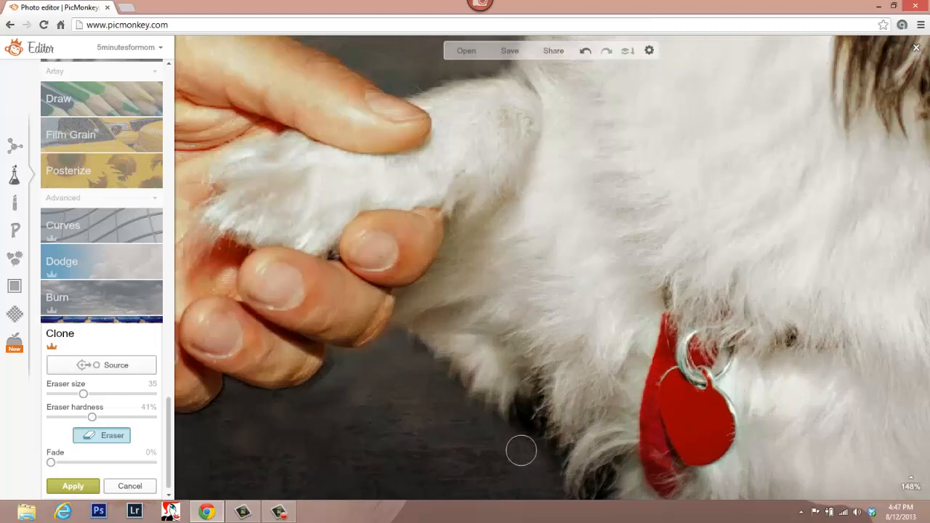
click(102, 365)
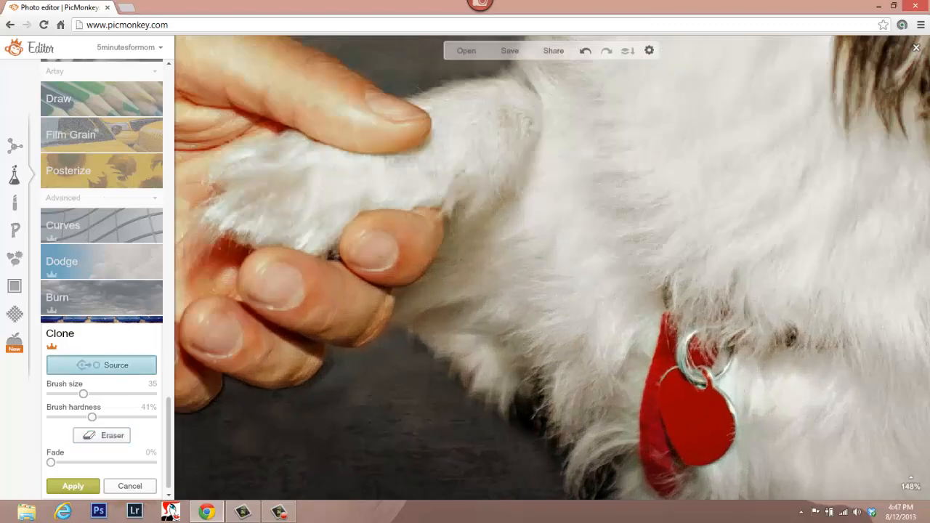
click(486, 442)
mouse_move(524, 414)
mouse_down()
mouse_move(529, 442)
mouse_move(504, 447)
mouse_move(524, 429)
mouse_move(502, 419)
mouse_move(531, 411)
mouse_move(537, 400)
mouse_move(539, 436)
mouse_move(523, 439)
mouse_move(519, 429)
mouse_move(545, 447)
mouse_up()
scroll(536, 426, down, 5)
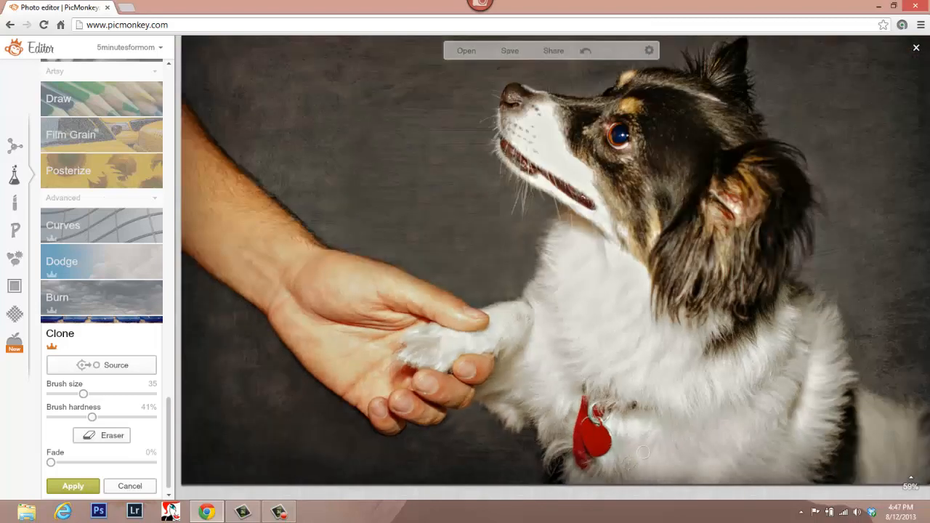
Resample the background beside the lower chest fur and clone out the remaining black patch along the photo's lower edge.
scroll(494, 445, up, 4)
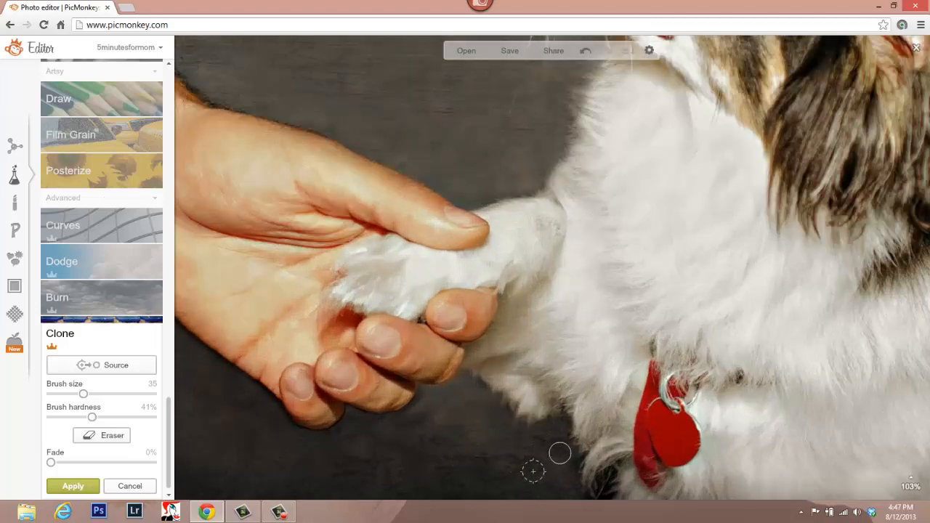
scroll(559, 453, down, 5)
scroll(560, 460, up, 1)
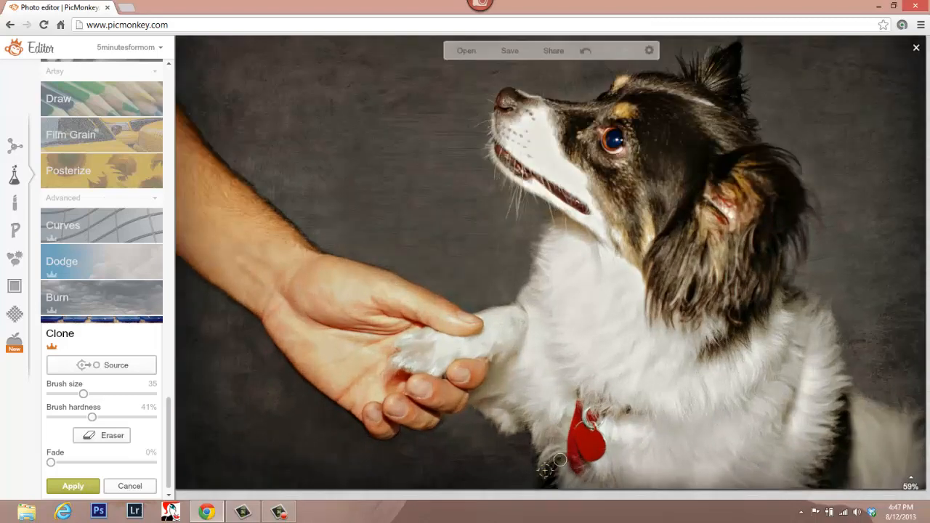
scroll(560, 460, up, 1)
scroll(559, 460, up, 1)
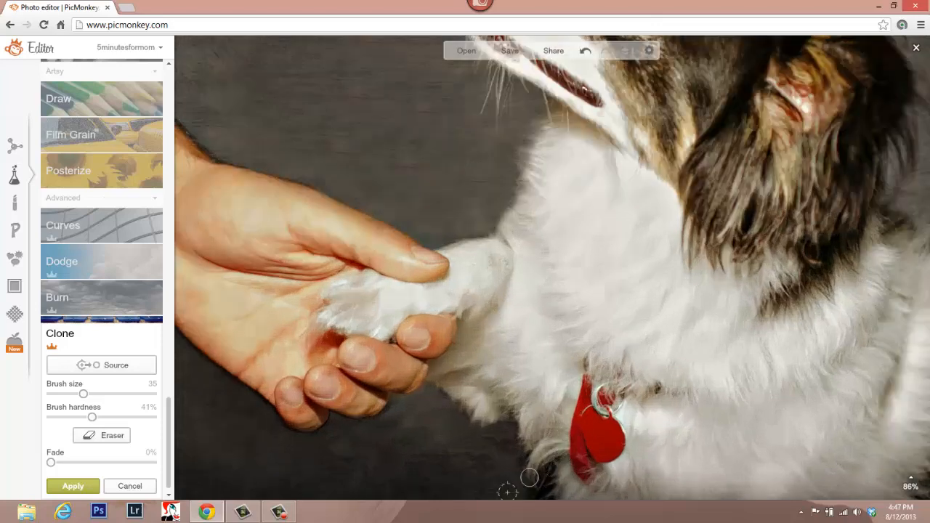
click(101, 366)
click(507, 483)
mouse_move(535, 492)
mouse_down()
mouse_move(551, 470)
mouse_move(526, 493)
mouse_move(549, 495)
mouse_move(463, 469)
mouse_move(551, 488)
mouse_up()
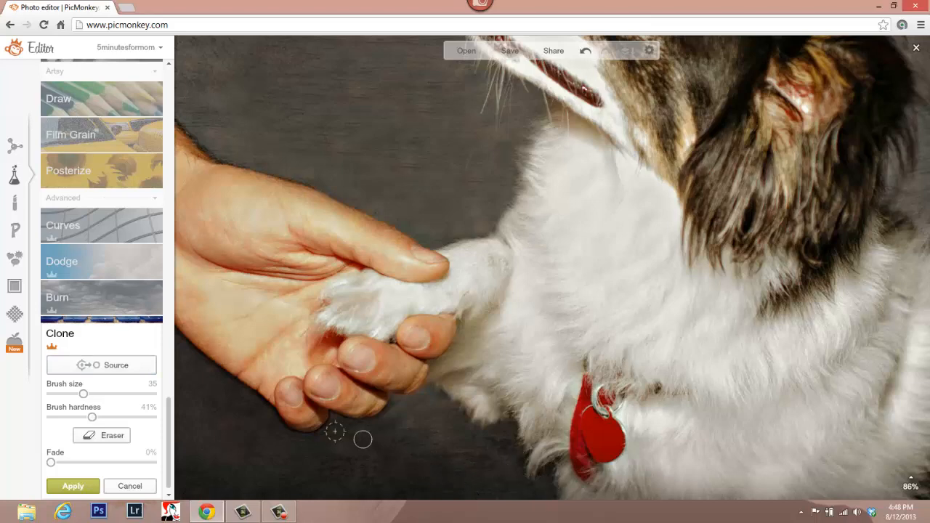
scroll(440, 443, down, 3)
scroll(532, 447, up, 3)
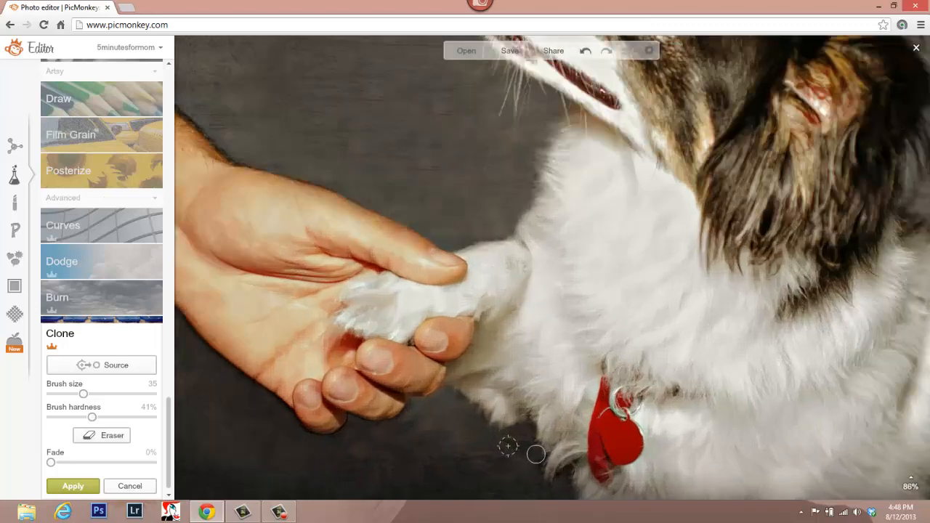
Try cloning over the dark fur just below the red tag from a nearby sample, undo it, and apply the clone edits.
click(102, 365)
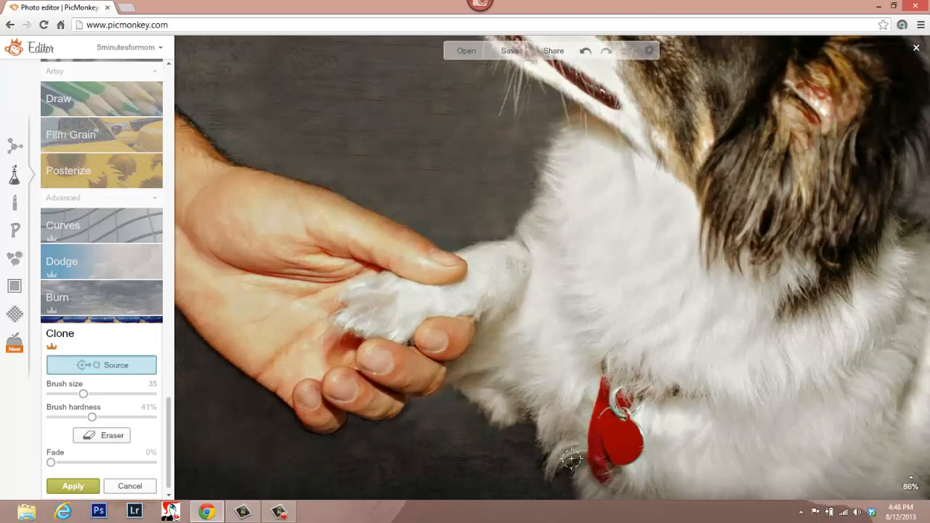
click(580, 484)
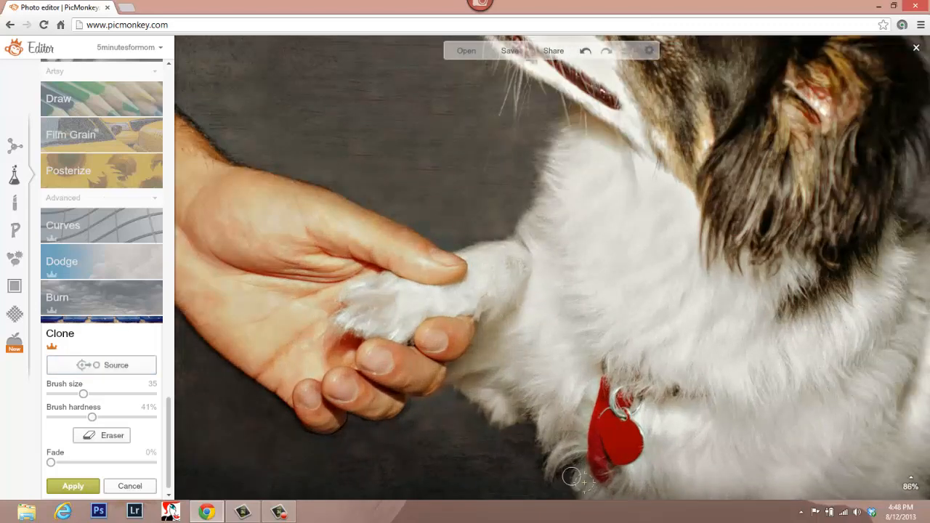
click(324, 380)
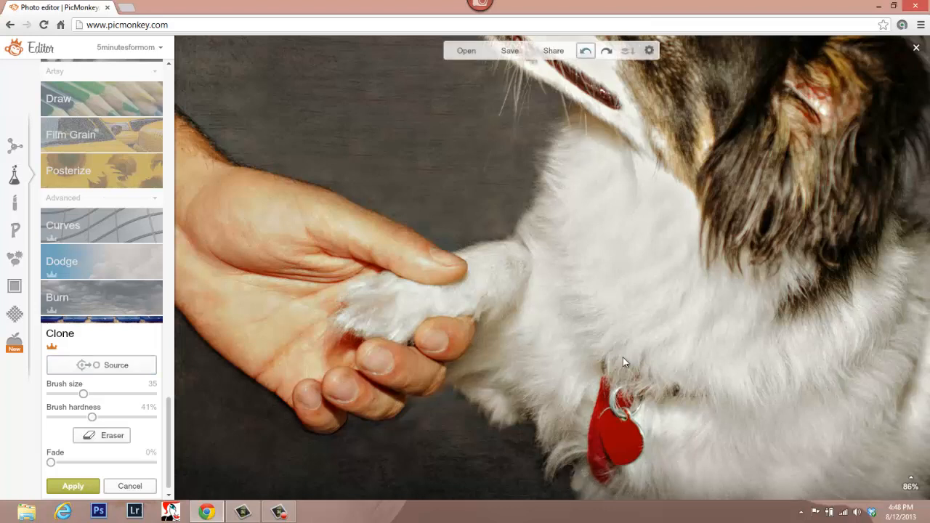
key(ctrl+z)
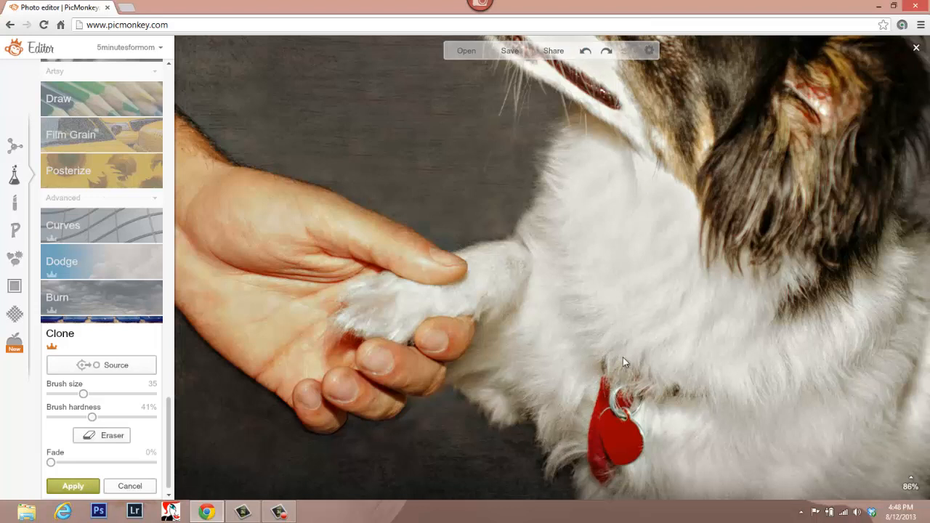
click(73, 486)
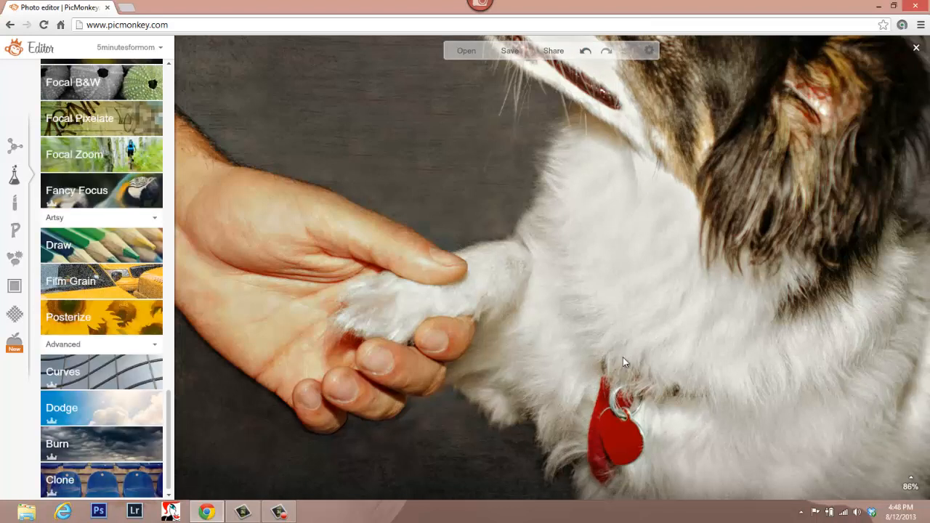
Clone sampled white chest fur over the dark fur beside the red tag with a size 45, 0% hardness brush, and apply at 27% fade.
click(87, 479)
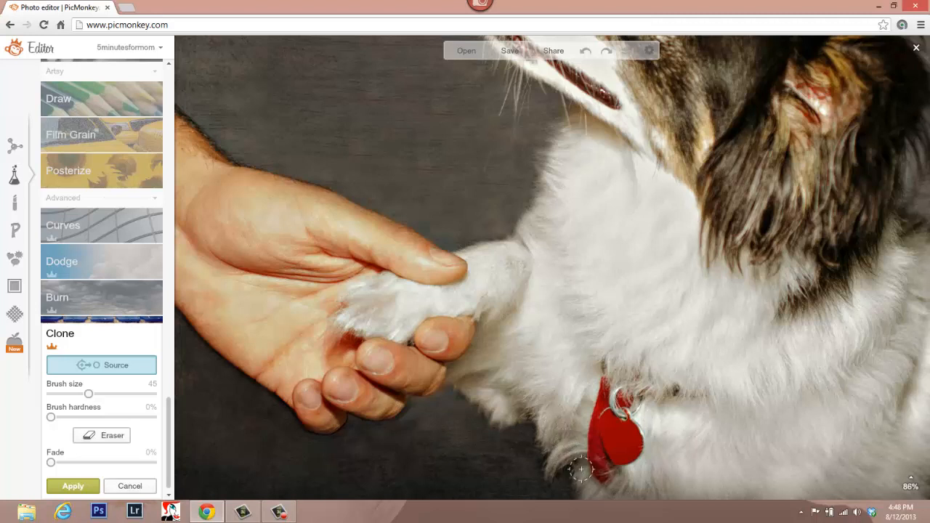
click(561, 427)
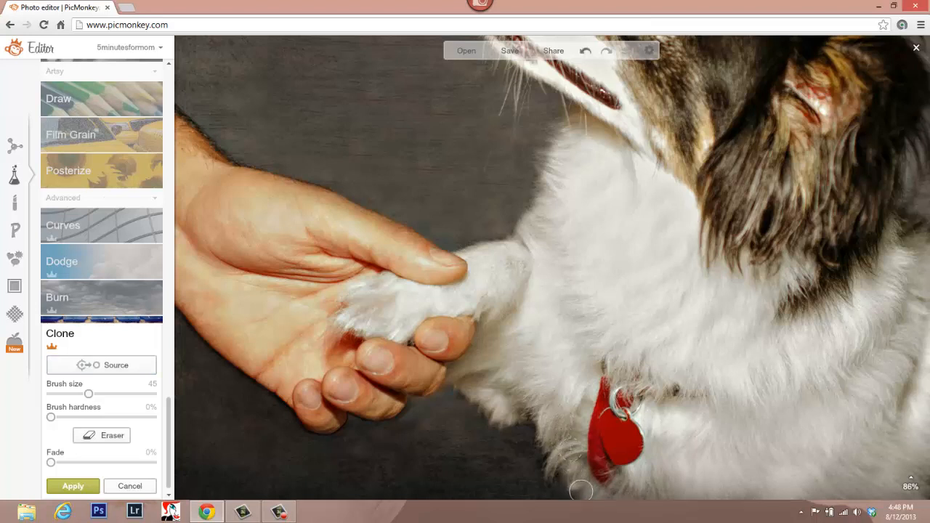
click(568, 478)
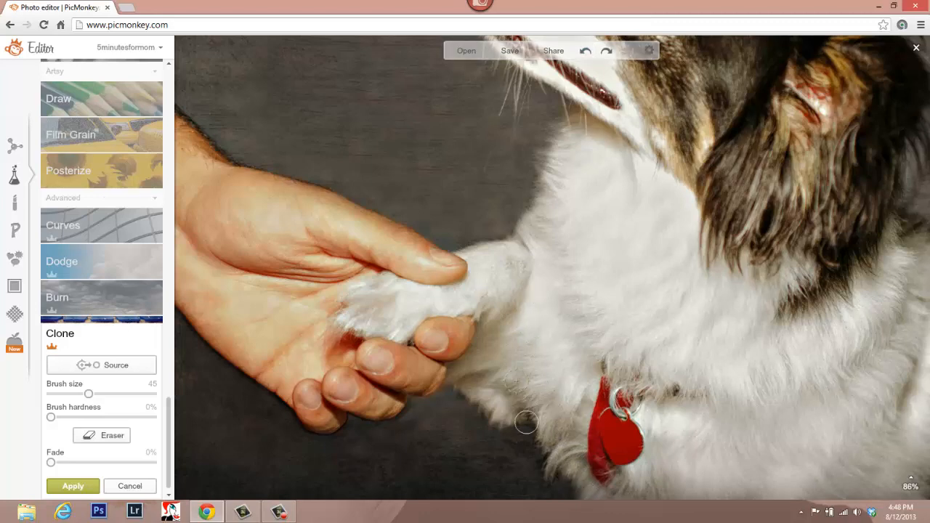
drag(51, 463, 78, 463)
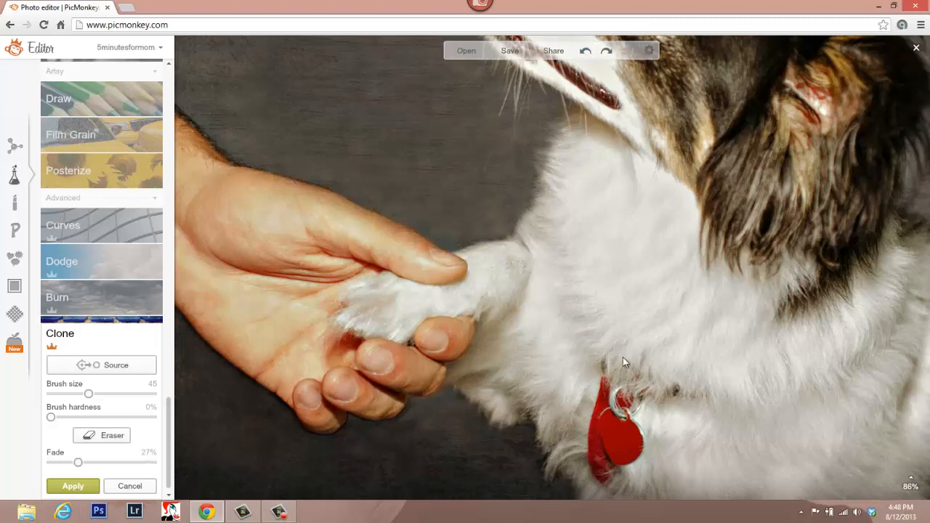
click(73, 486)
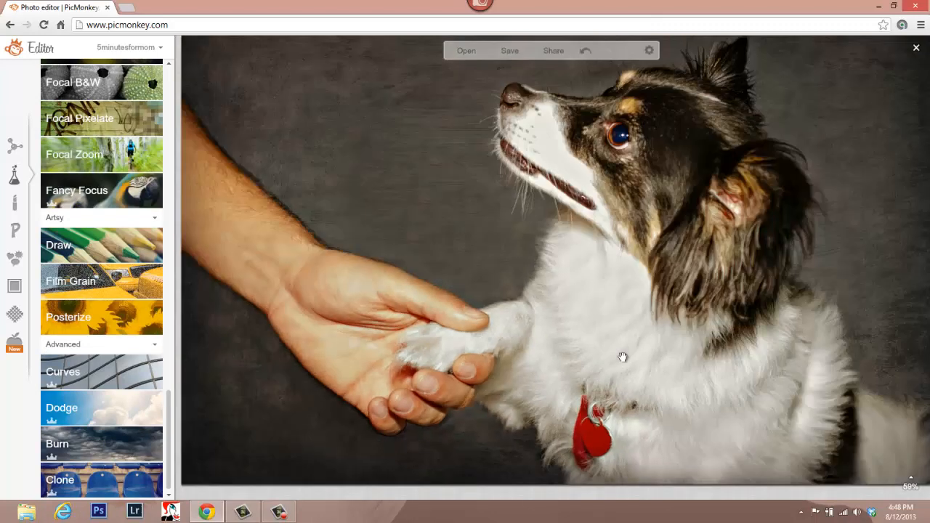
Start a new clone edit with the size 45 brush and clone sampled dark background over the shadow below the fingers.
scroll(623, 356, up, 4)
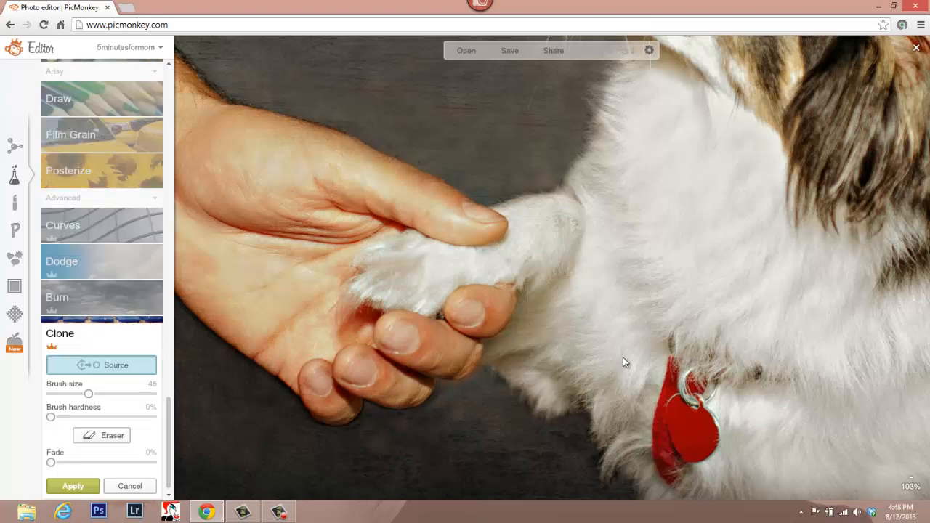
click(479, 440)
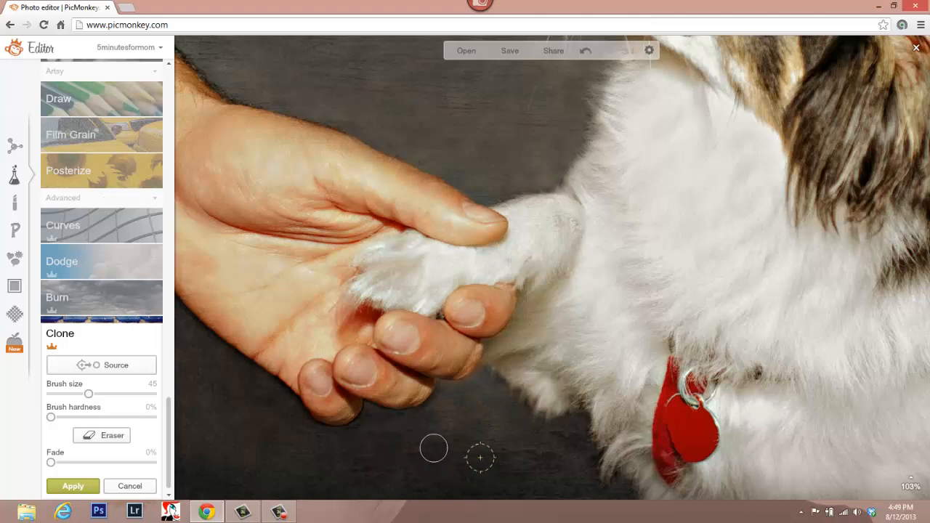
scroll(482, 453, down, 3)
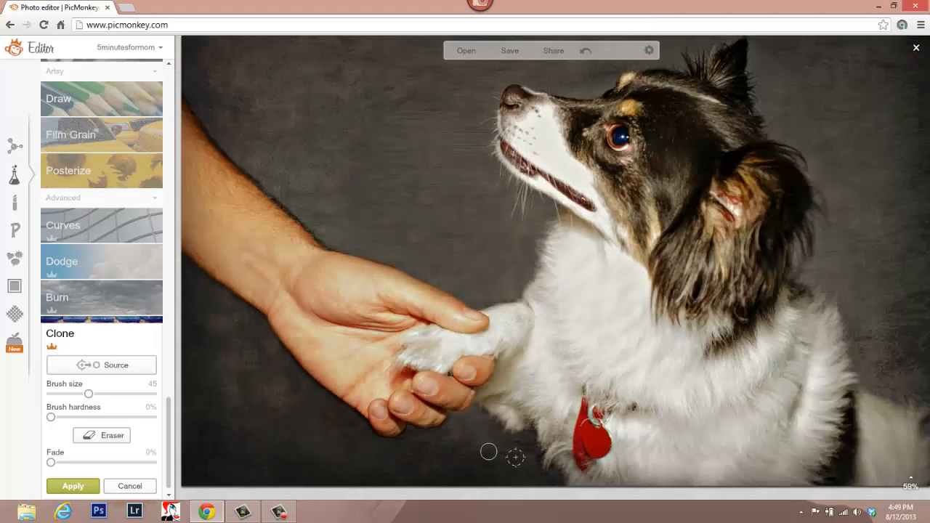
scroll(523, 459, up, 1)
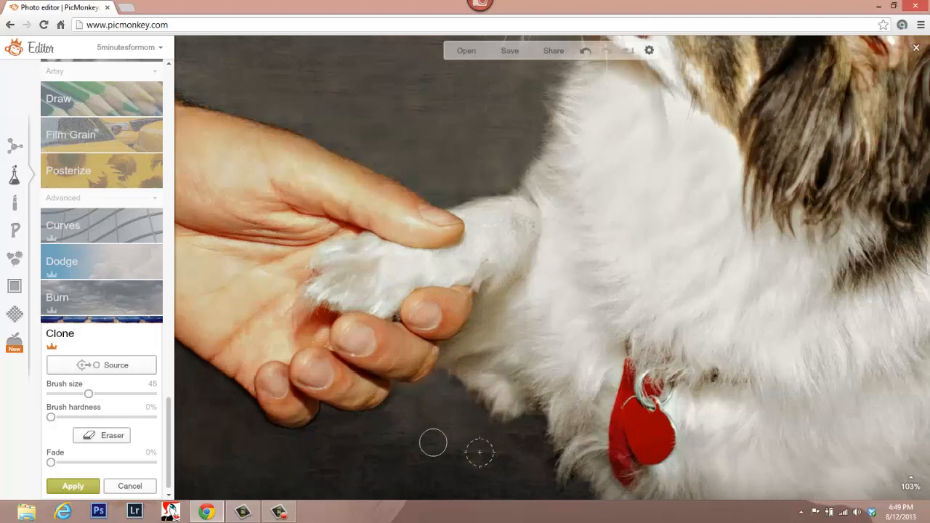
Try cloning the background just below the fingers from a new sample point, and undo the strokes.
click(102, 365)
click(404, 457)
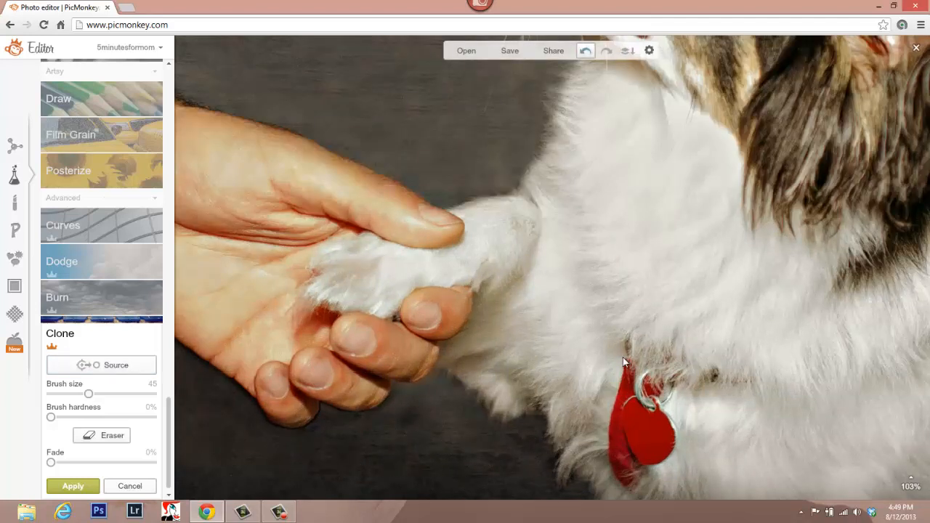
key(ctrl+z)
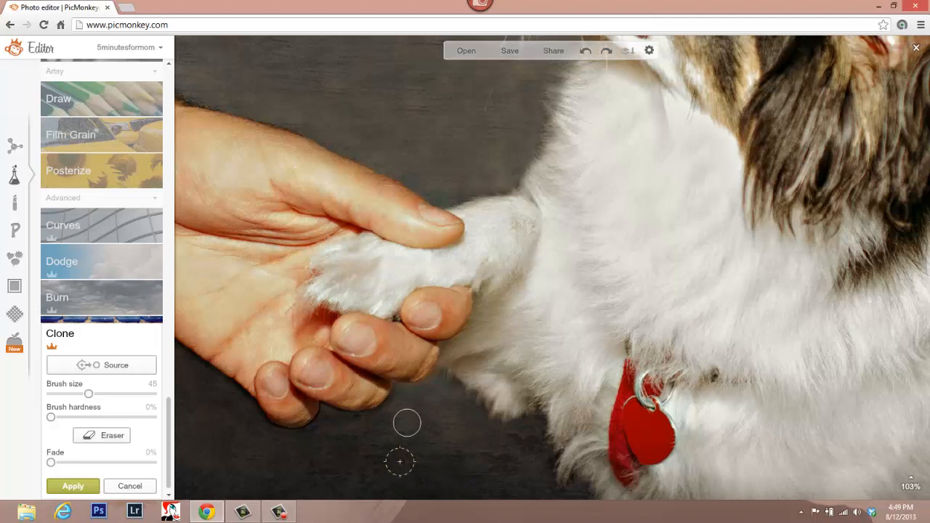
drag(407, 422, 453, 431)
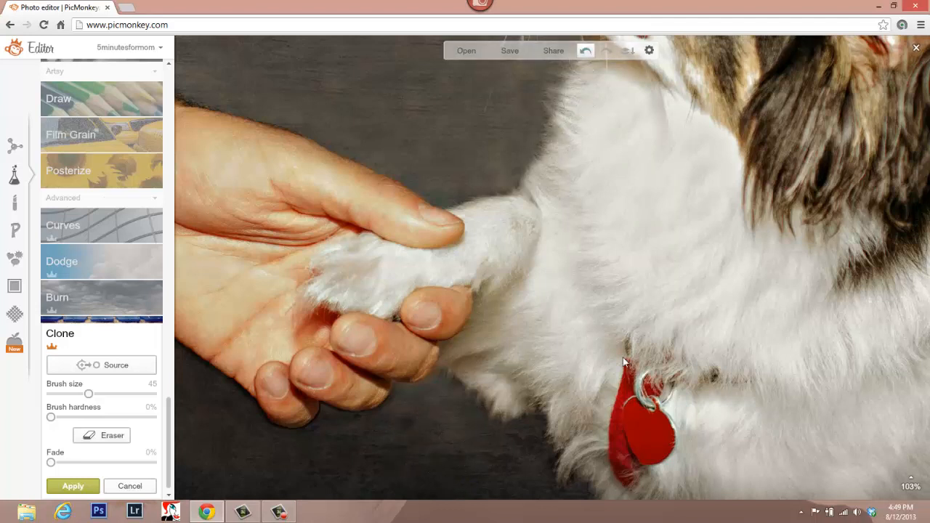
key(ctrl+z)
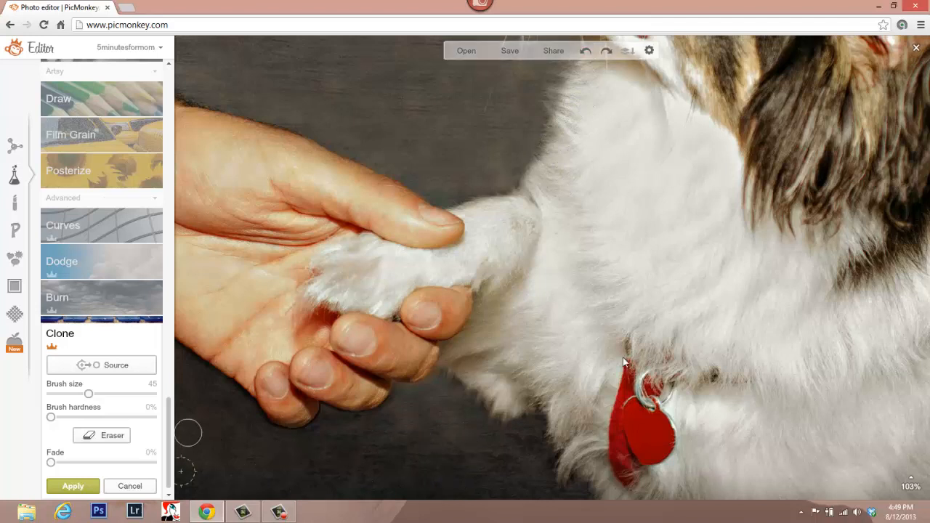
Resample the dark background close to the fingers, clone out the uneven area below the hand, and apply the clone edits.
click(102, 364)
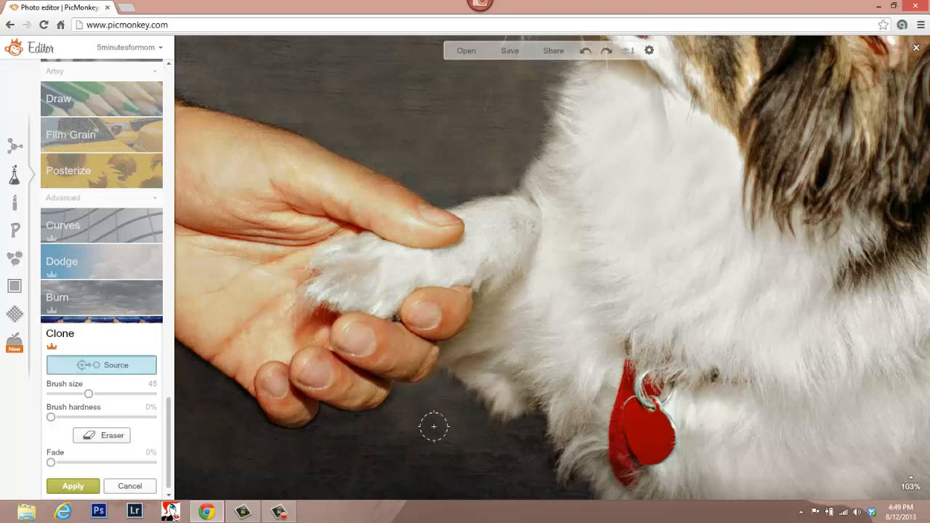
click(406, 422)
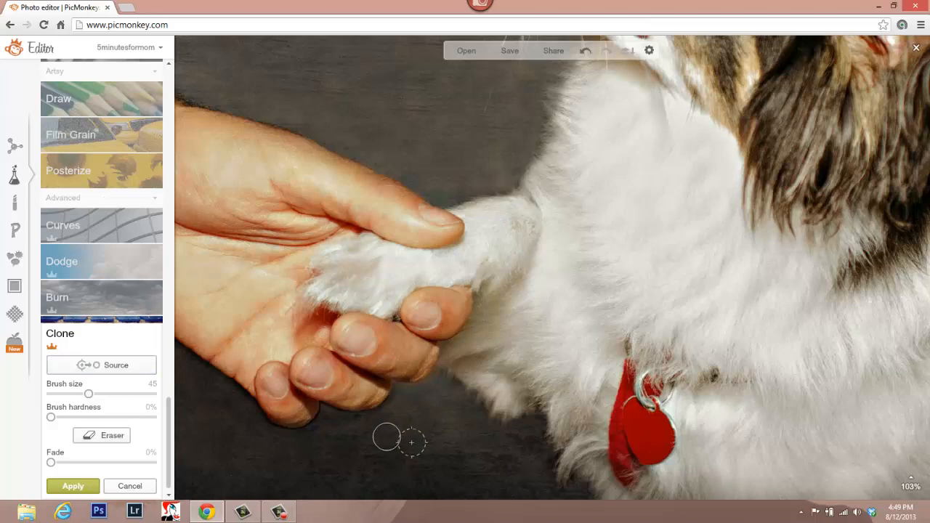
scroll(499, 445, down, 4)
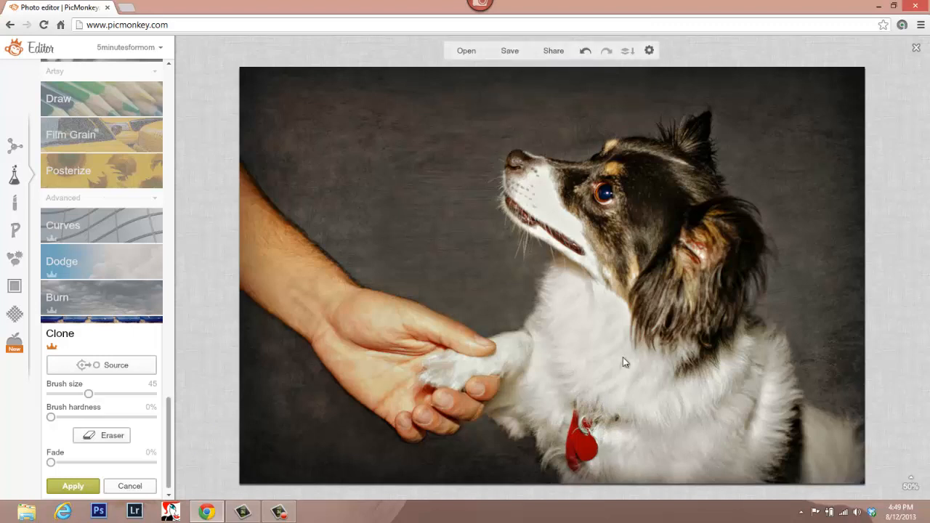
click(72, 486)
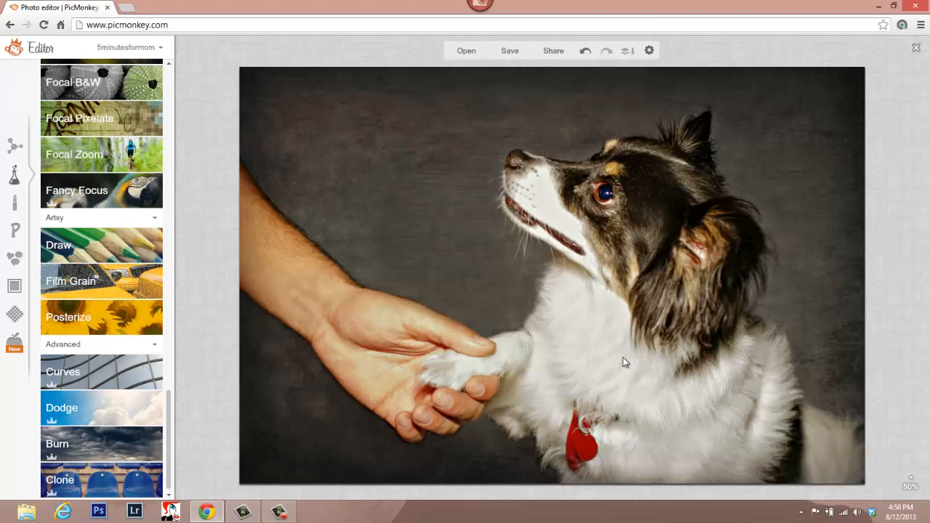
Crop thin strips off the photo's top and right edges, with Scale photo enabled at a size of 1449 x 966.
click(15, 146)
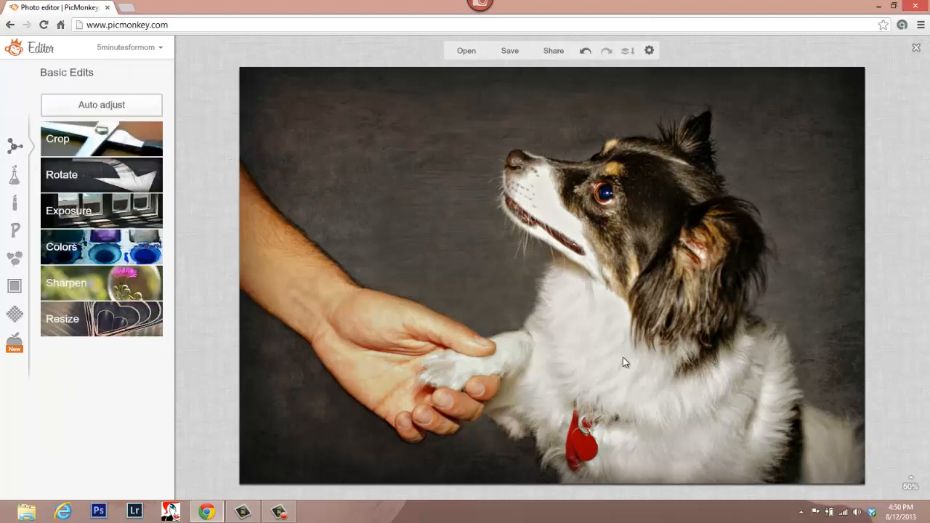
click(101, 139)
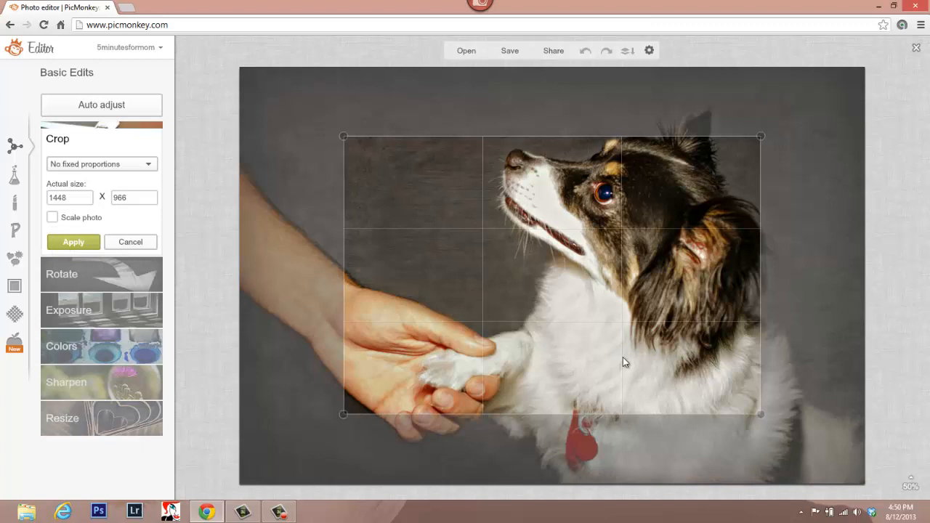
click(101, 164)
click(80, 192)
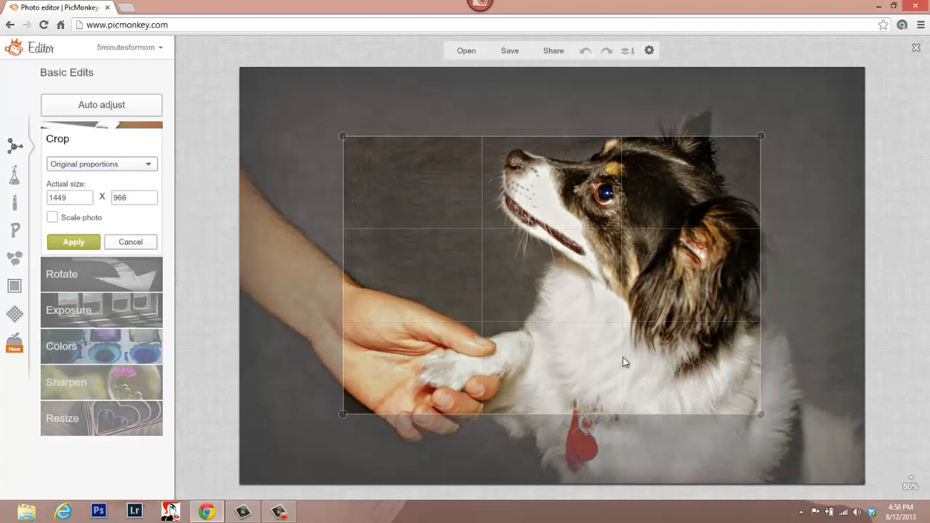
click(52, 217)
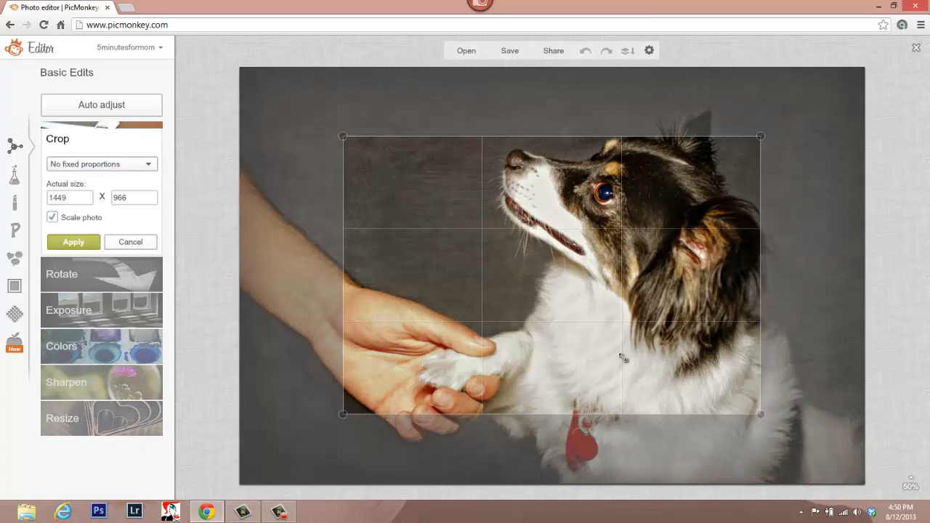
drag(342, 136, 239, 67)
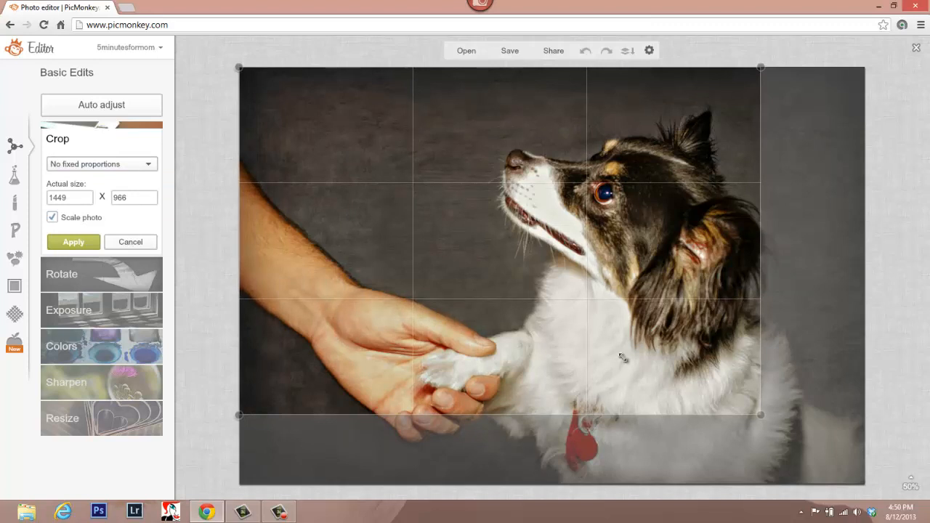
drag(759, 415, 852, 477)
drag(623, 357, 622, 364)
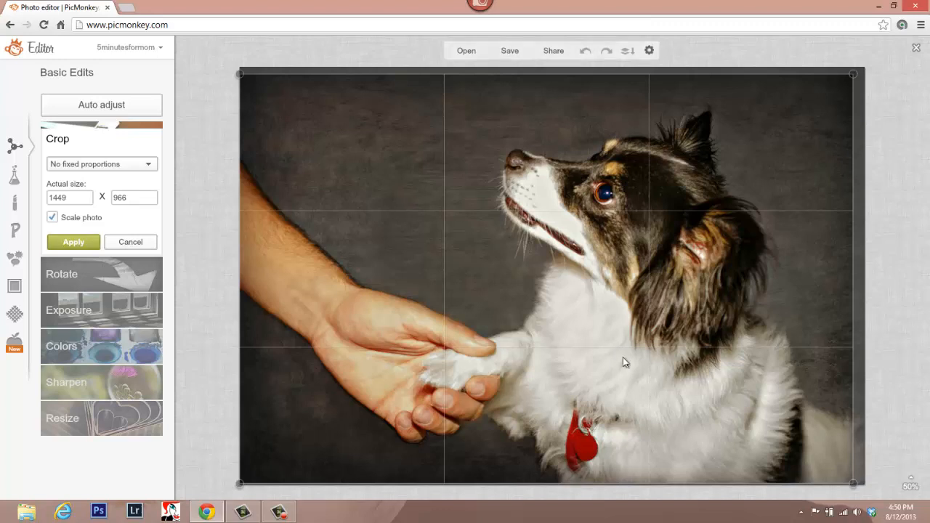
key(Return)
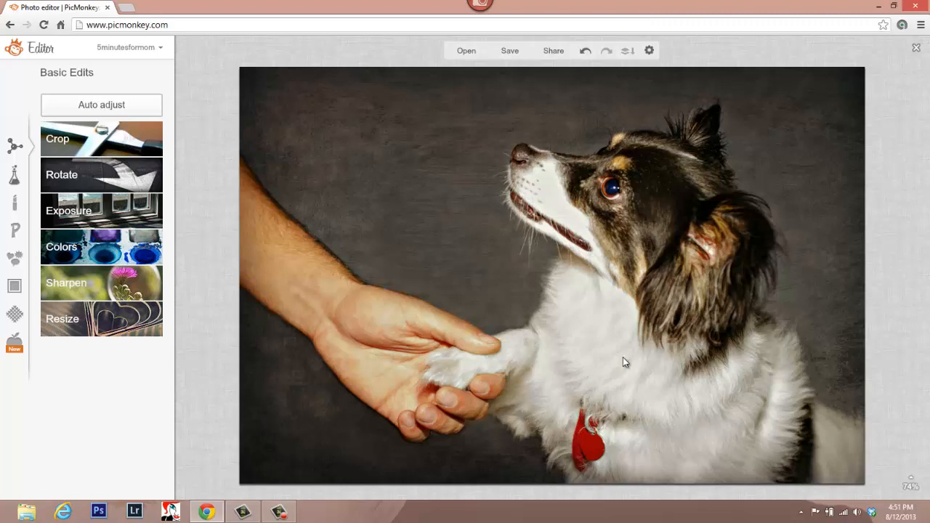
Start the Daguerreotype camera-look effect, preview its Shiro style, and set the Brady style to 65% fade.
click(14, 175)
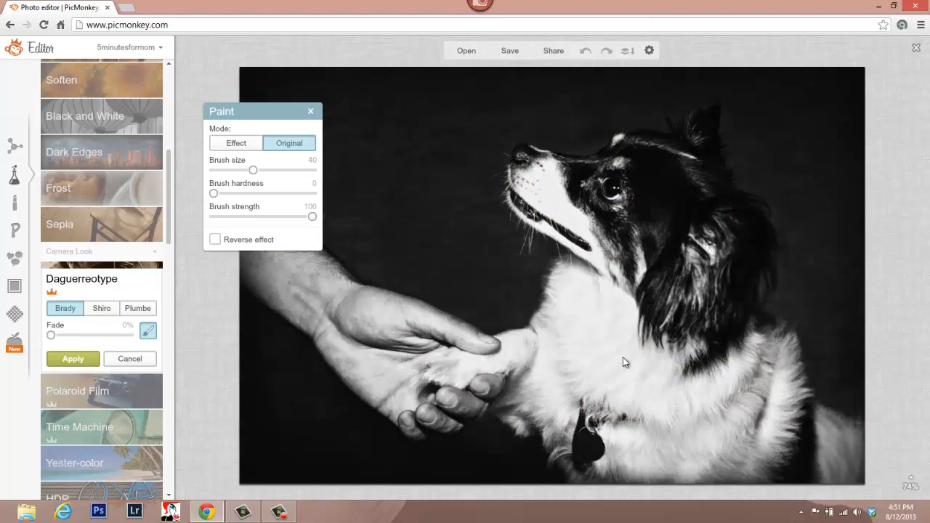
click(102, 309)
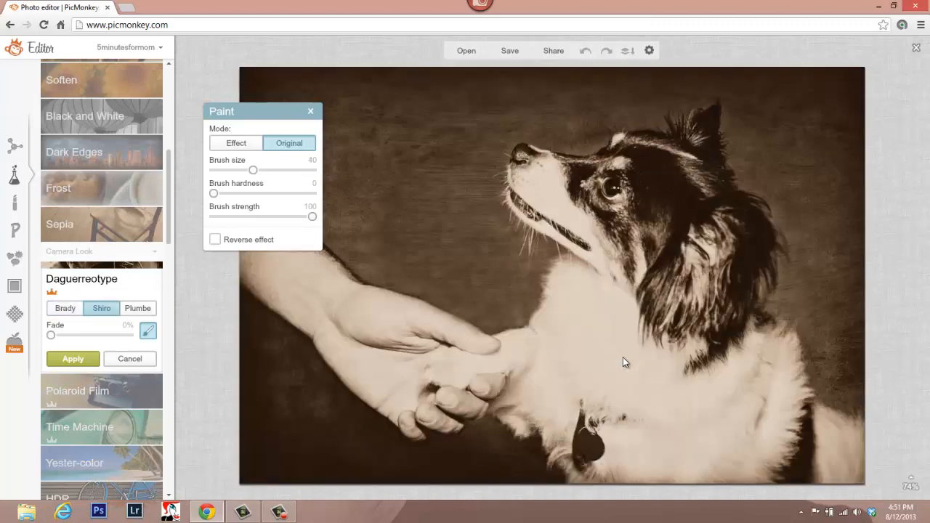
drag(51, 335, 114, 335)
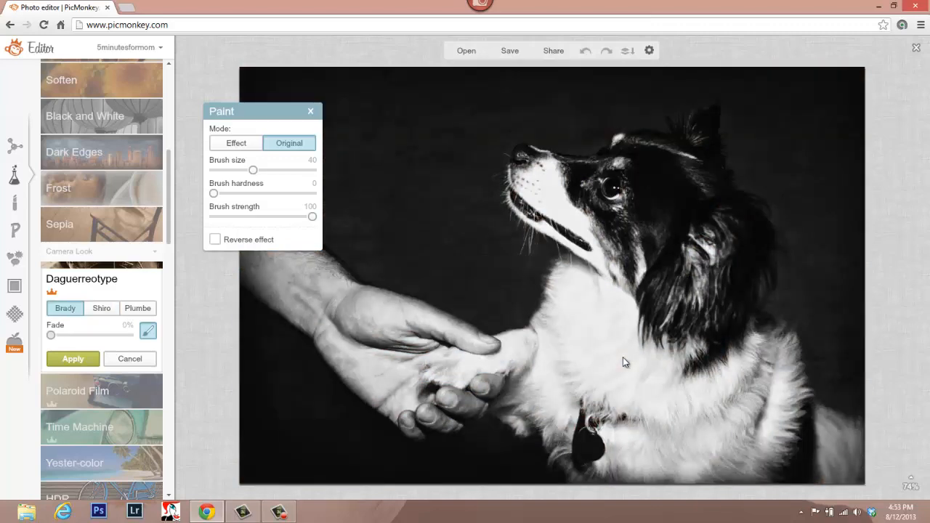
drag(51, 335, 101, 335)
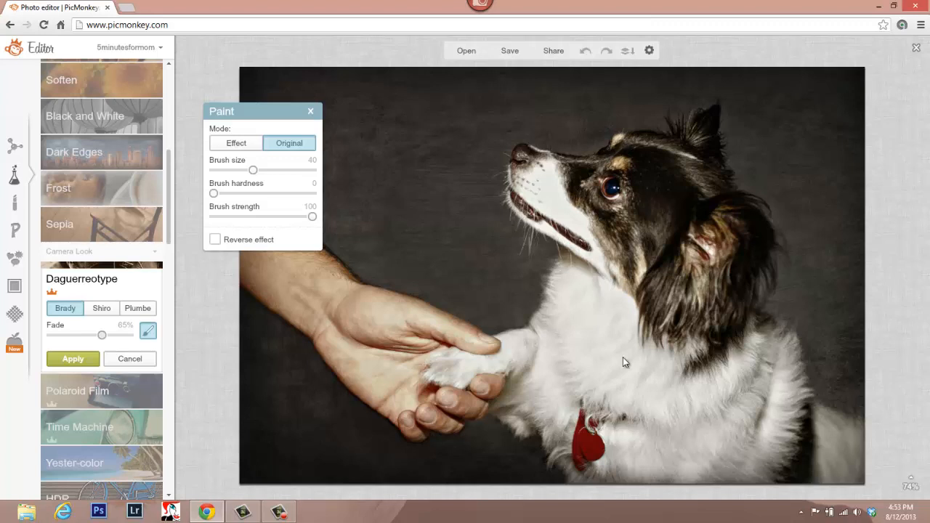
Compare the Shiro, Plumbe and Brady styles of the Daguerreotype effect and set the fade to 76%.
click(102, 308)
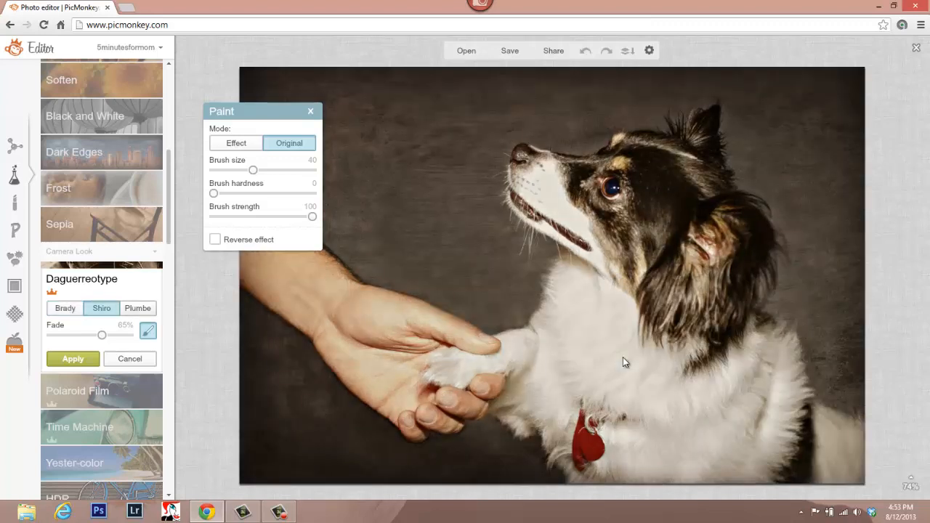
click(137, 308)
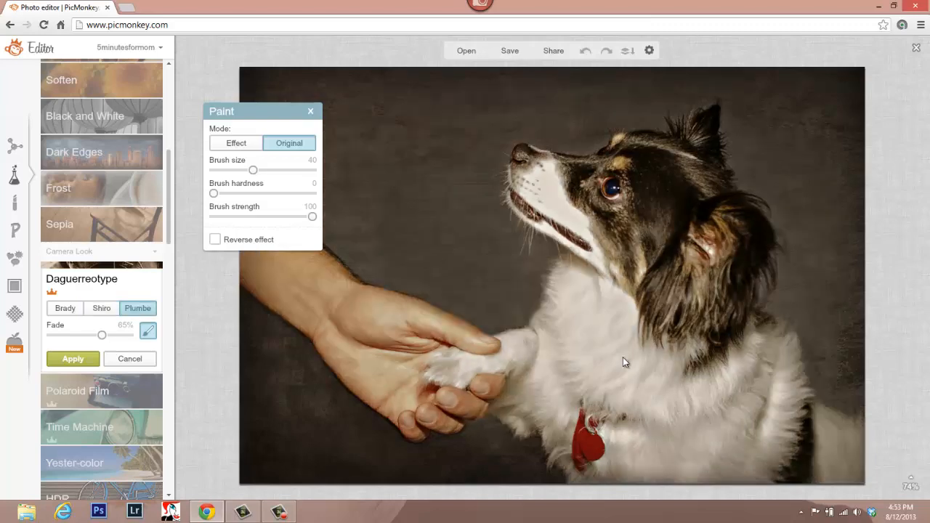
click(102, 308)
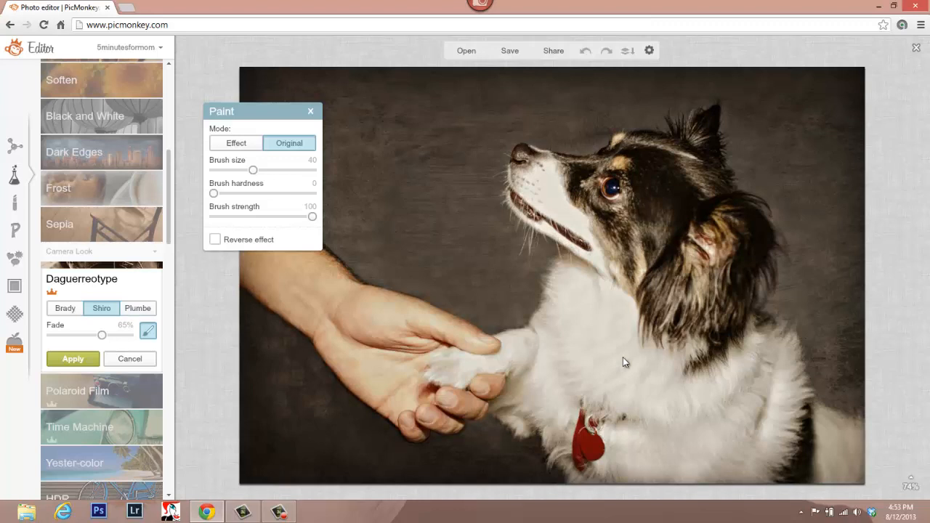
mouse_move(102, 335)
mouse_down()
mouse_move(50, 335)
mouse_move(114, 335)
mouse_move(105, 335)
mouse_up()
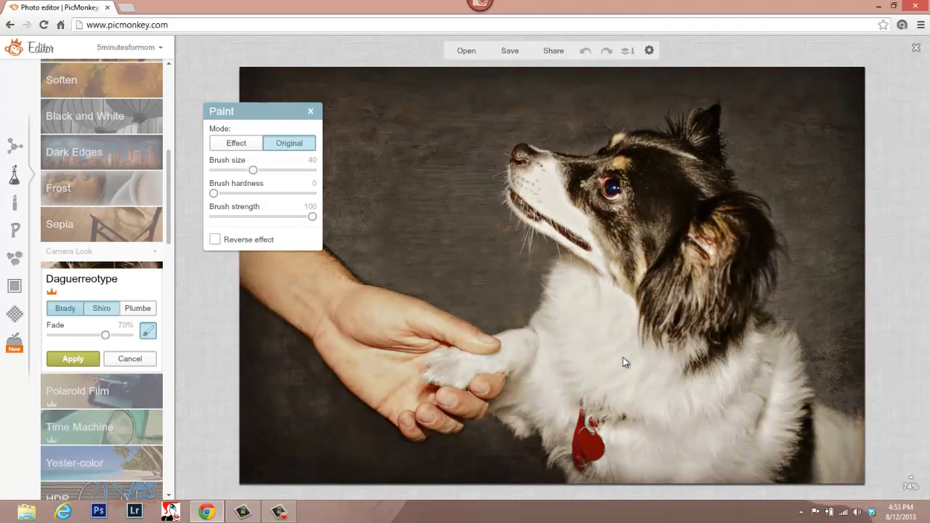
click(65, 308)
mouse_move(105, 335)
mouse_down()
mouse_move(88, 335)
mouse_move(110, 335)
mouse_up()
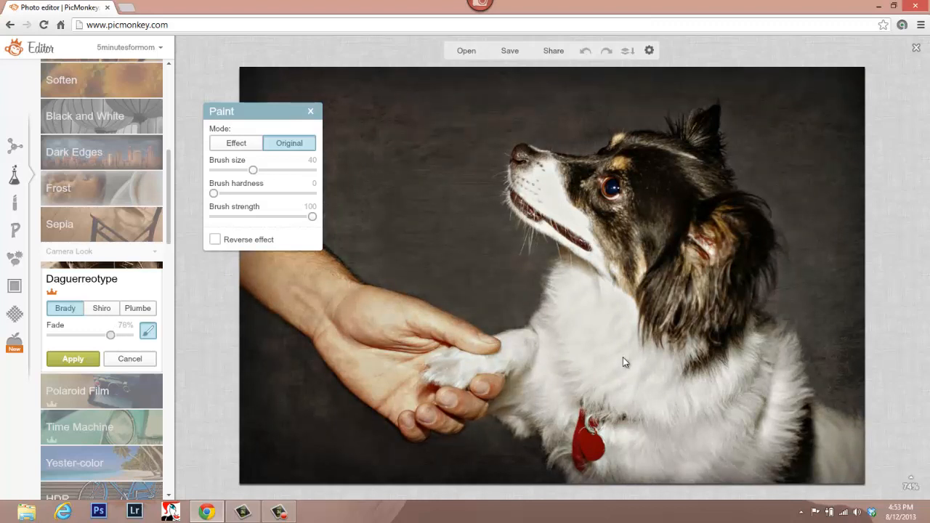
Switch between Shiro and Brady at the same fade to compare them, and apply the Daguerreotype effect with Shiro.
click(102, 308)
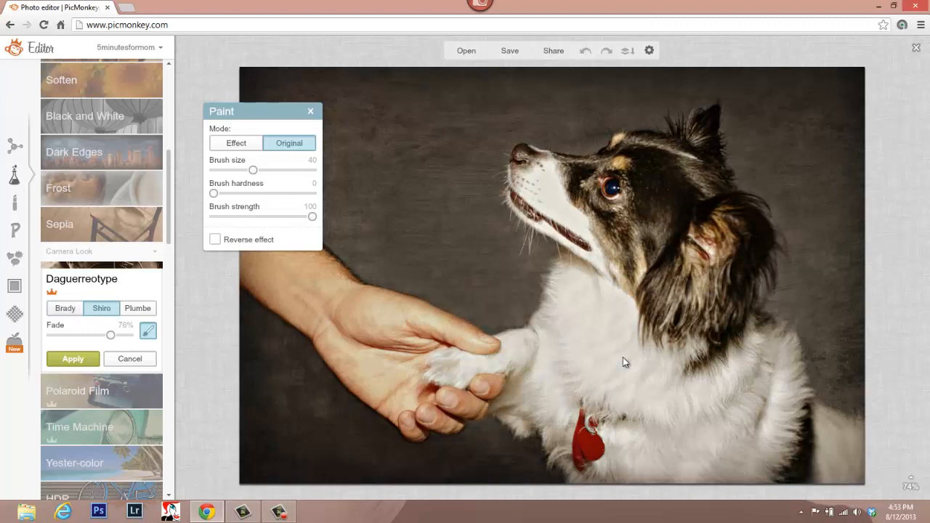
click(64, 308)
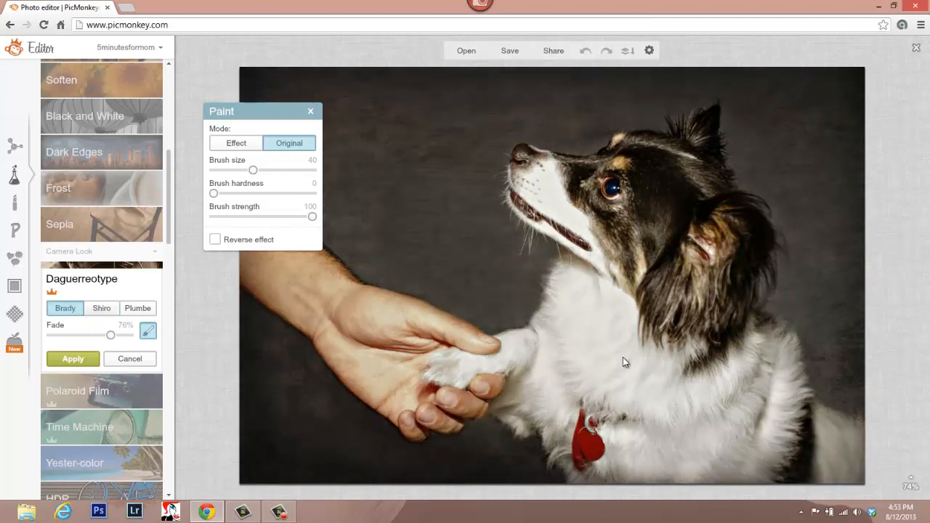
click(101, 308)
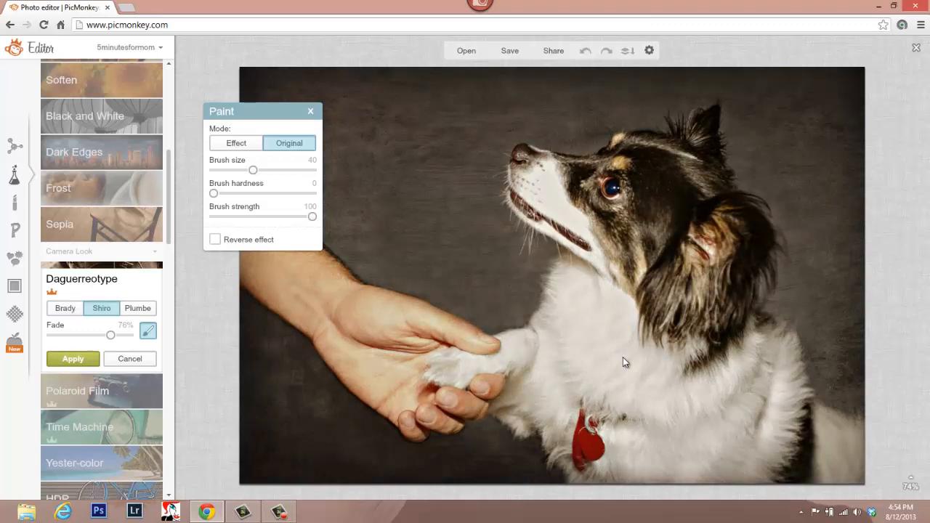
click(73, 359)
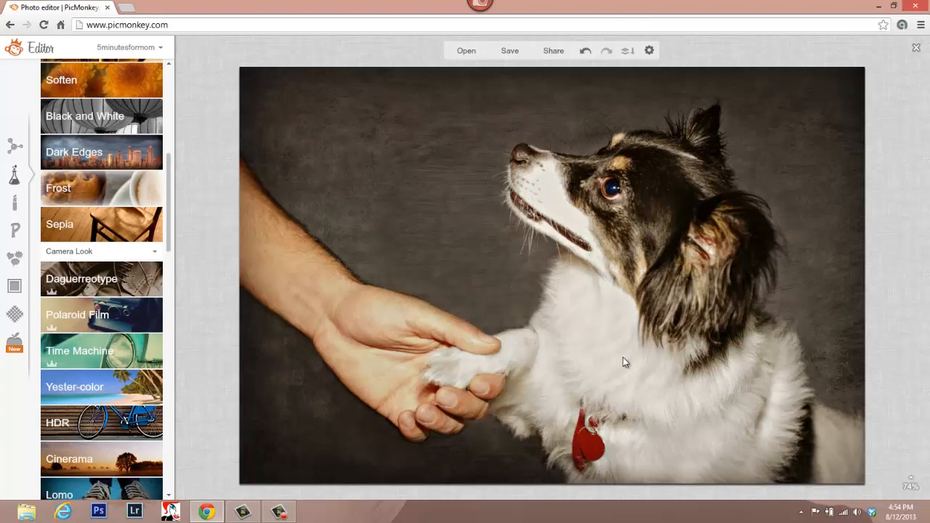
Start a Daguerreotype frame with the first frame style and the Brady film effect, and set its fade to 57%.
click(15, 286)
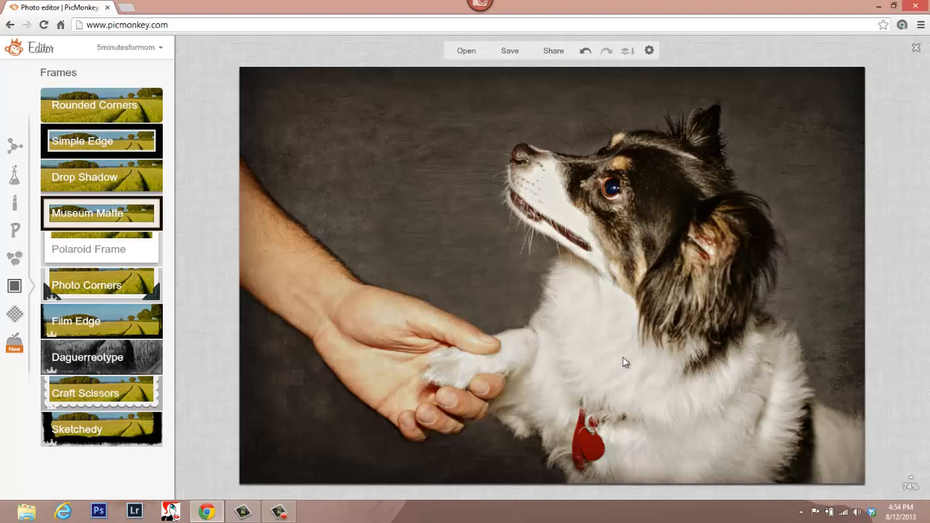
click(101, 357)
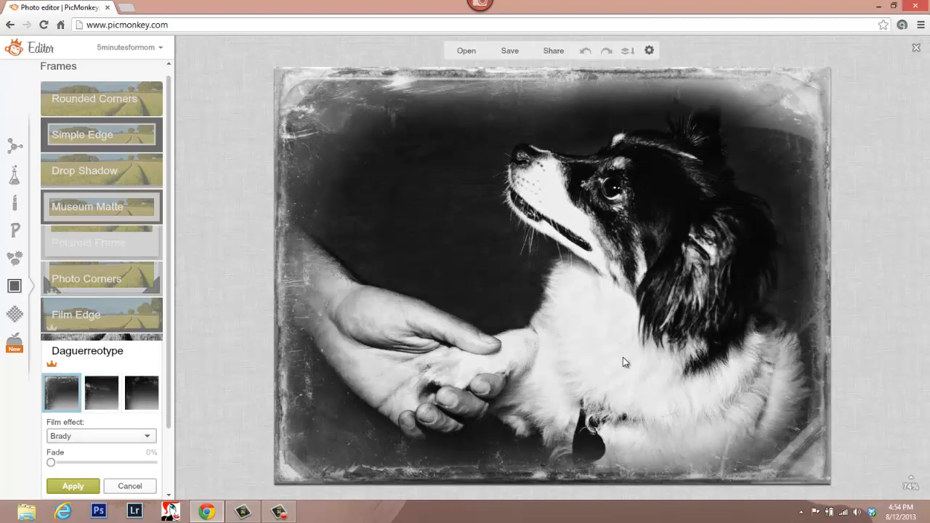
drag(50, 462, 109, 462)
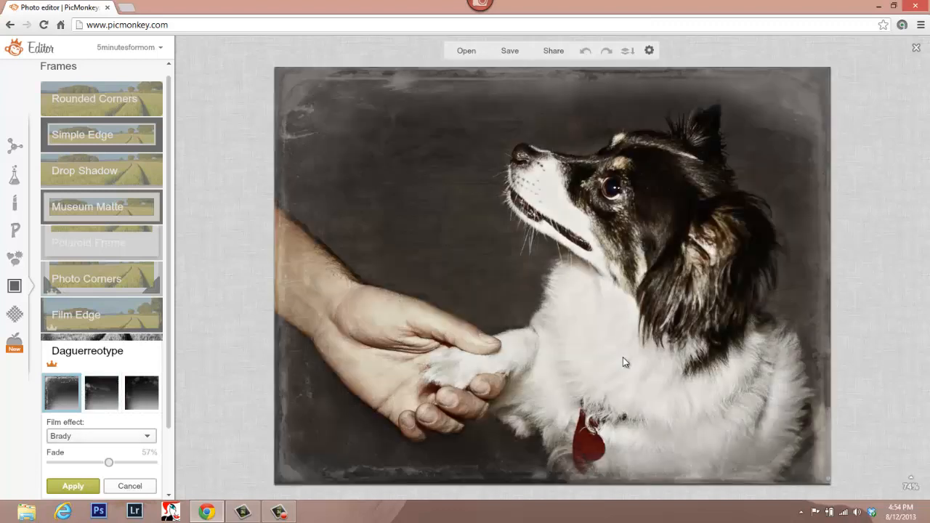
Preview the second and third Daguerreotype frame styles, return to the first with the Brady film effect, and set the fade to 61%.
click(102, 393)
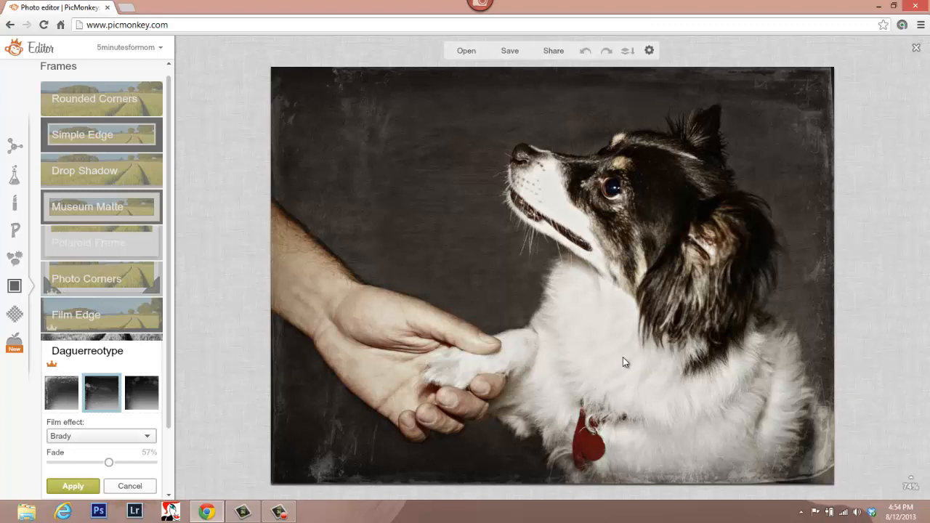
click(140, 393)
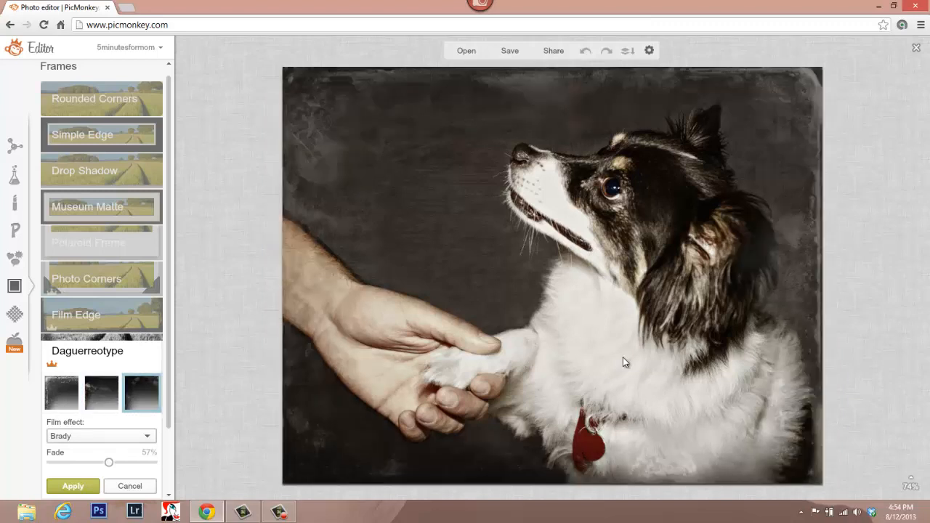
click(101, 393)
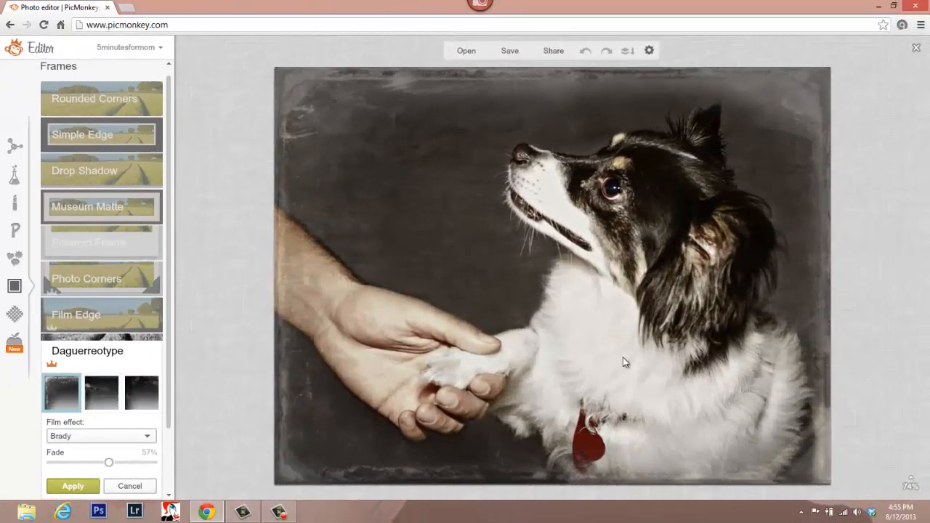
click(138, 436)
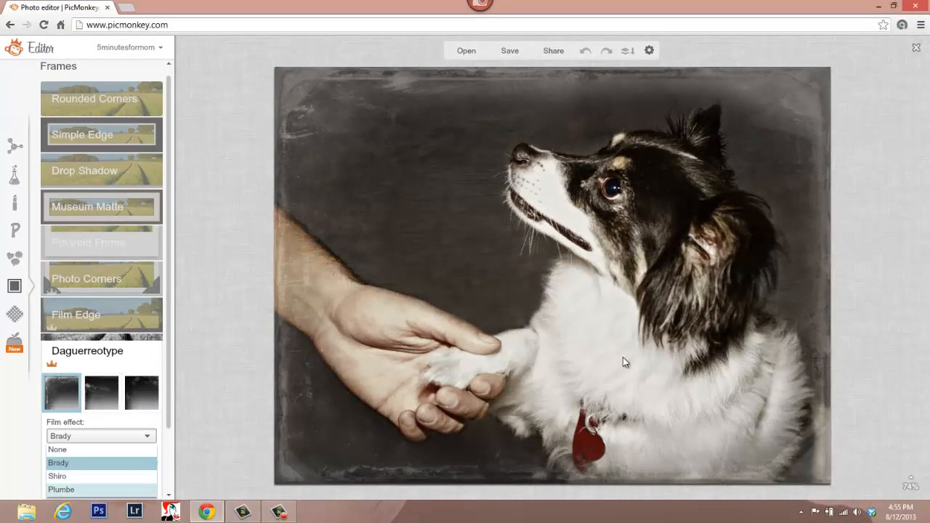
click(623, 359)
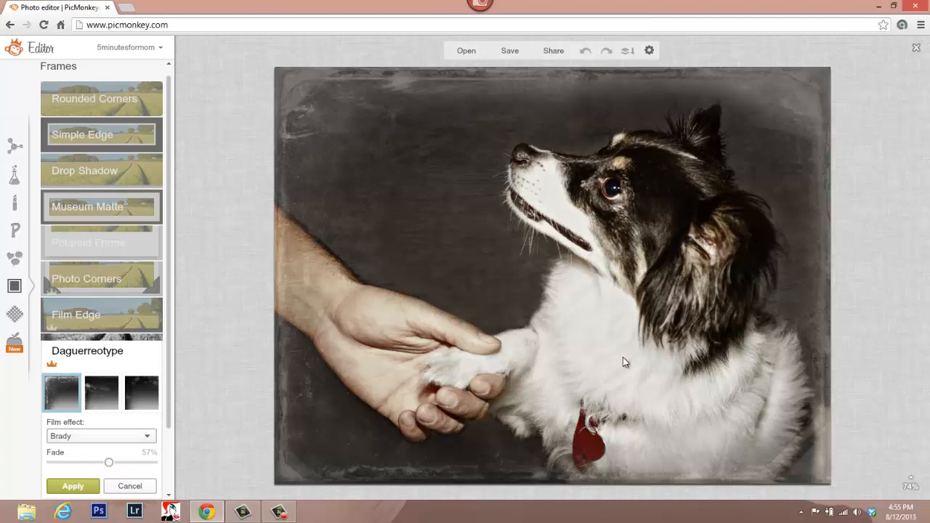
mouse_move(109, 462)
mouse_down()
mouse_move(51, 462)
mouse_move(112, 462)
mouse_up()
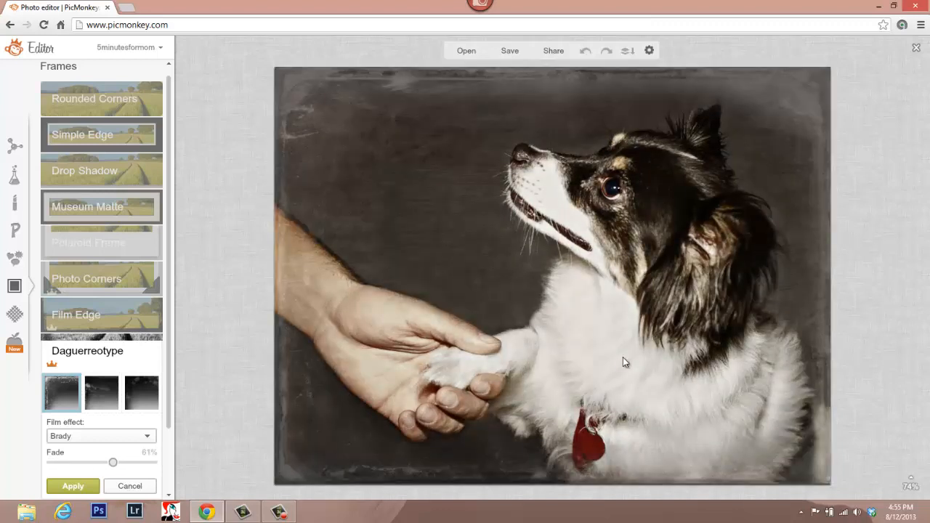